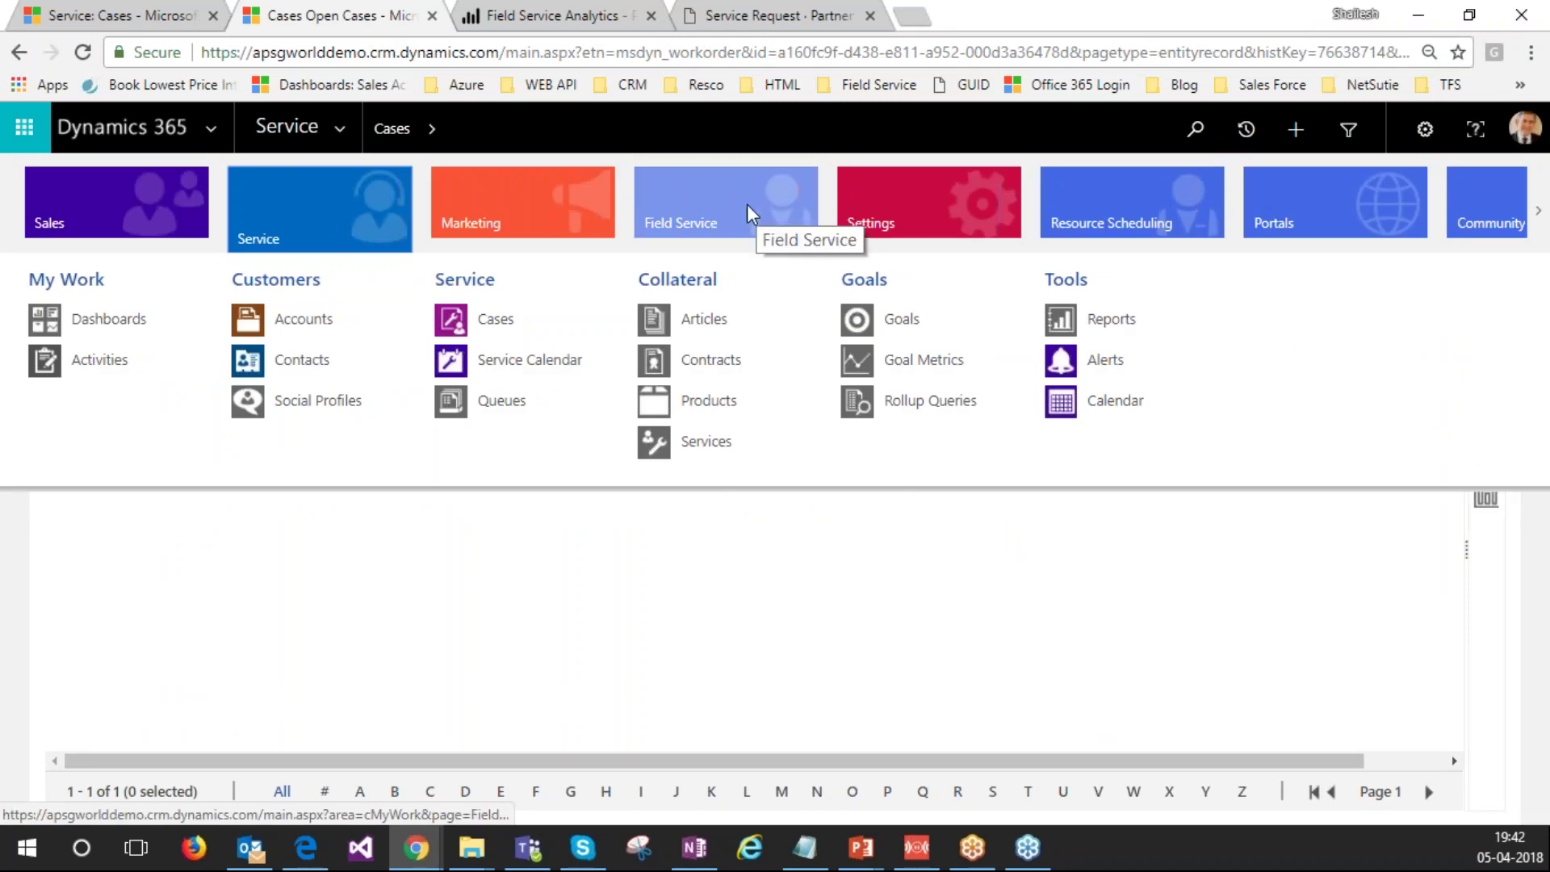
Step: Open a blank new case form from the Cases list in the Service area
left_click(289, 223)
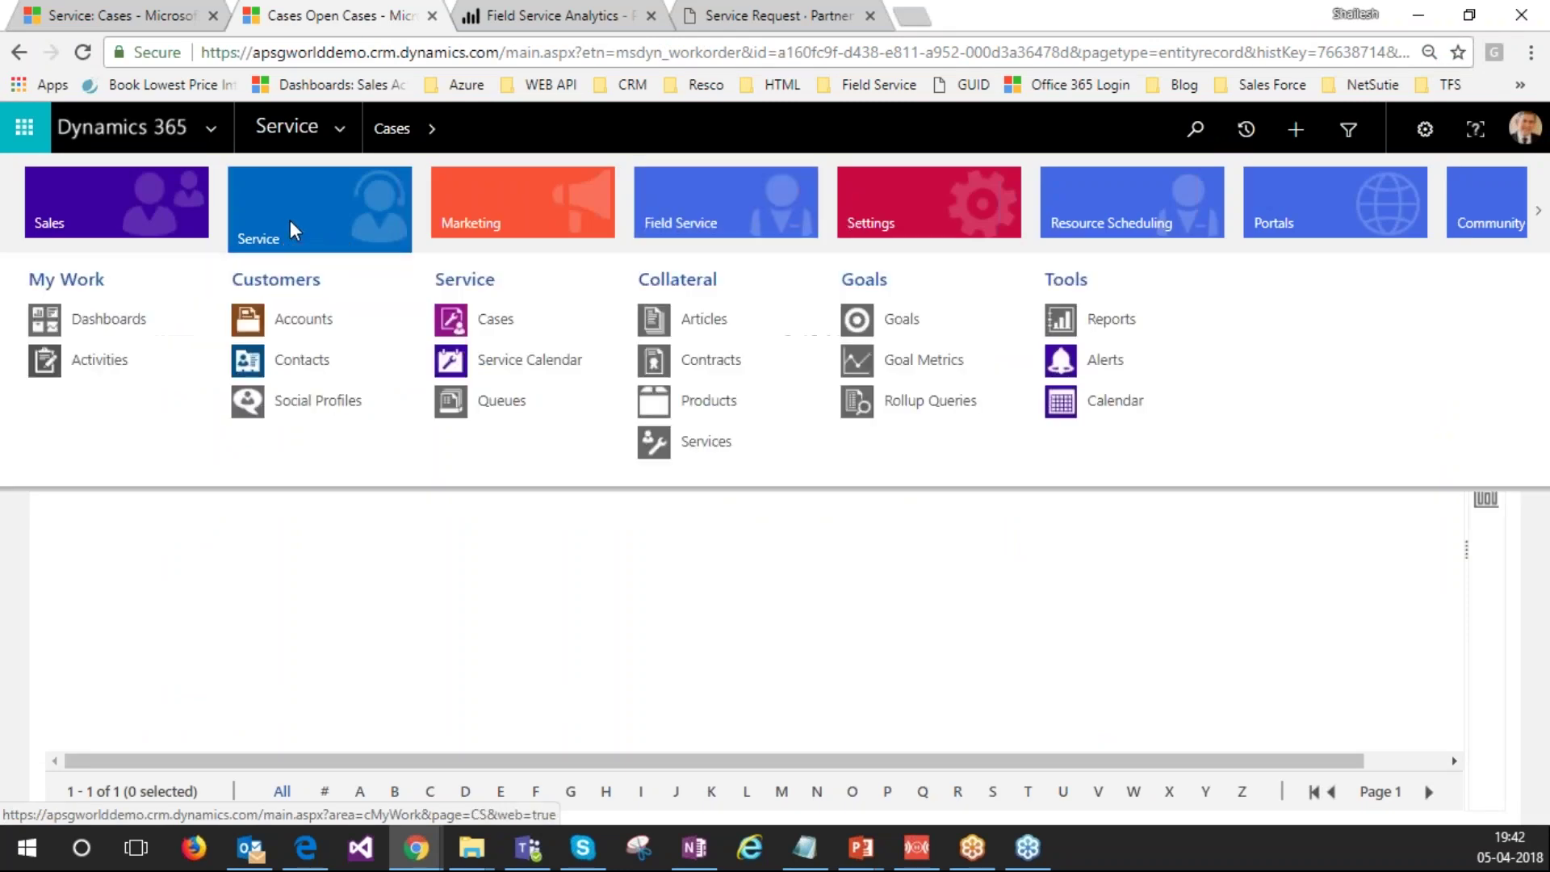
left_click(522, 318)
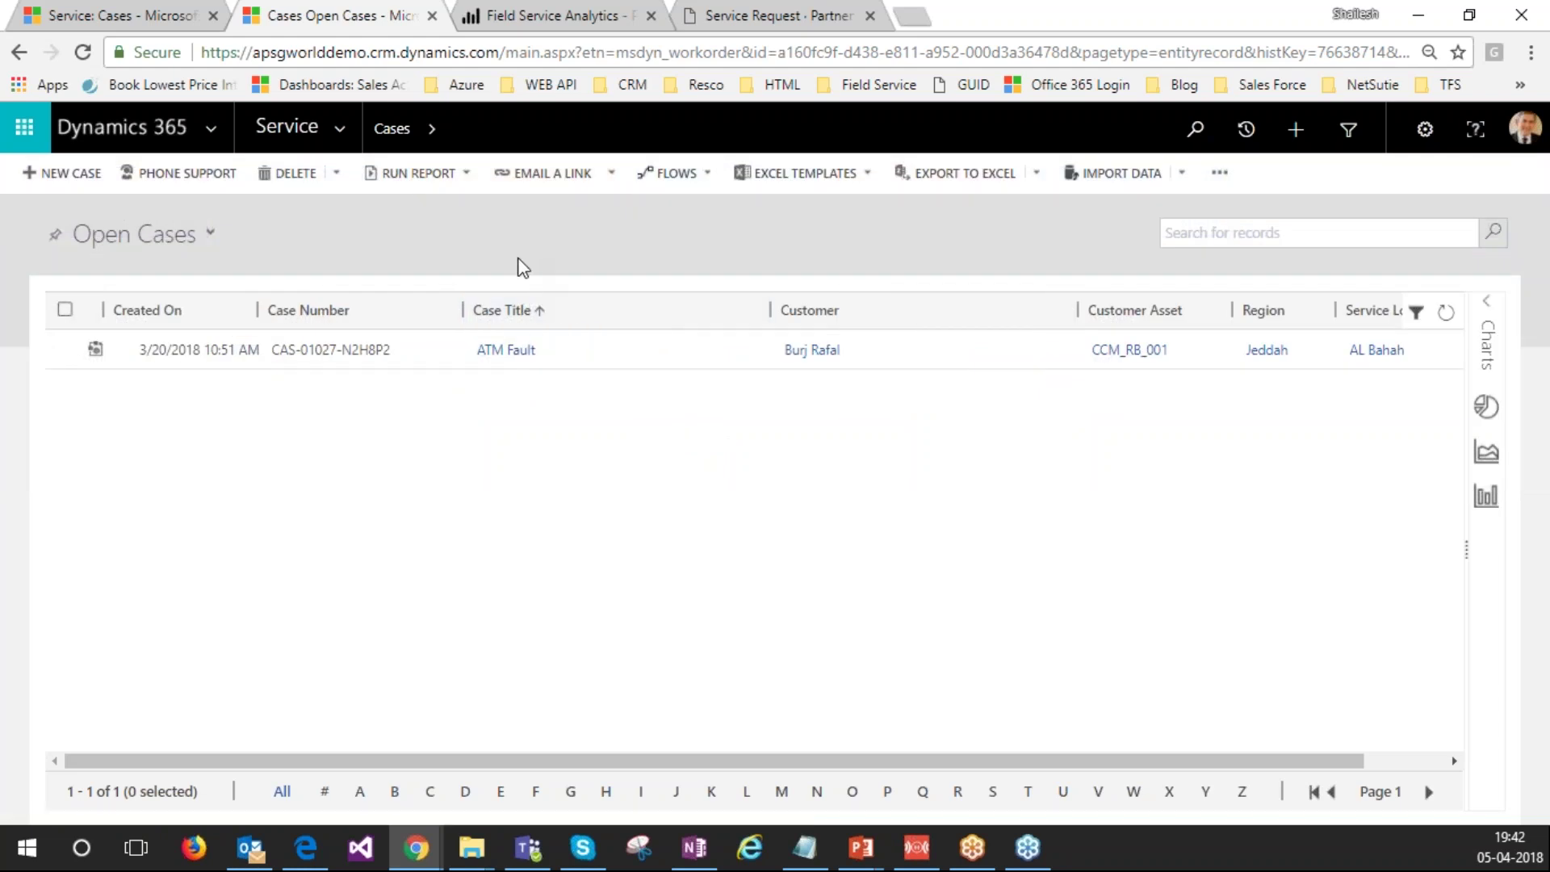
left_click(58, 173)
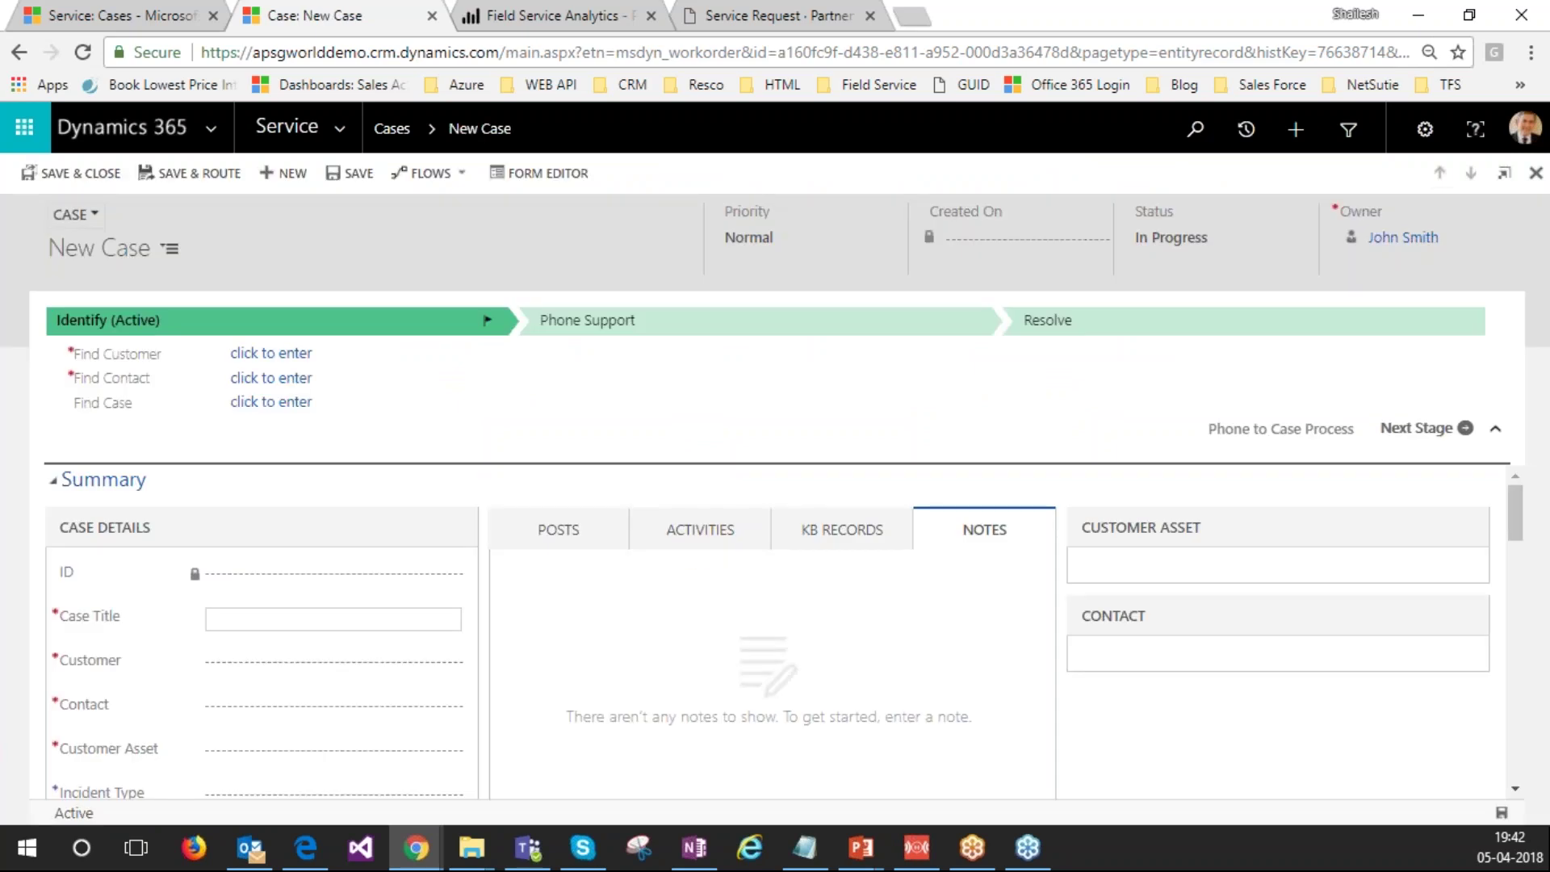
Step: Title the new case "ATM machine is not dispensing"
type("ATM machine is not dips")
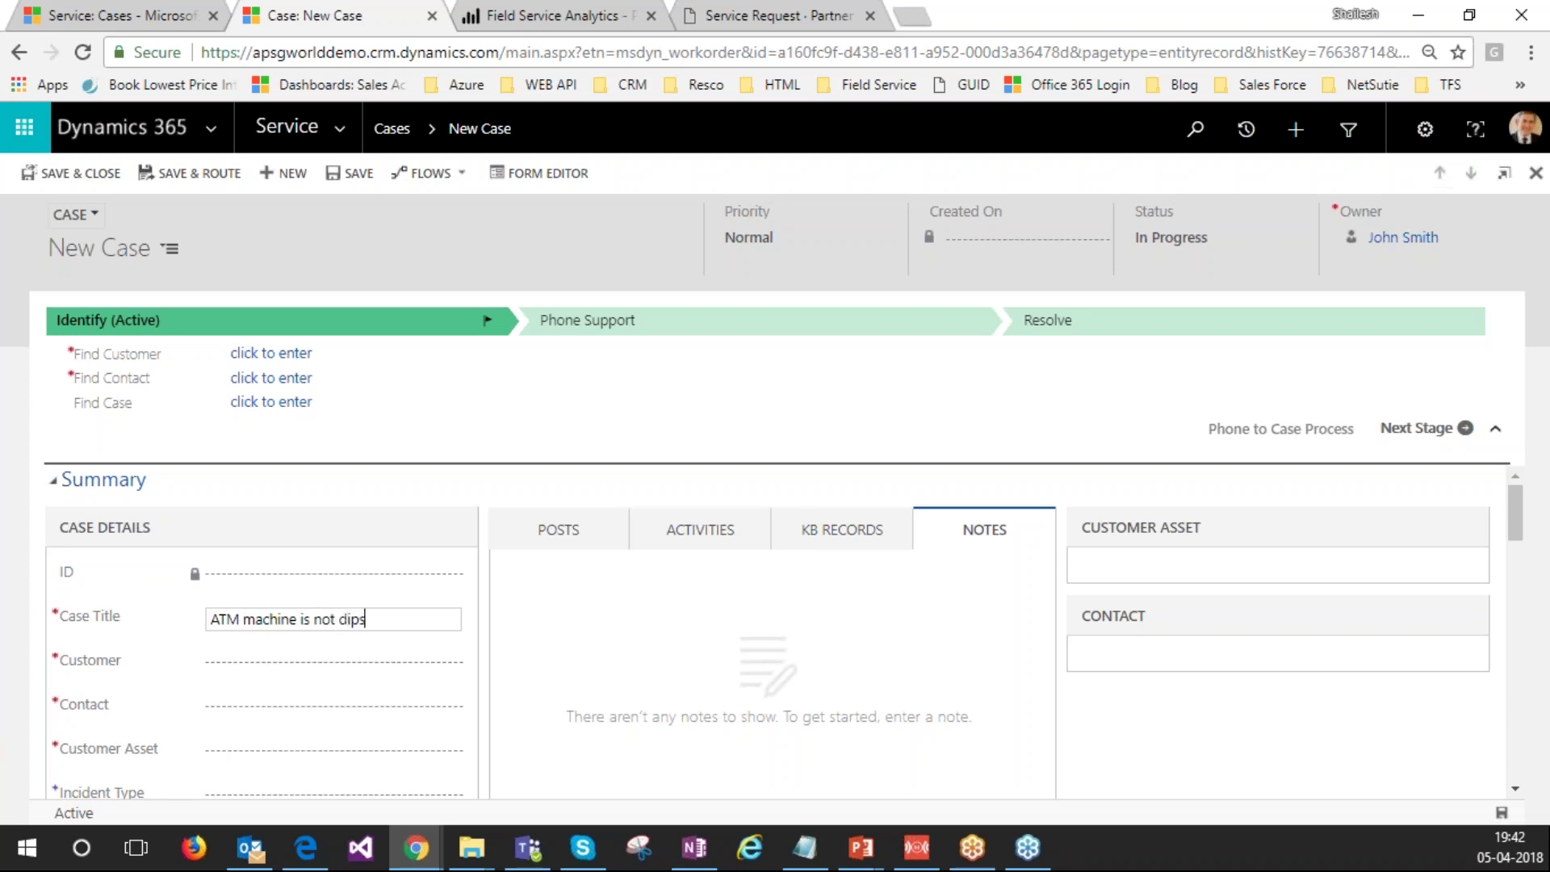
key("BackSpace")
key("BackSpace")
type("spensin")
key("BackSpace")
key("BackSpace")
key("BackSpace")
type("sing")
key("Tab")
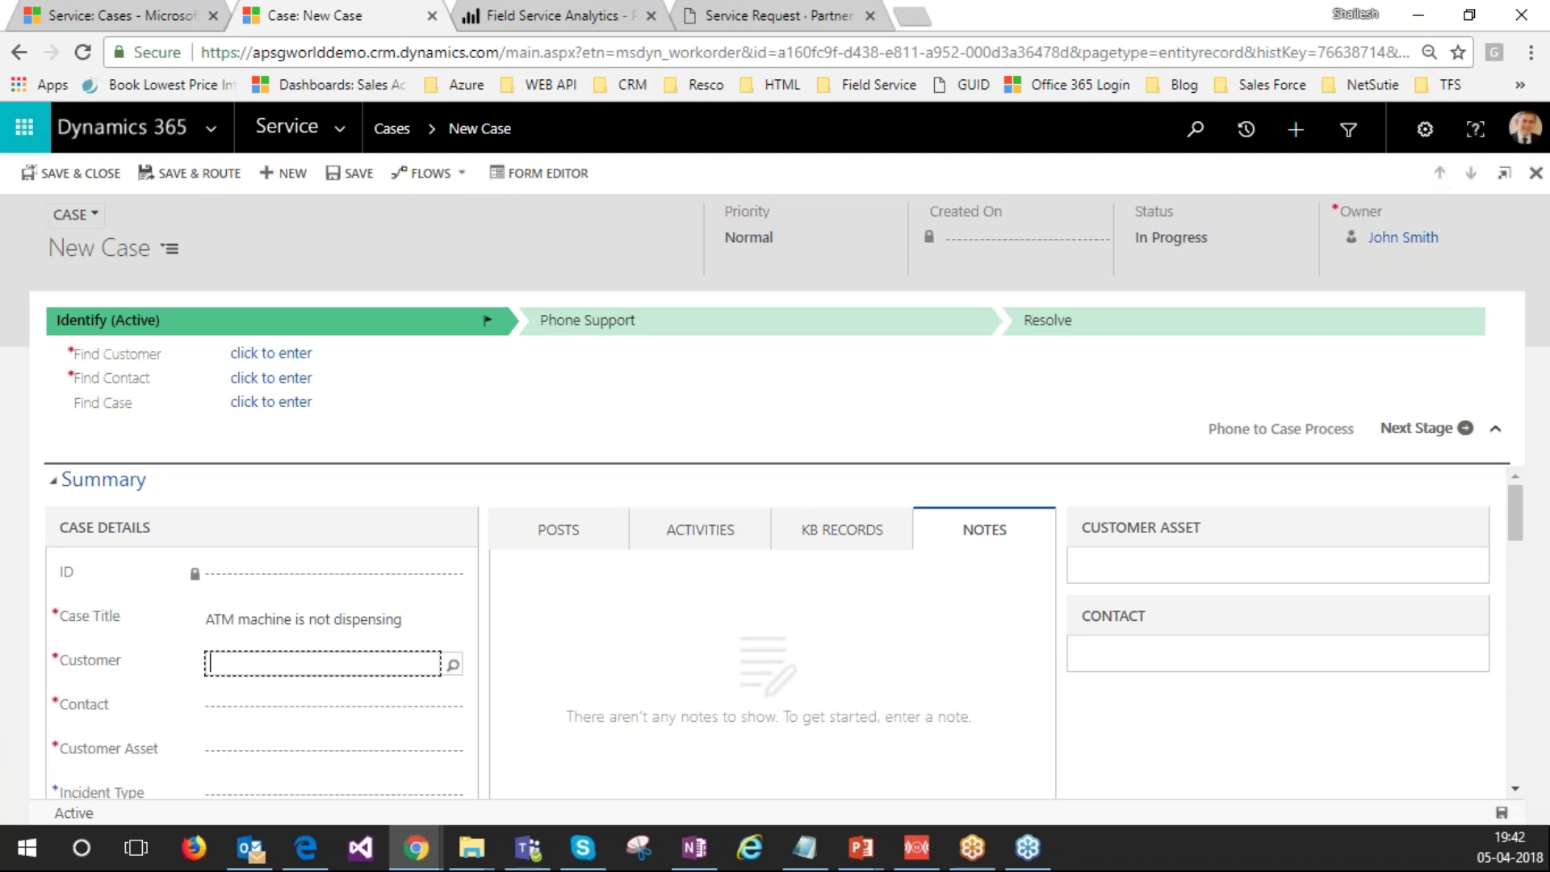
Step: Set the case's customer to Burj Rafal and choose that customer's matching contact person
type("Bu")
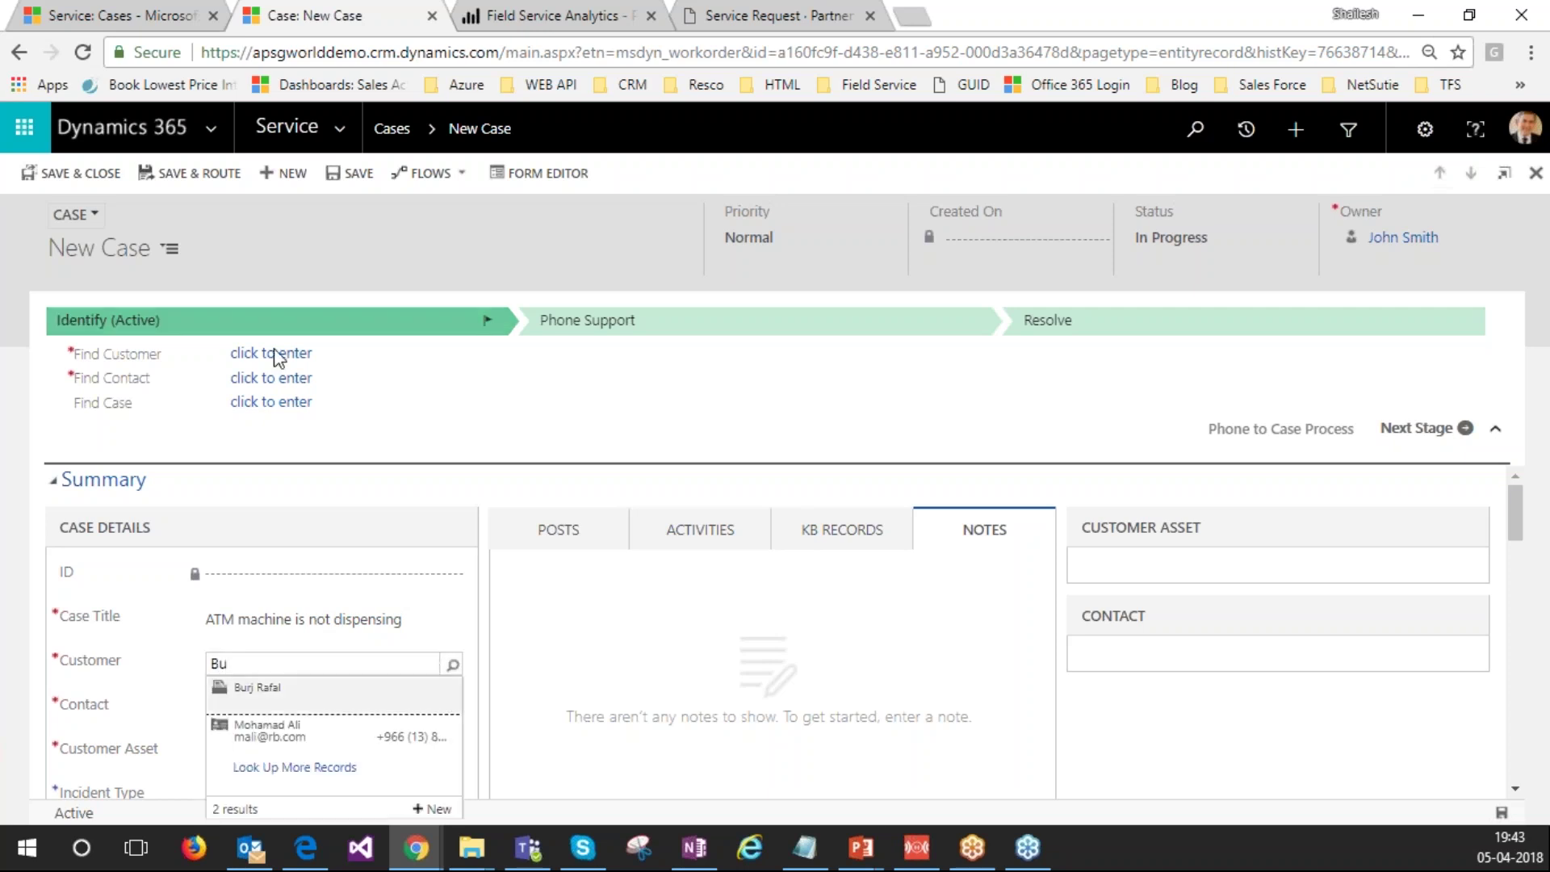
left_click(284, 684)
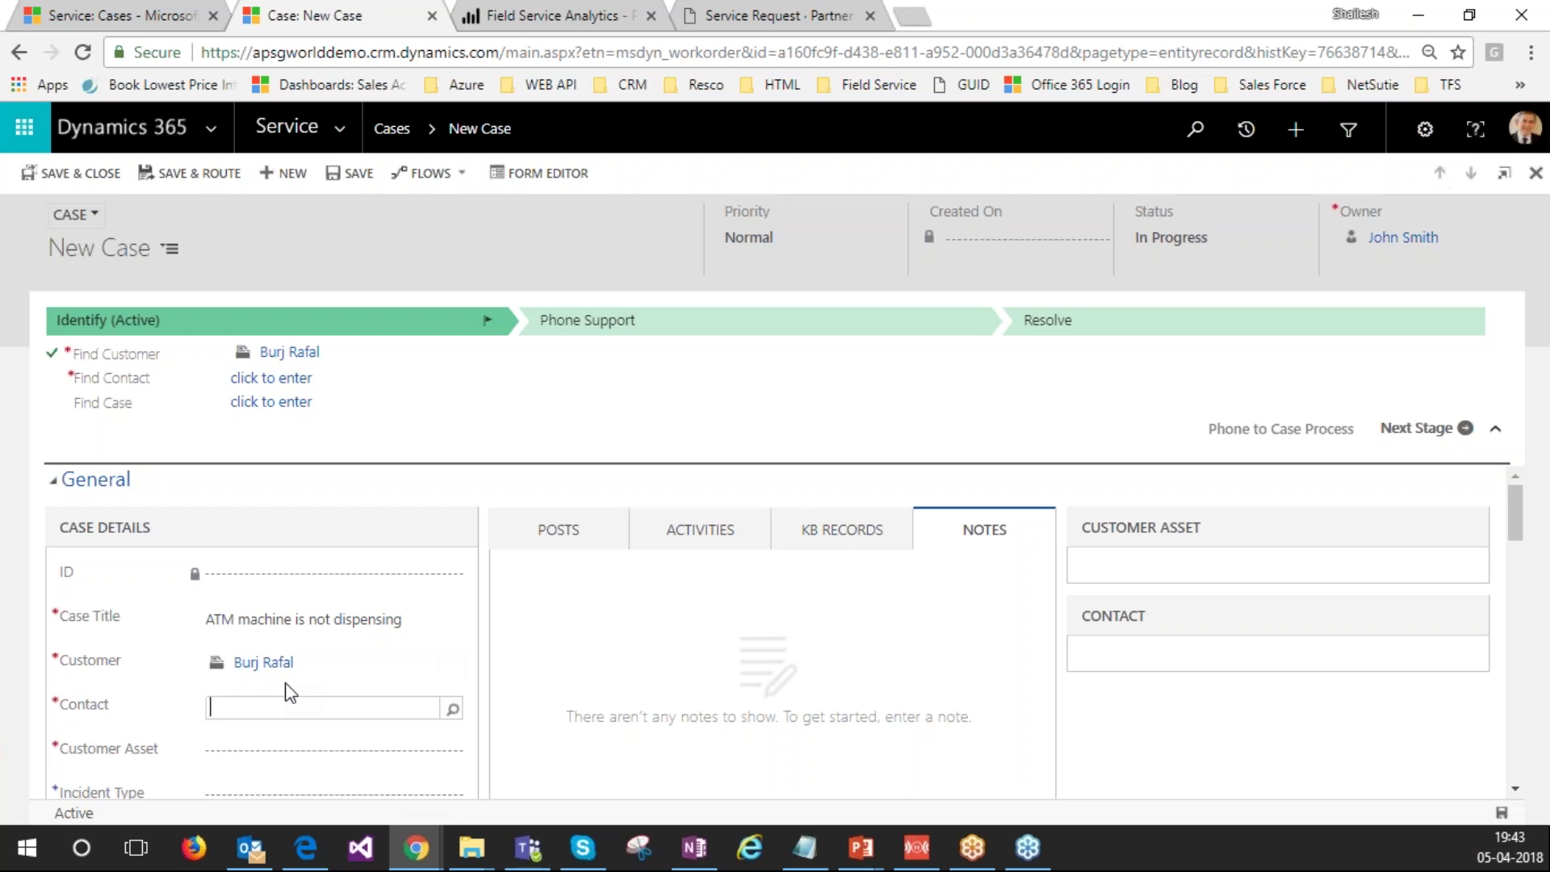
type("mo")
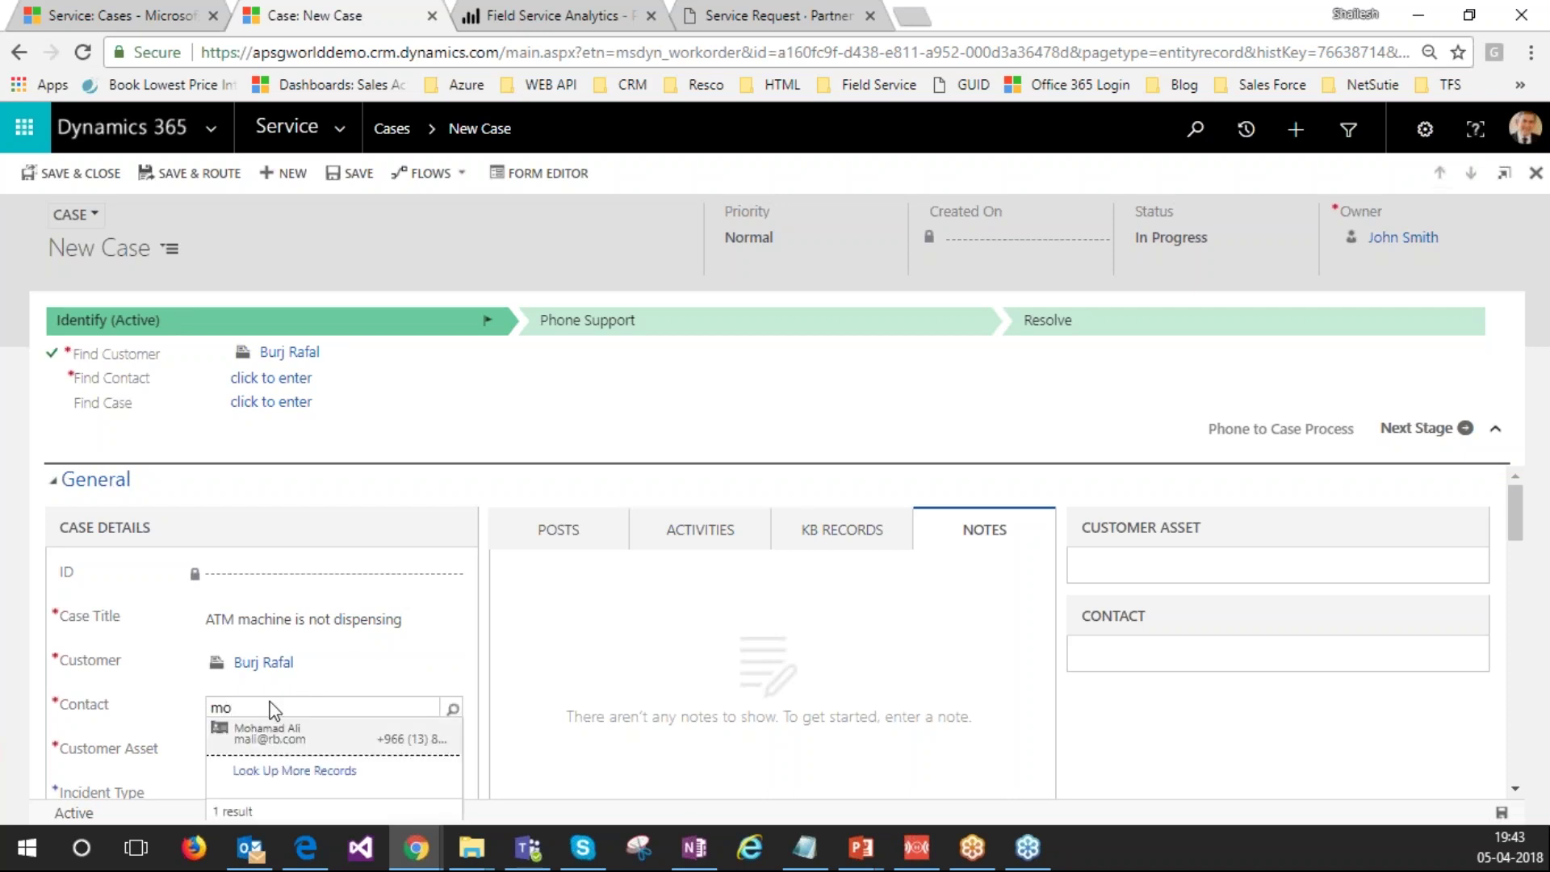
left_click(274, 734)
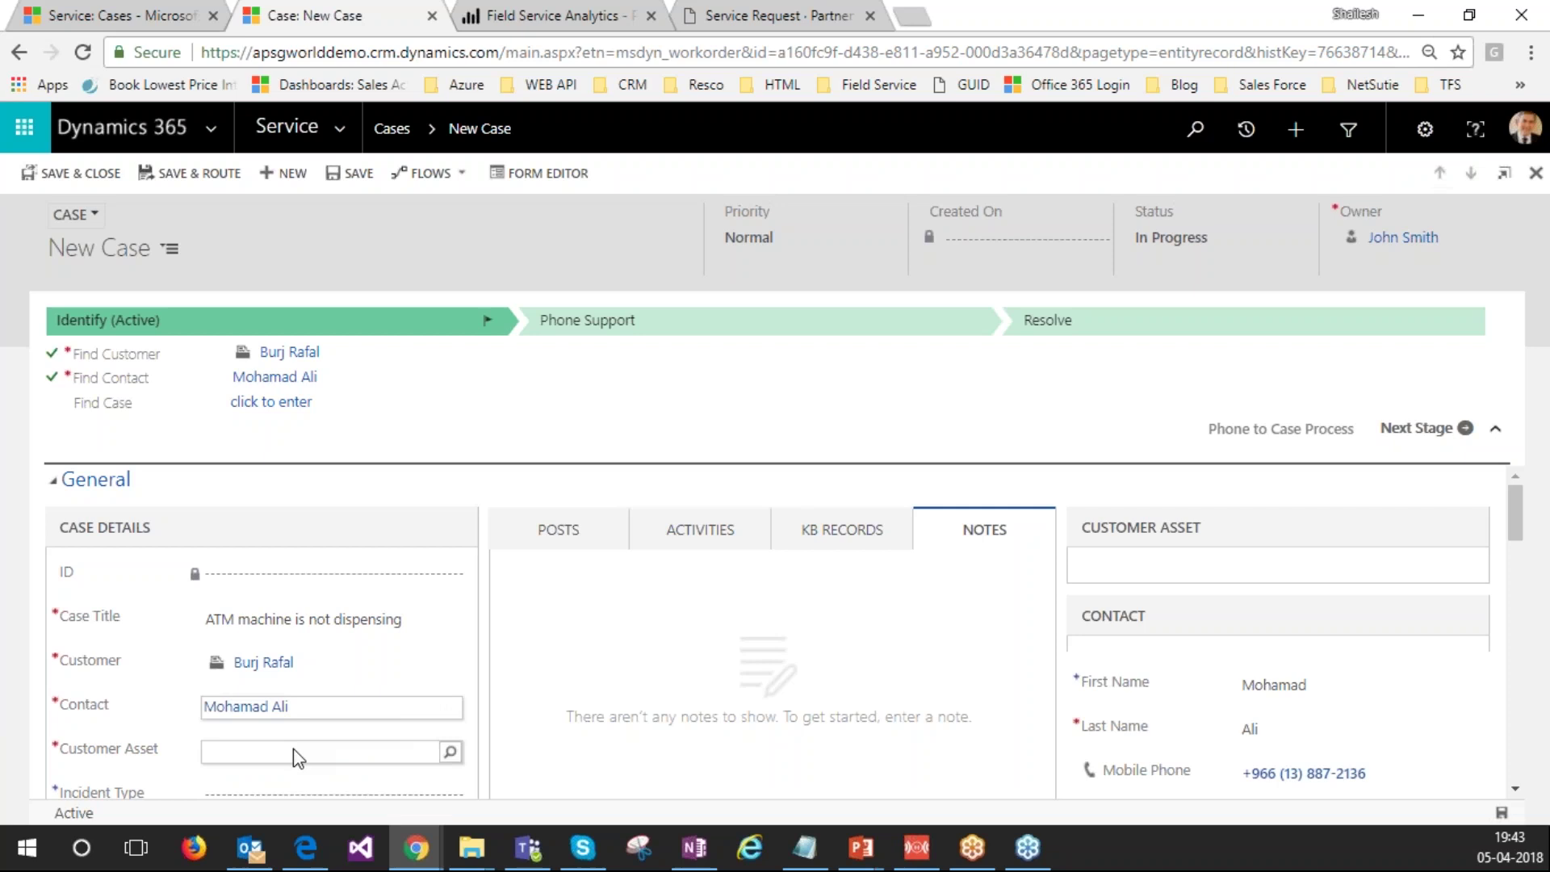
Step: Set the case's customer asset to ATM_RB_01, review the asset details and save the case
left_click(272, 761)
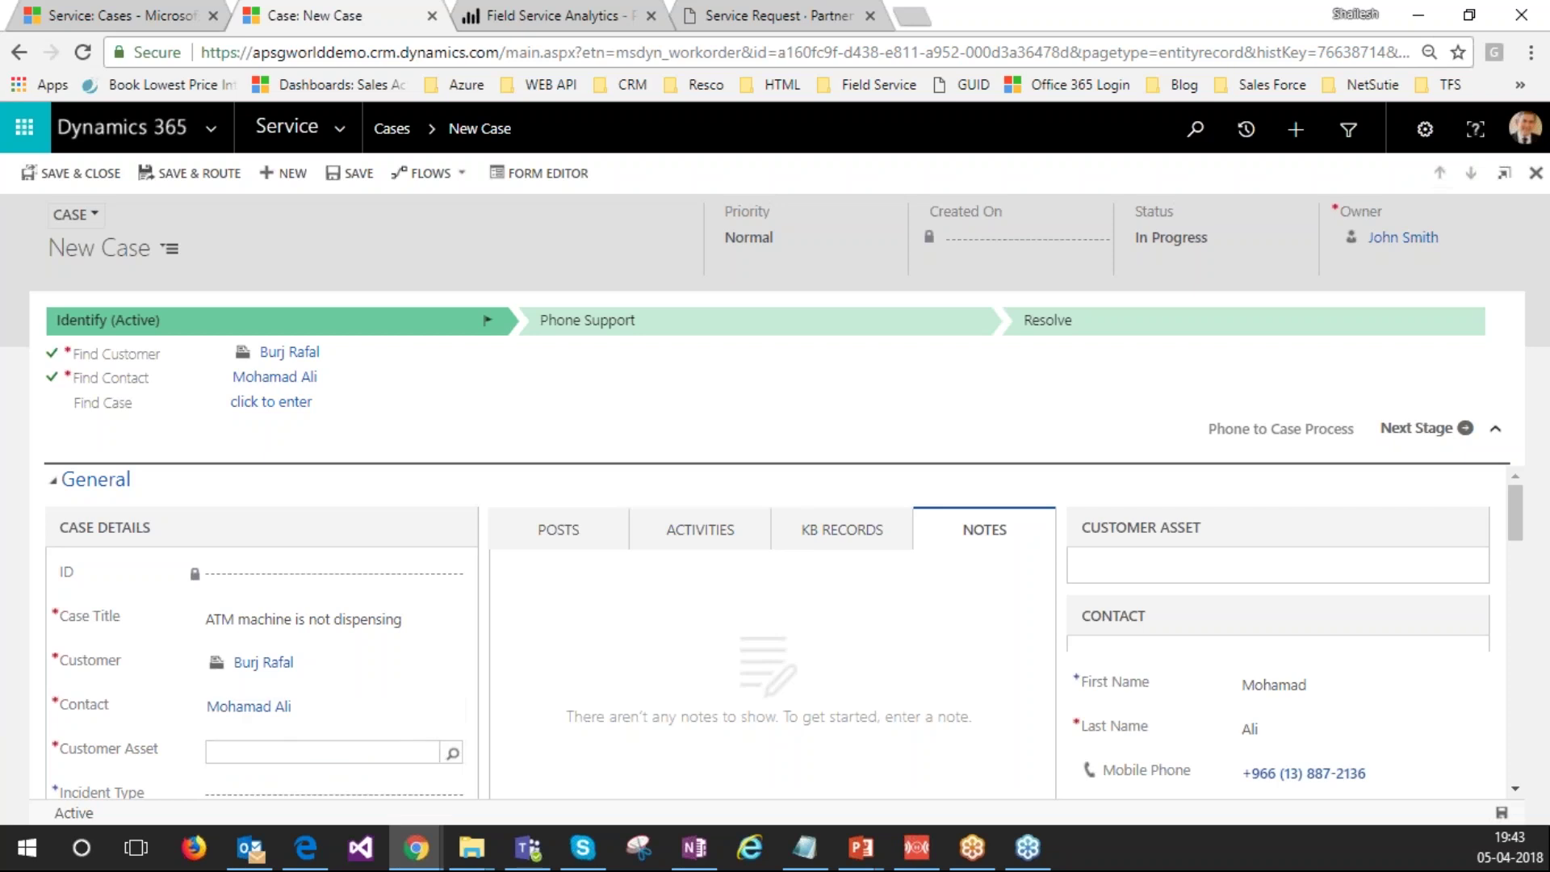
left_click(452, 753)
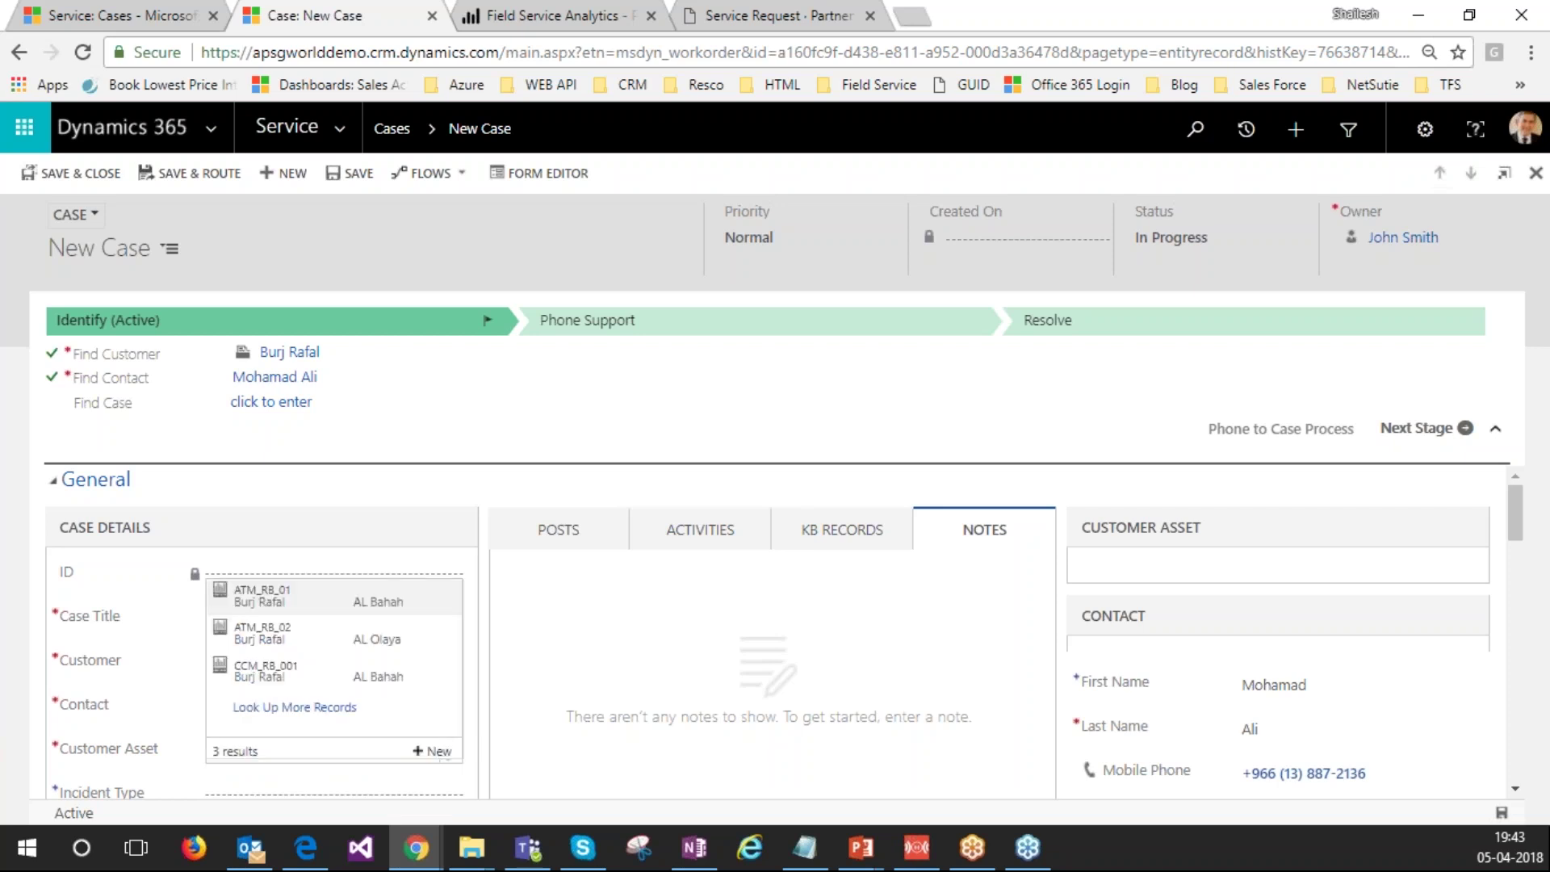
left_click(303, 599)
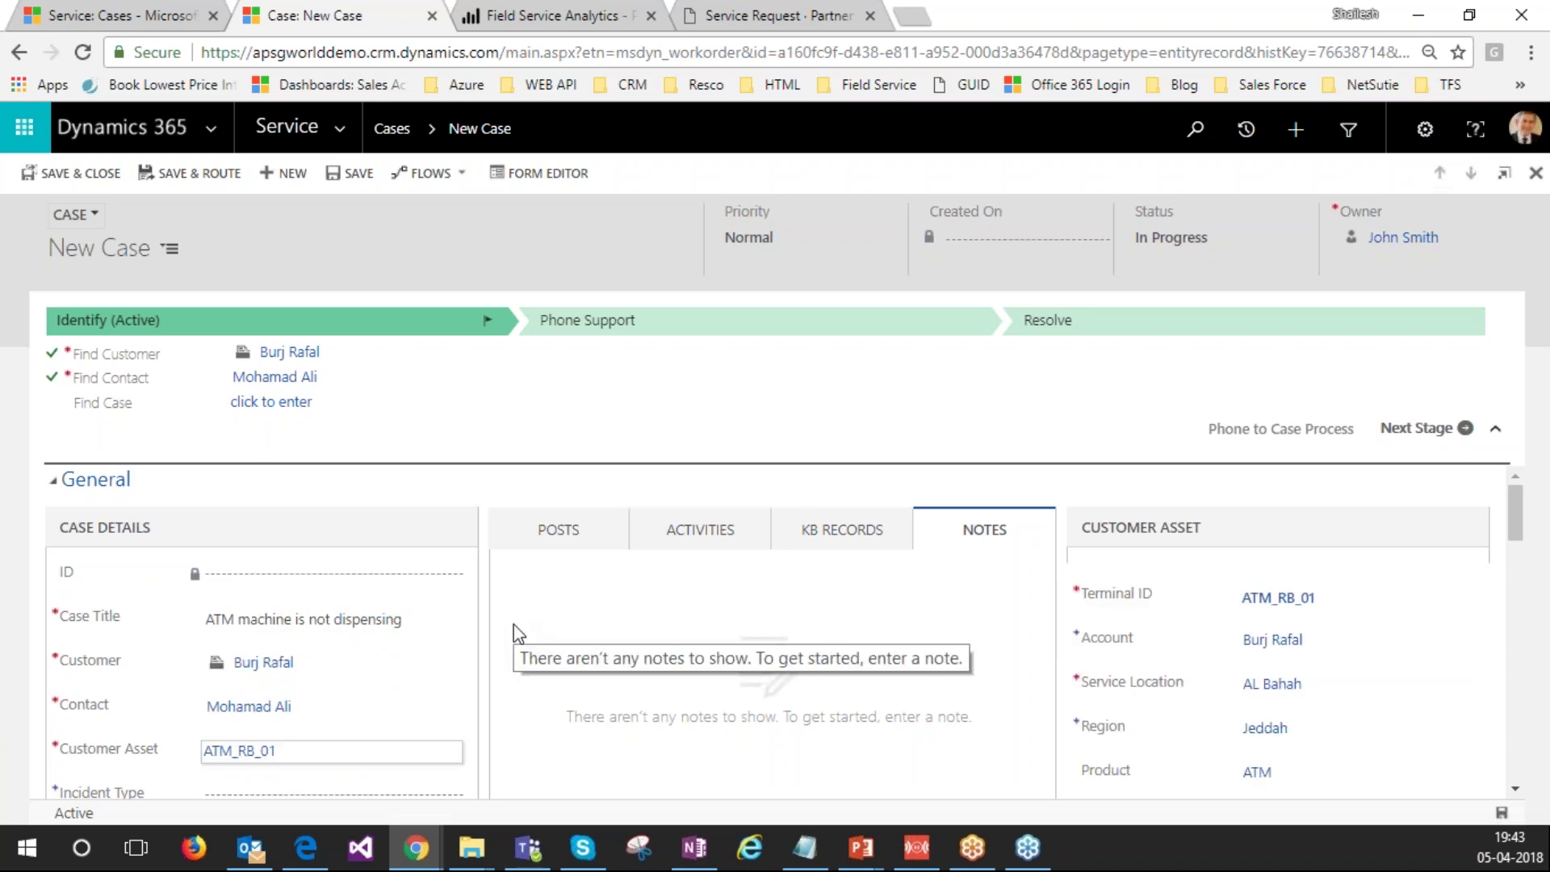
scroll(513, 623, "down", 2)
scroll(513, 623, "up", 2)
scroll(526, 632, "down", 2)
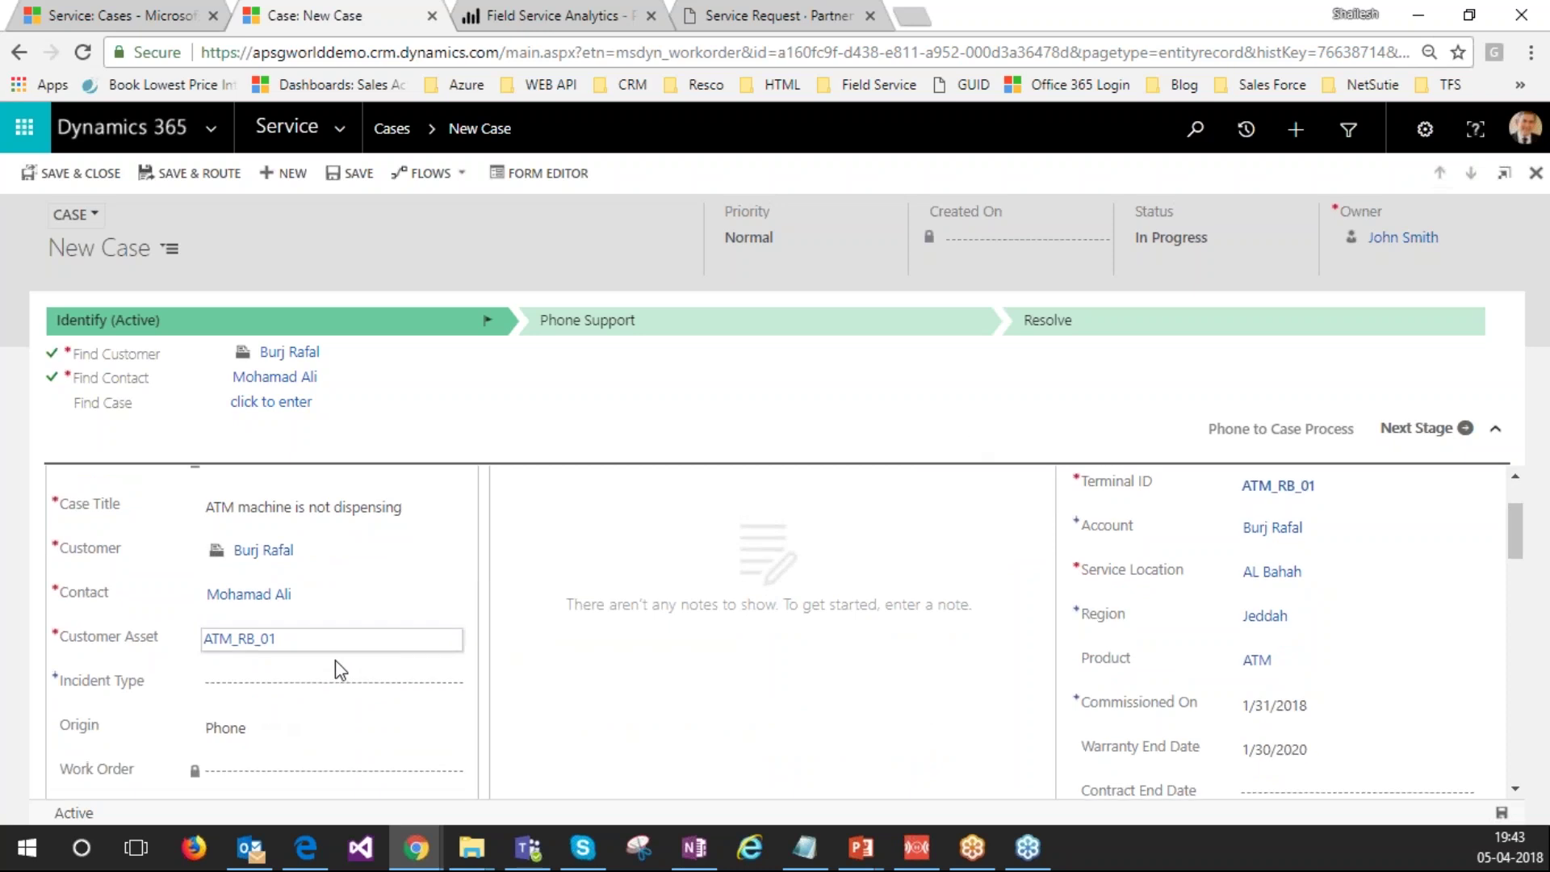
scroll(335, 661, "up", 2)
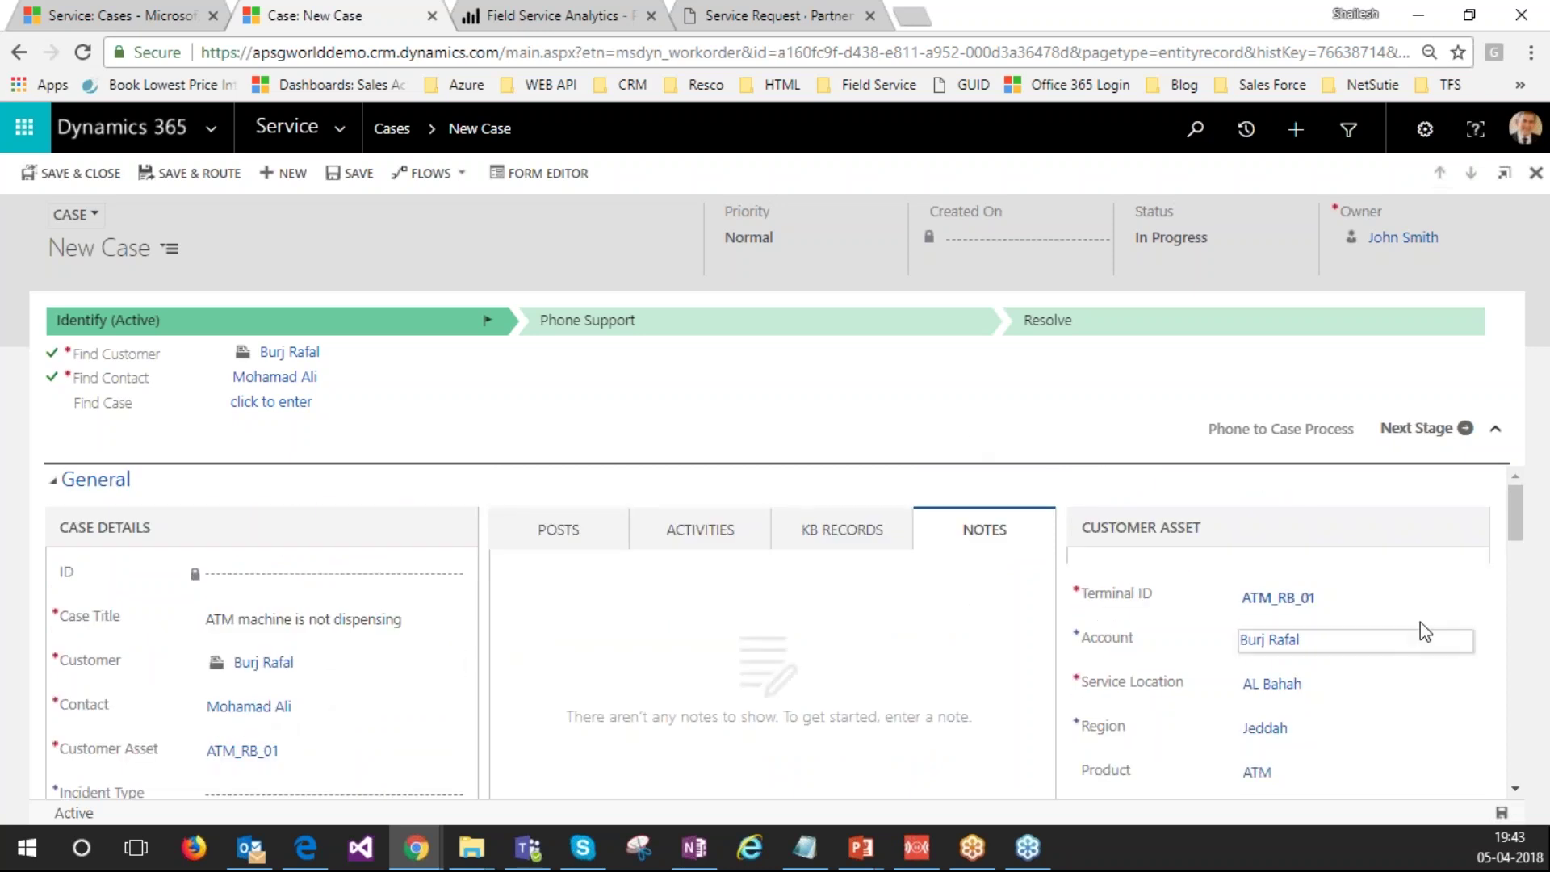
left_click(1149, 478)
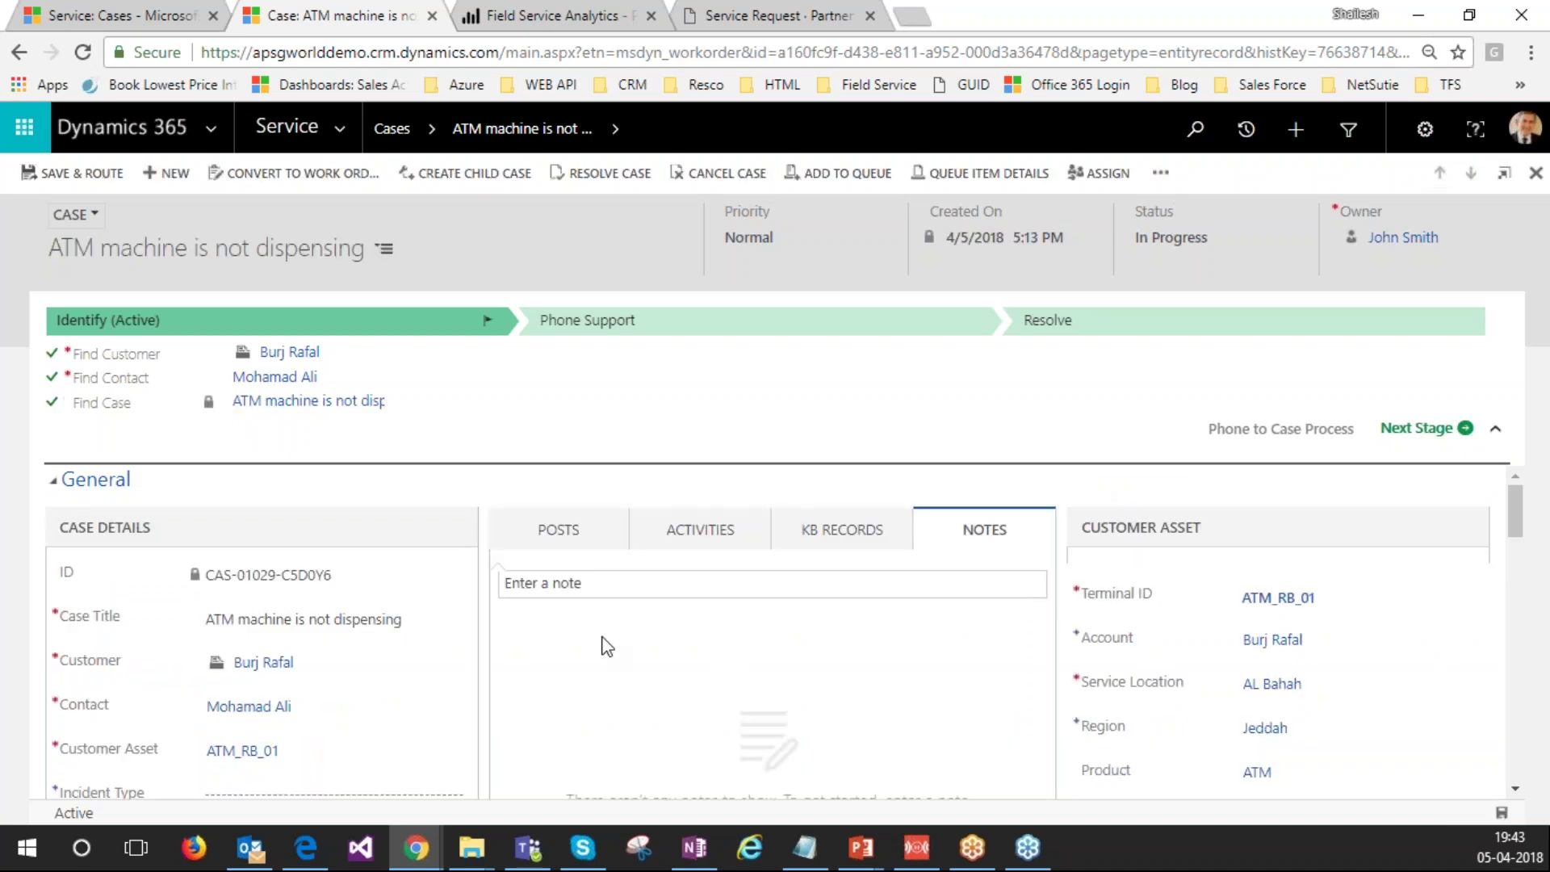
Step: Add the note "ATM since 2 hours" to the saved case
left_click(565, 534)
left_click(683, 536)
left_click(831, 540)
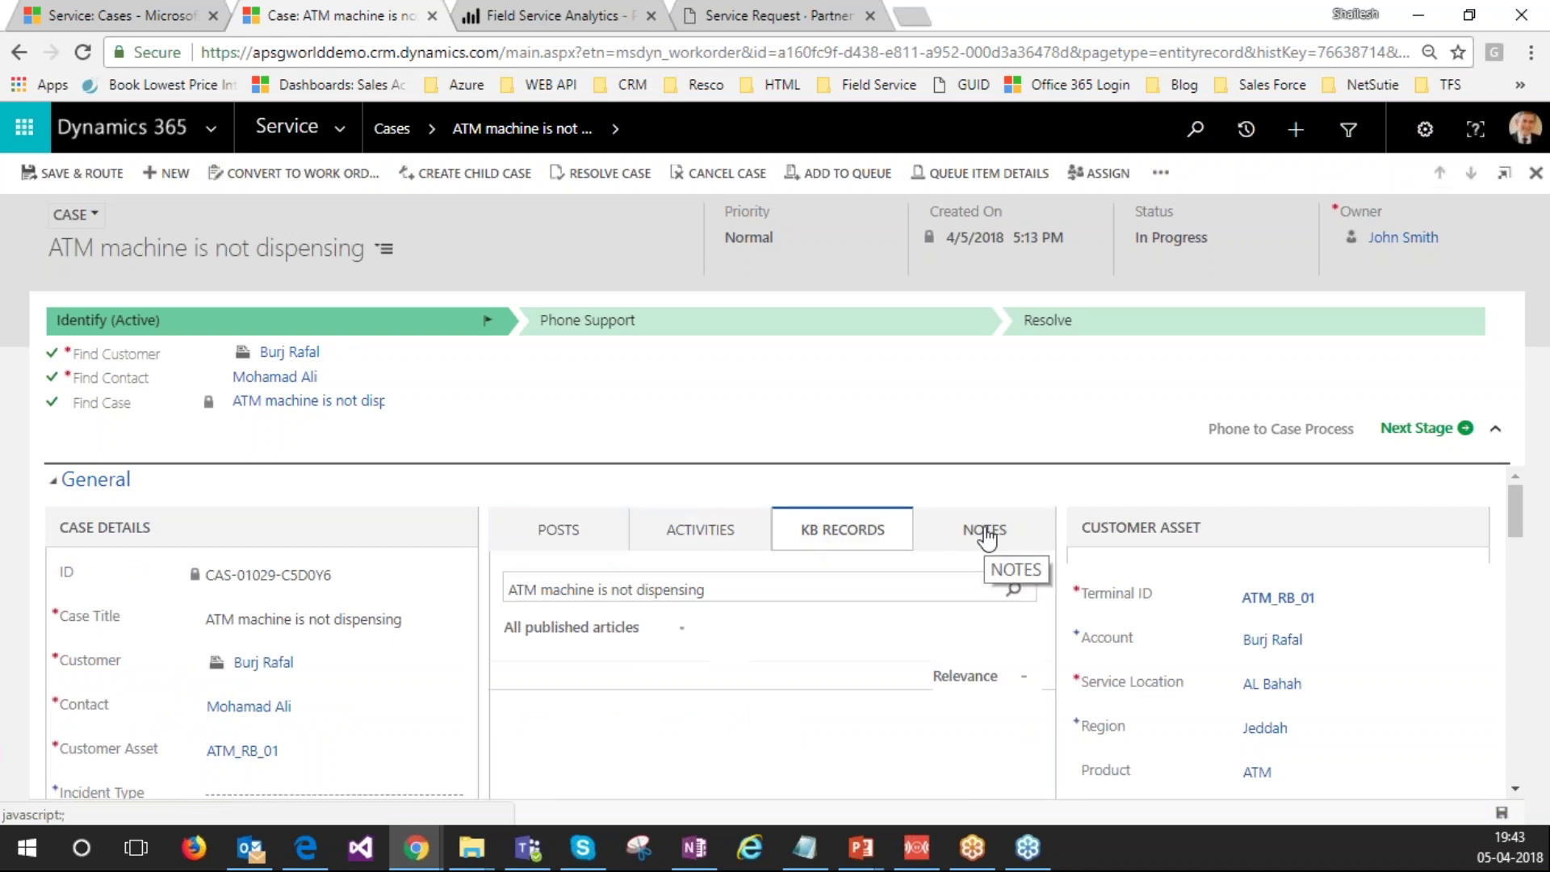
left_click(981, 530)
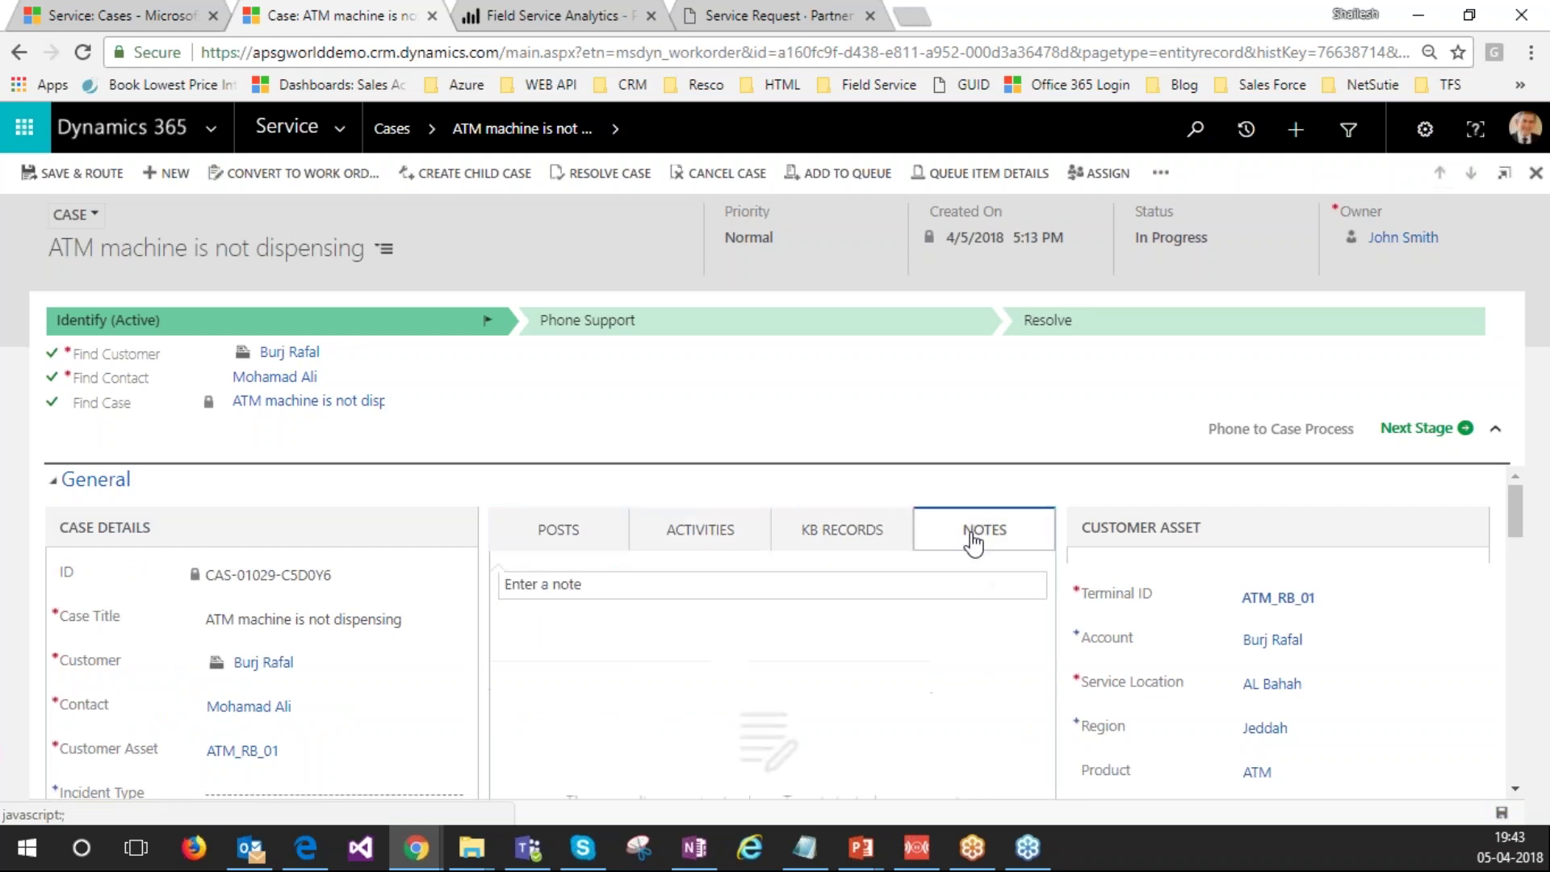
left_click(621, 588)
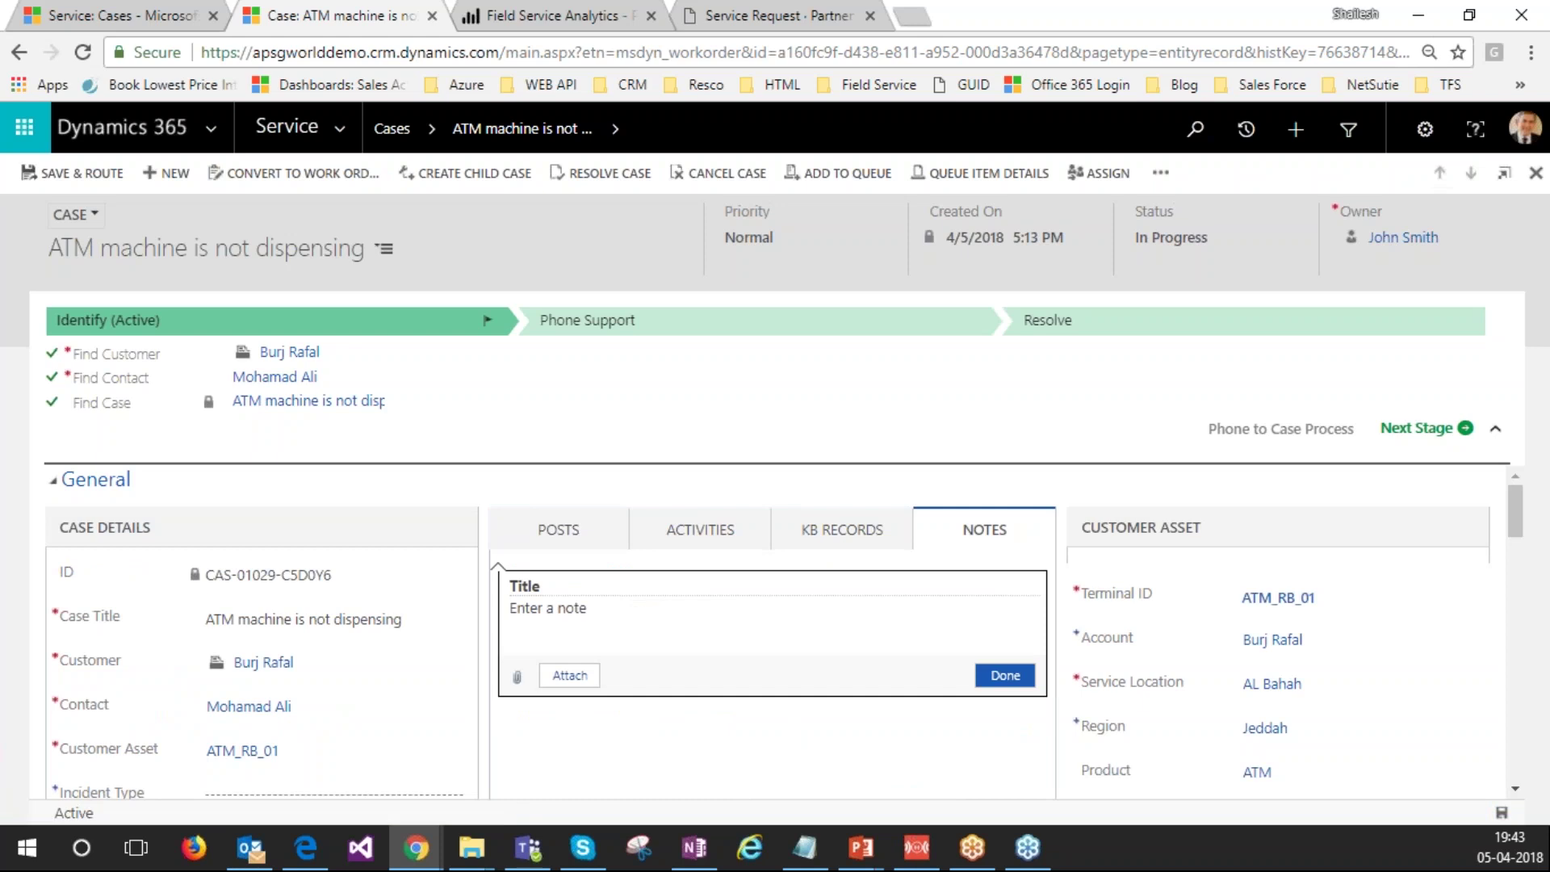
left_click(620, 607)
type("ATM since 2 hours")
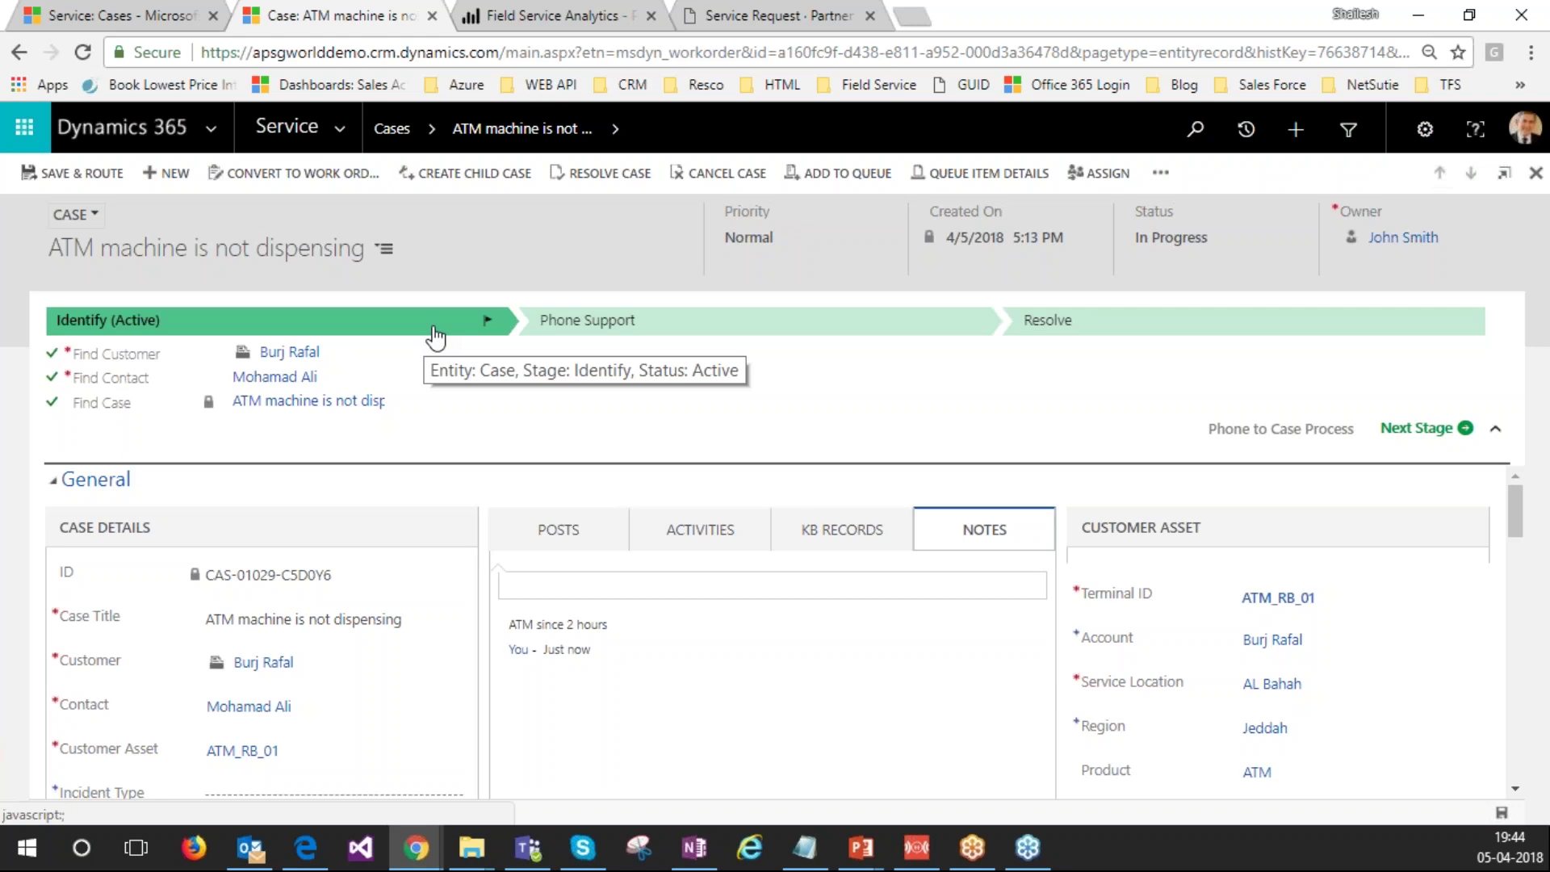
Step: Advance the case to the Phone Support stage and try to convert it to a work order
left_click(1423, 433)
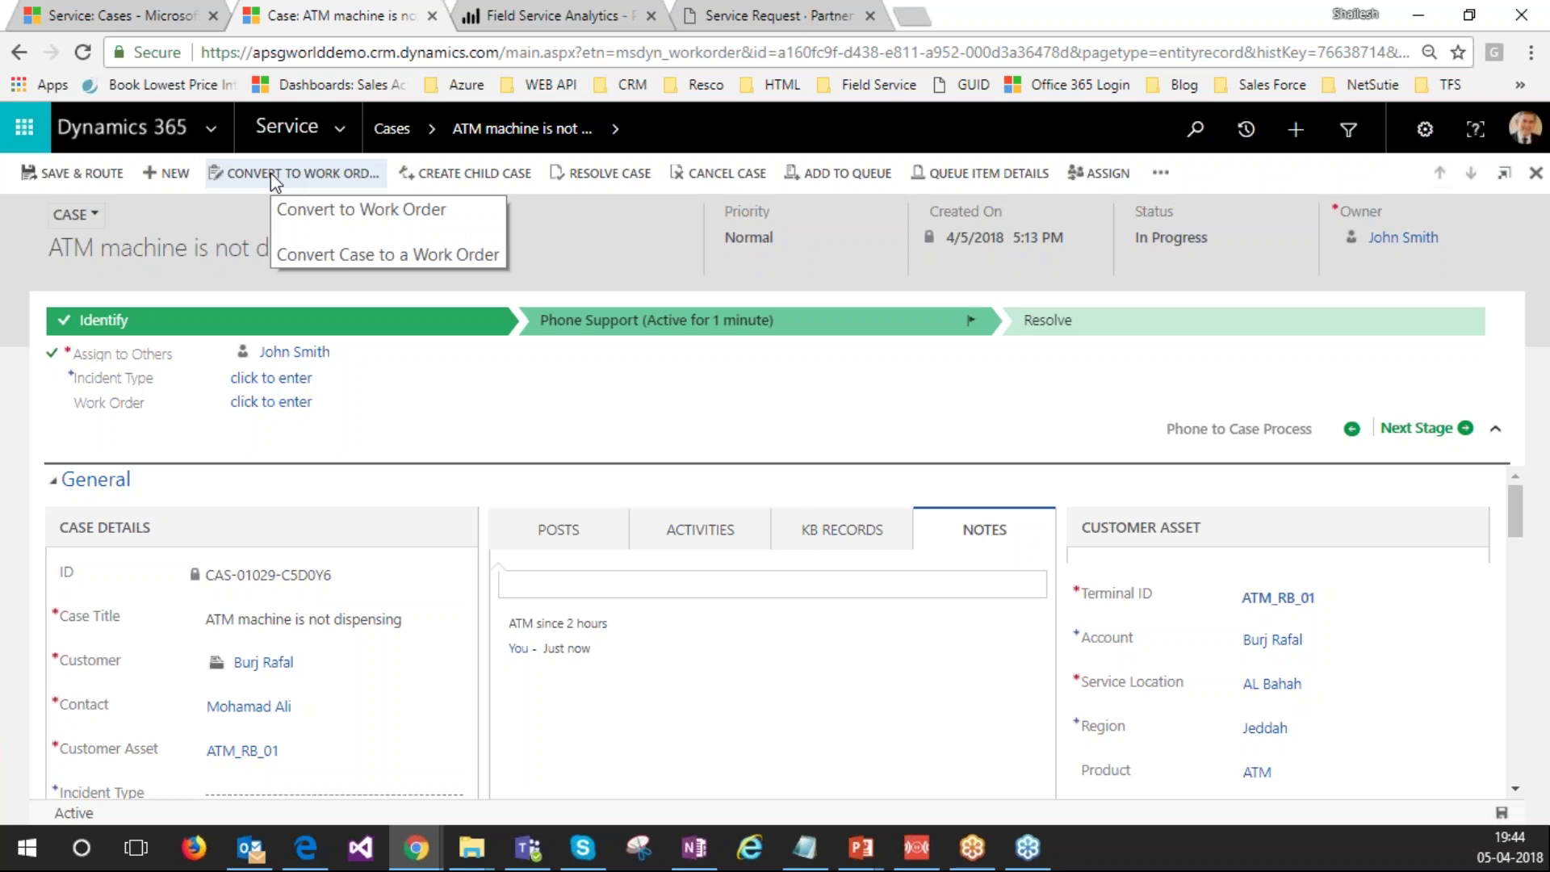
left_click(270, 172)
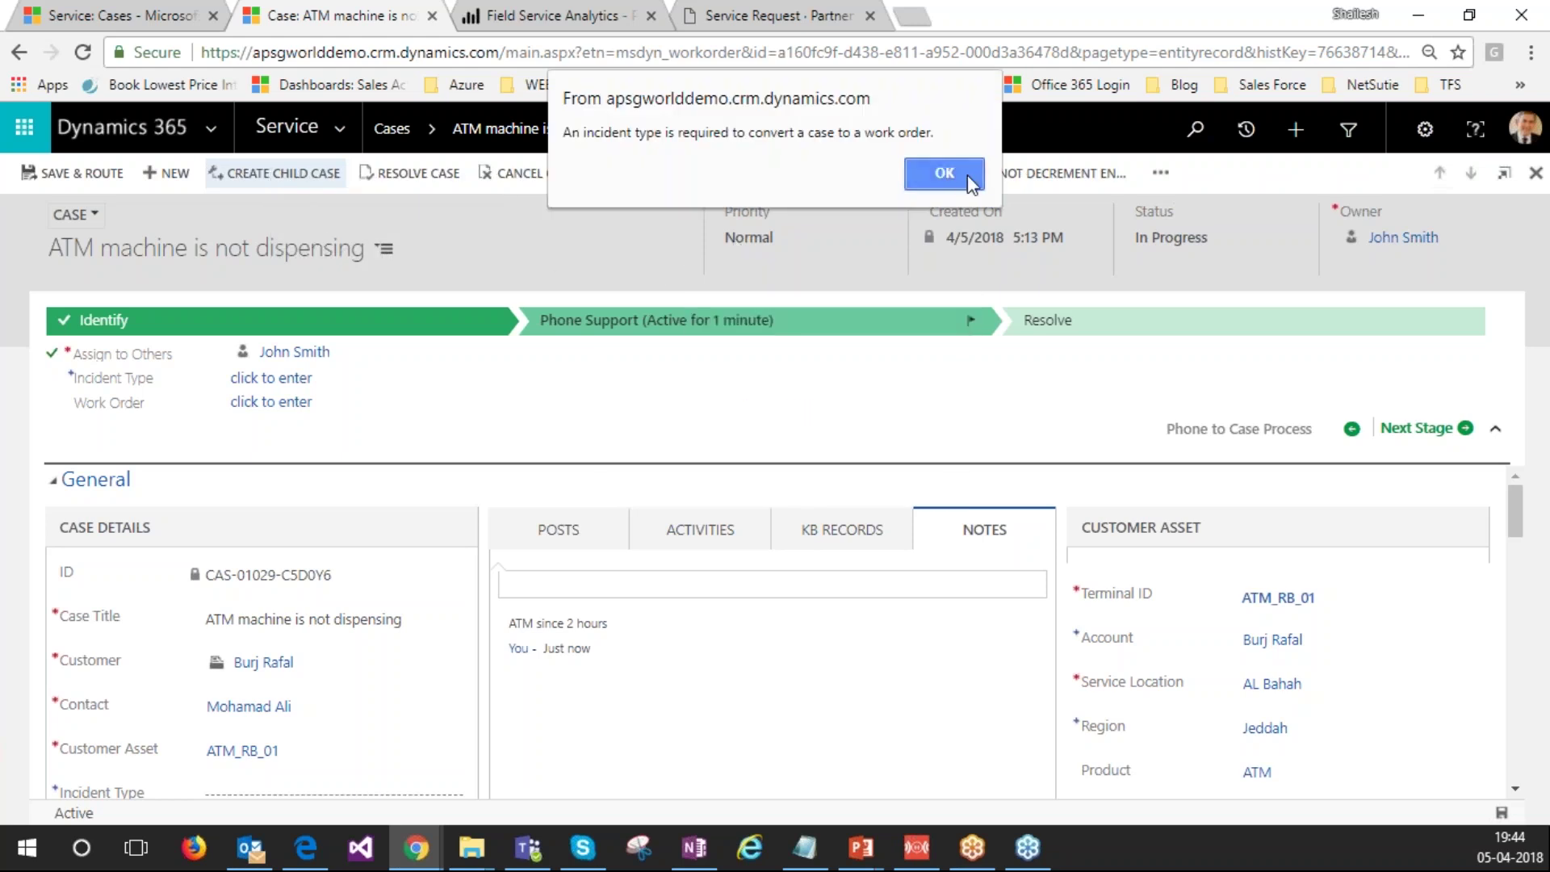
left_click(968, 174)
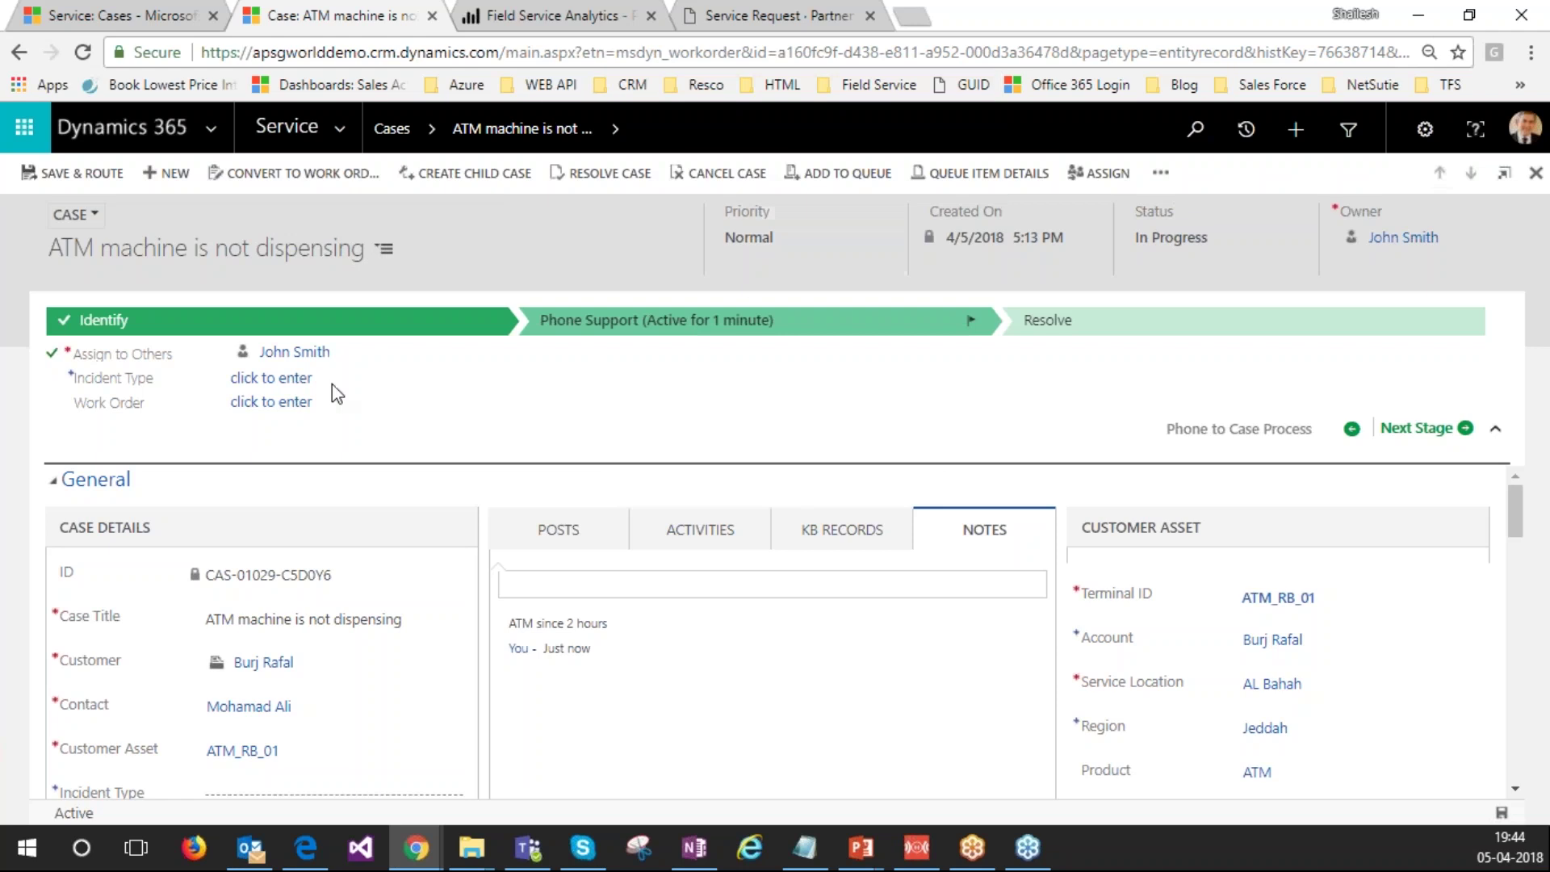
Step: Set the case's incident type to Breakfix ATM and convert the case to a work order, opening the new record
left_click(246, 386)
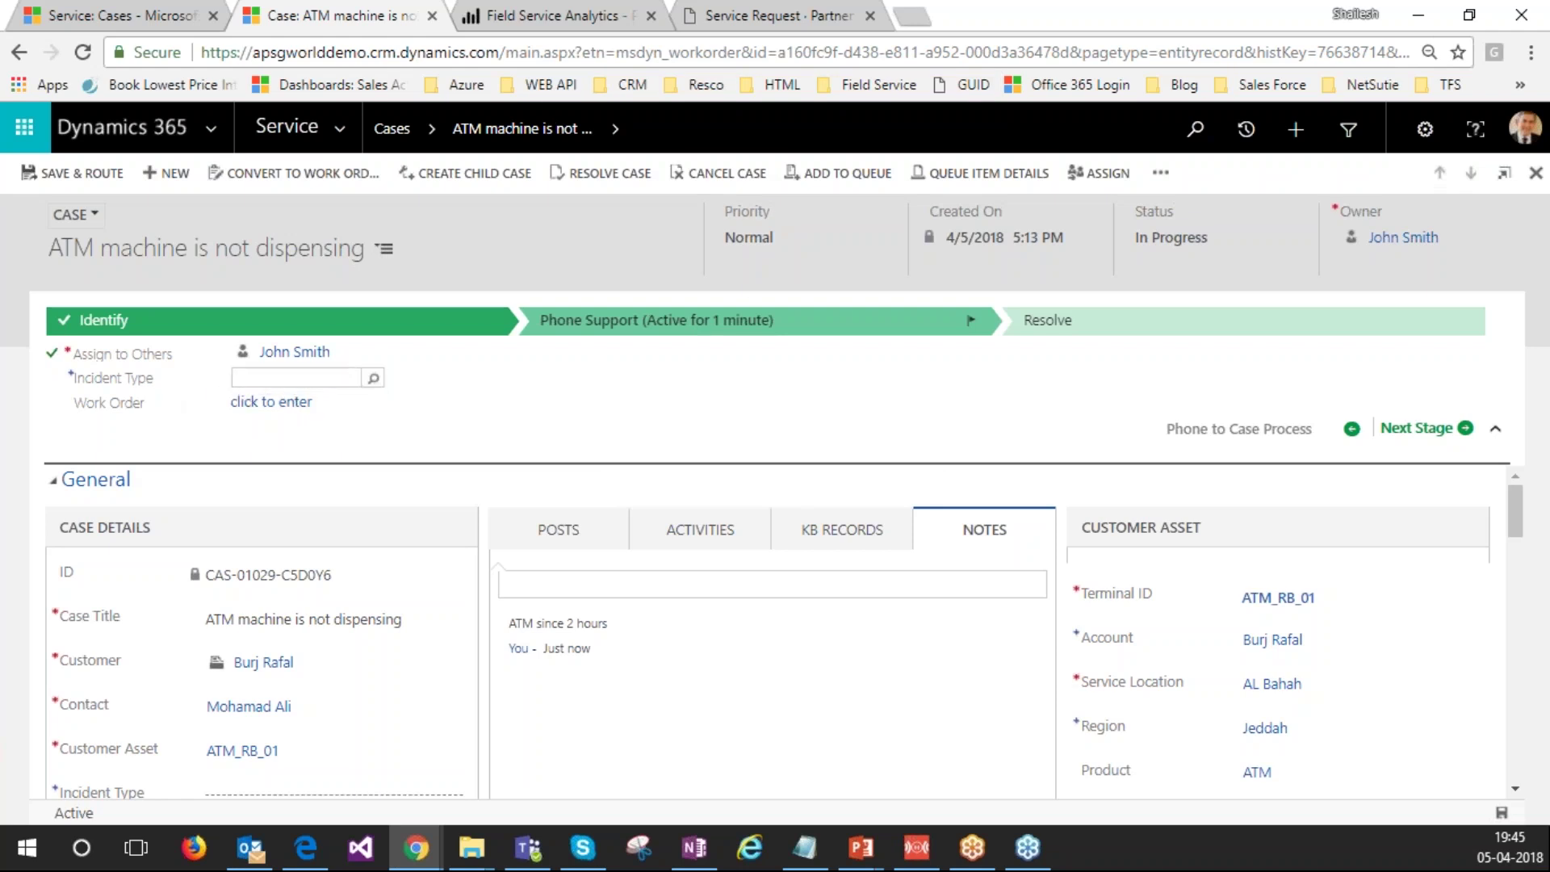
type("Breaf")
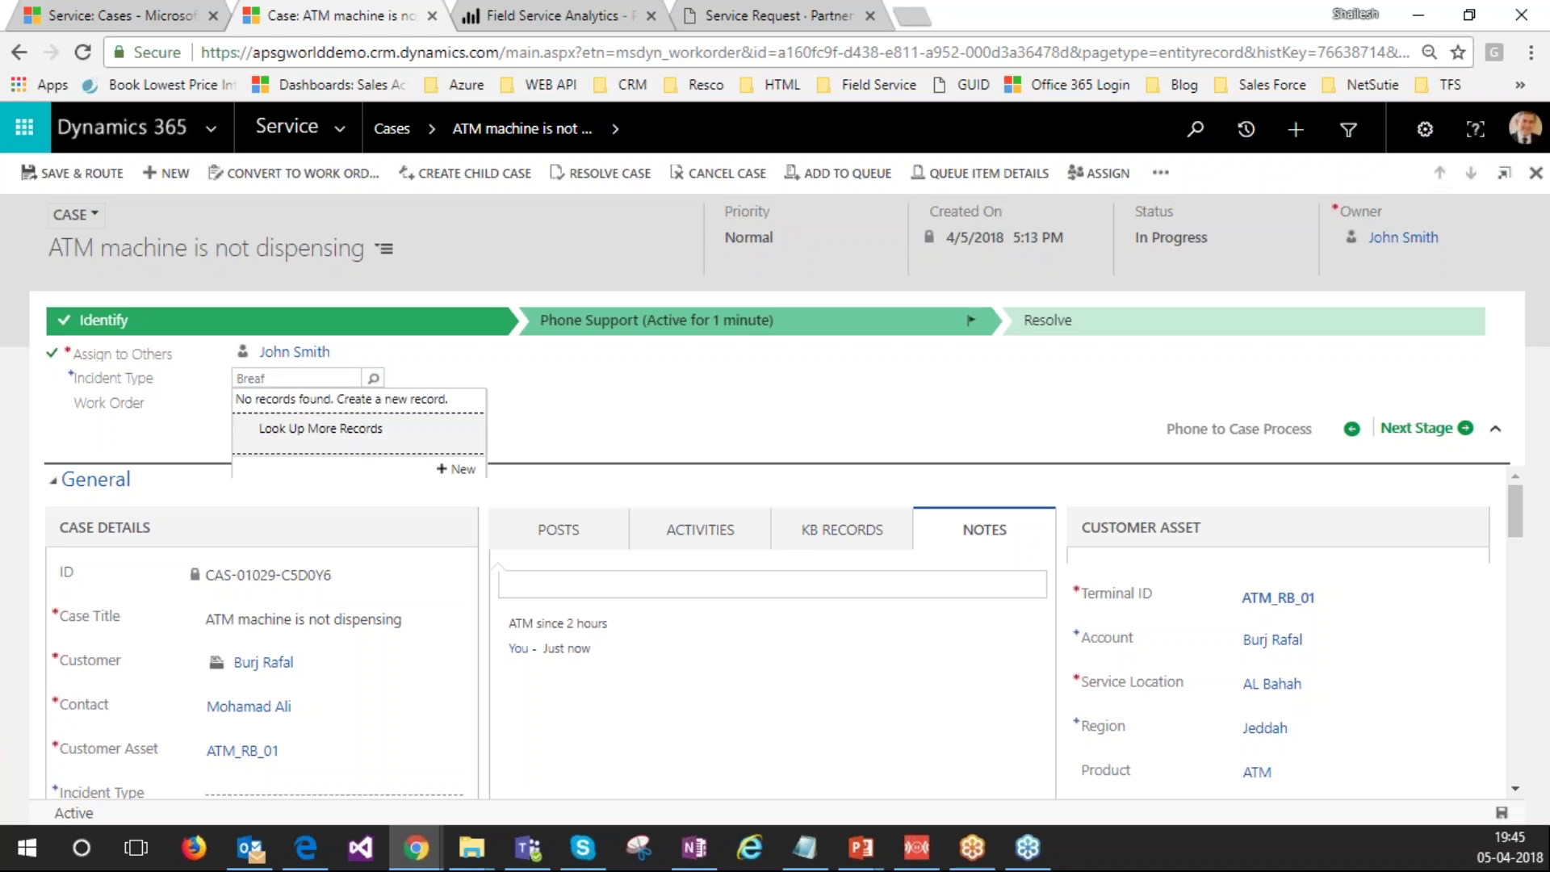
key("BackSpace")
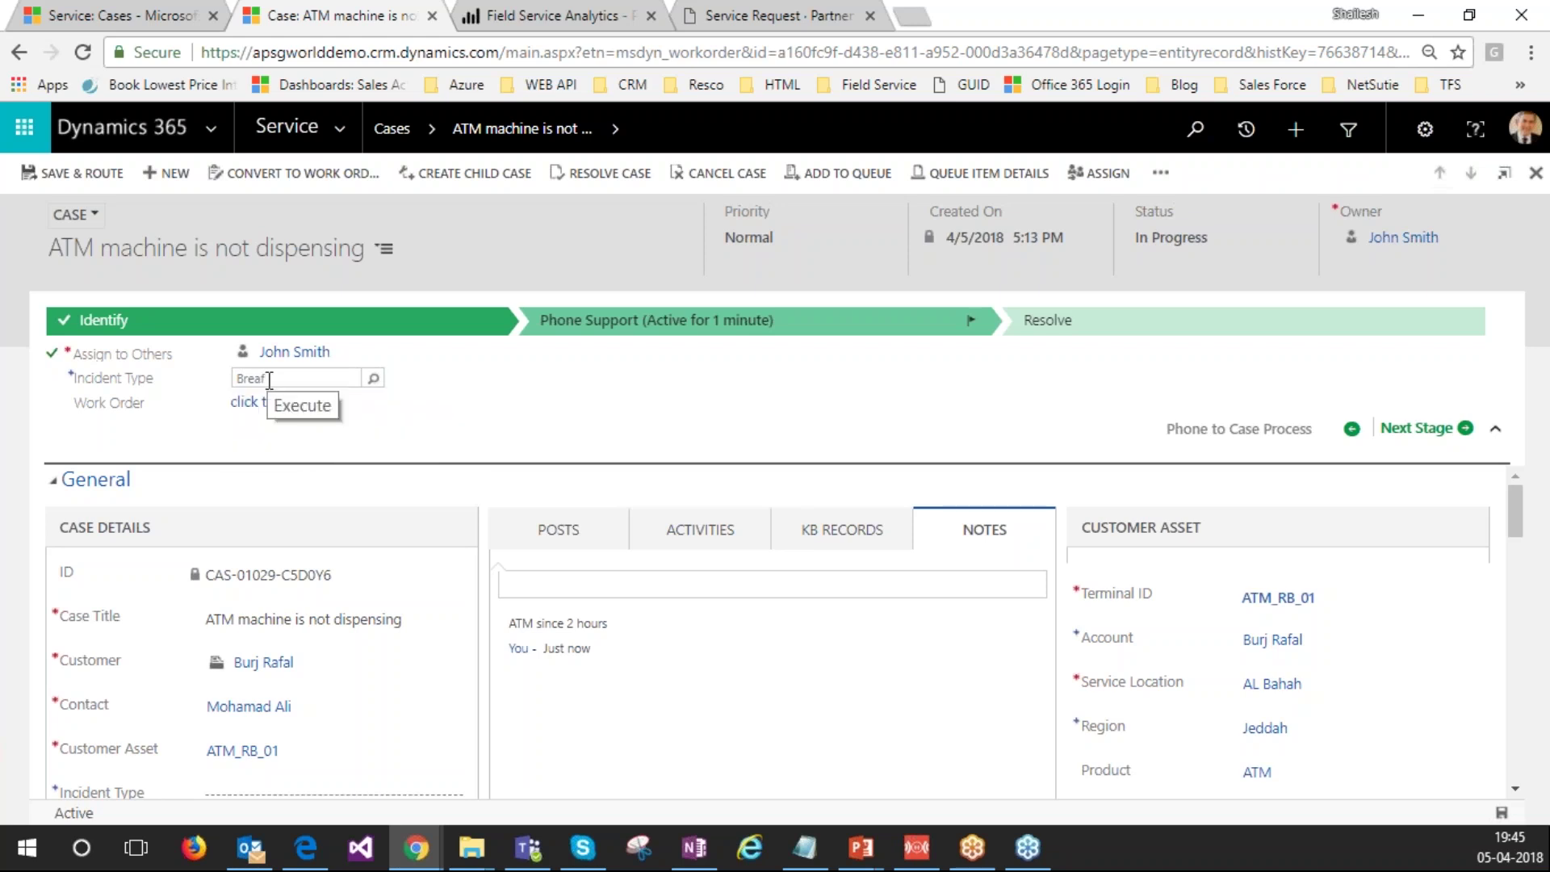
type("kfix")
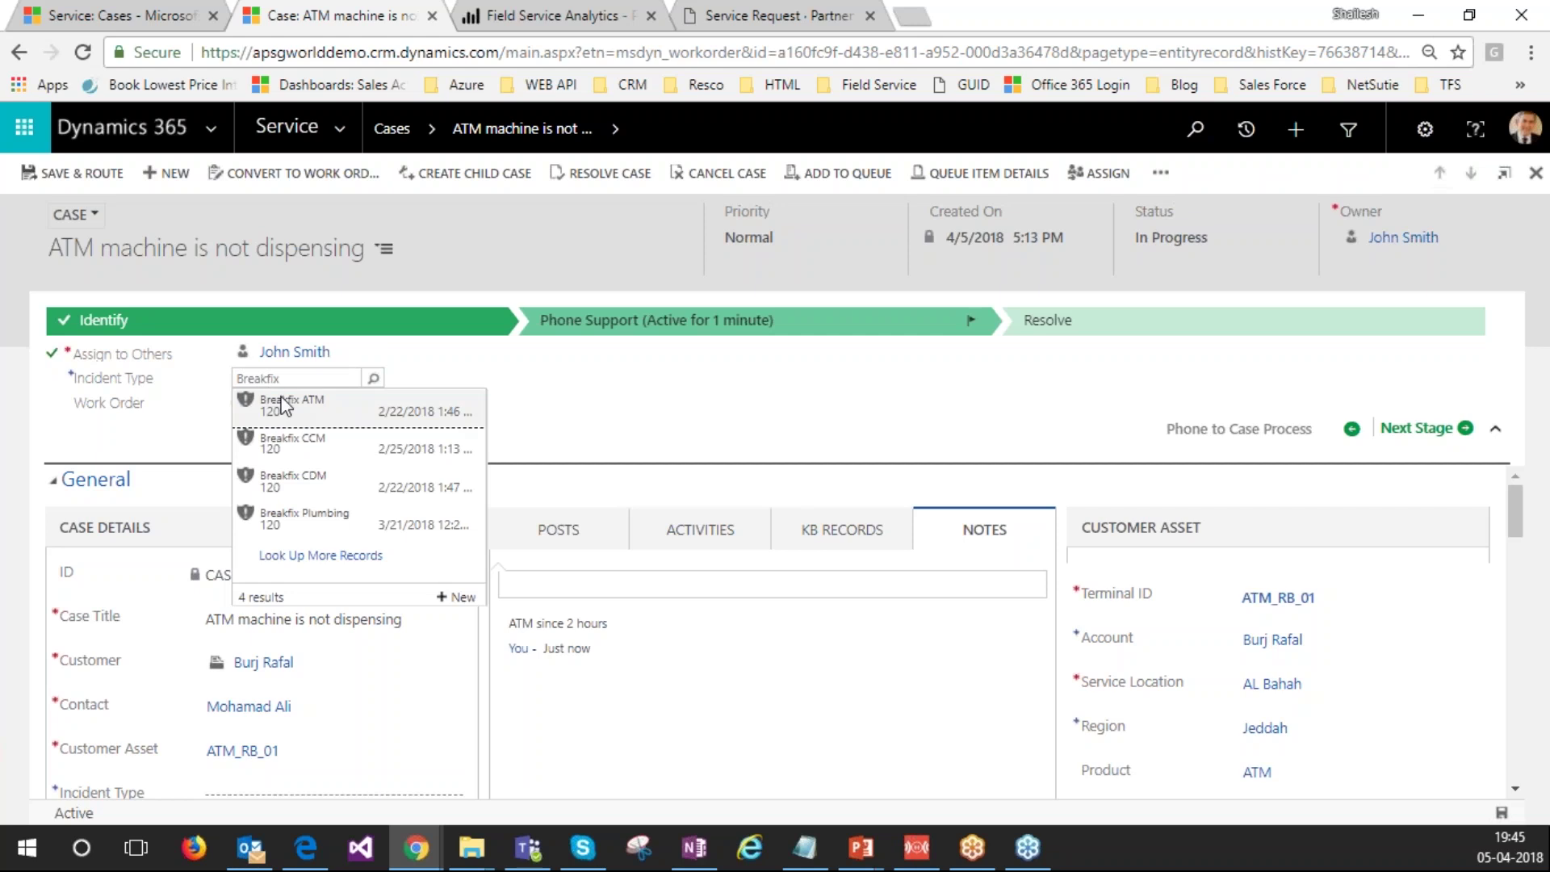
left_click(283, 404)
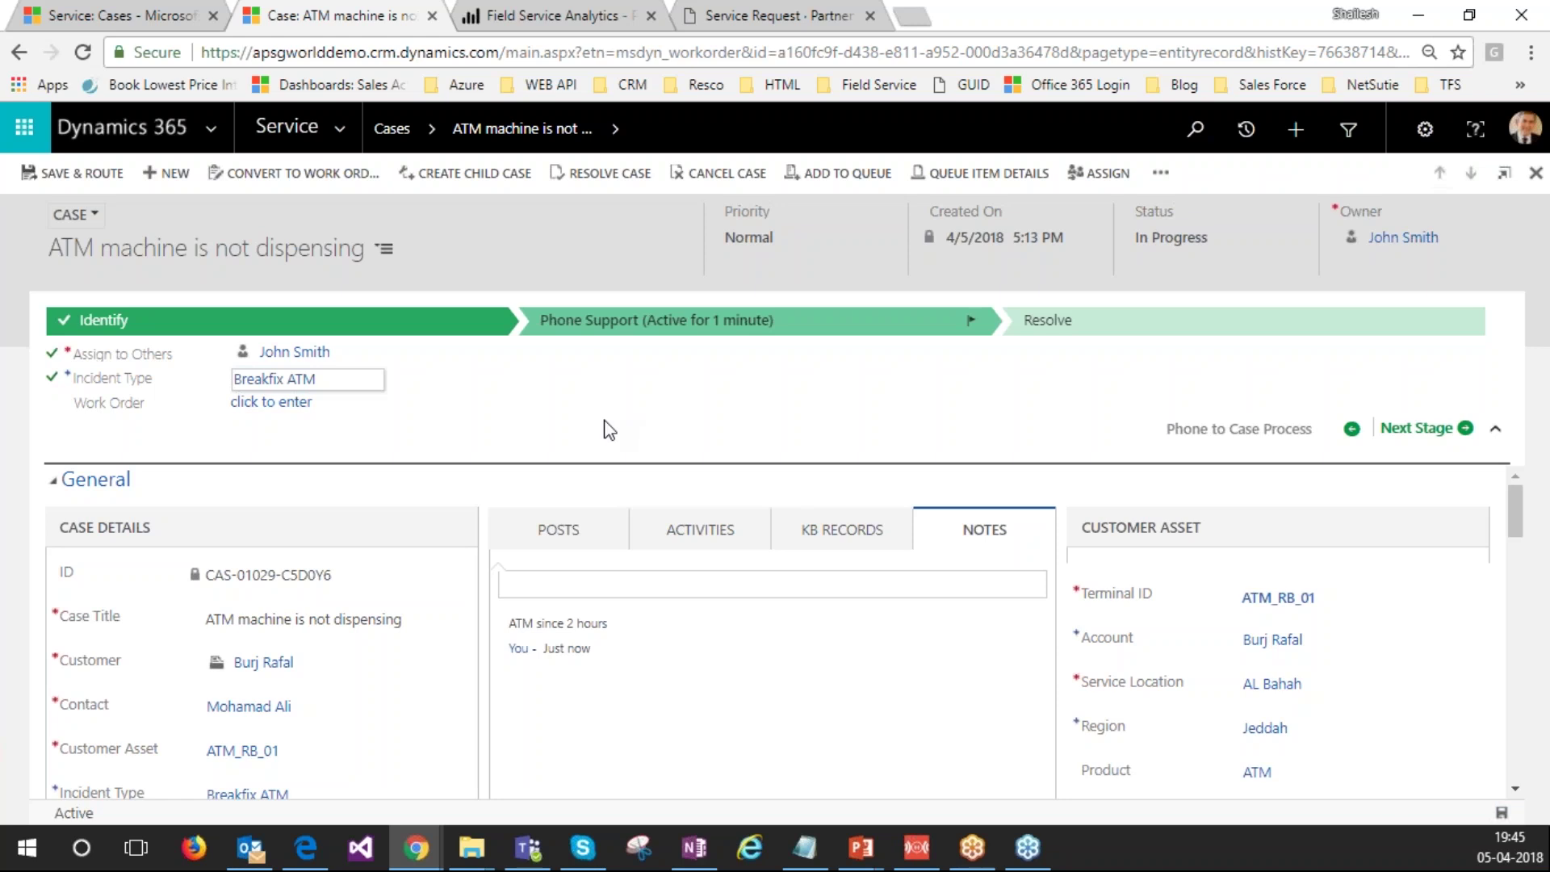
left_click(293, 175)
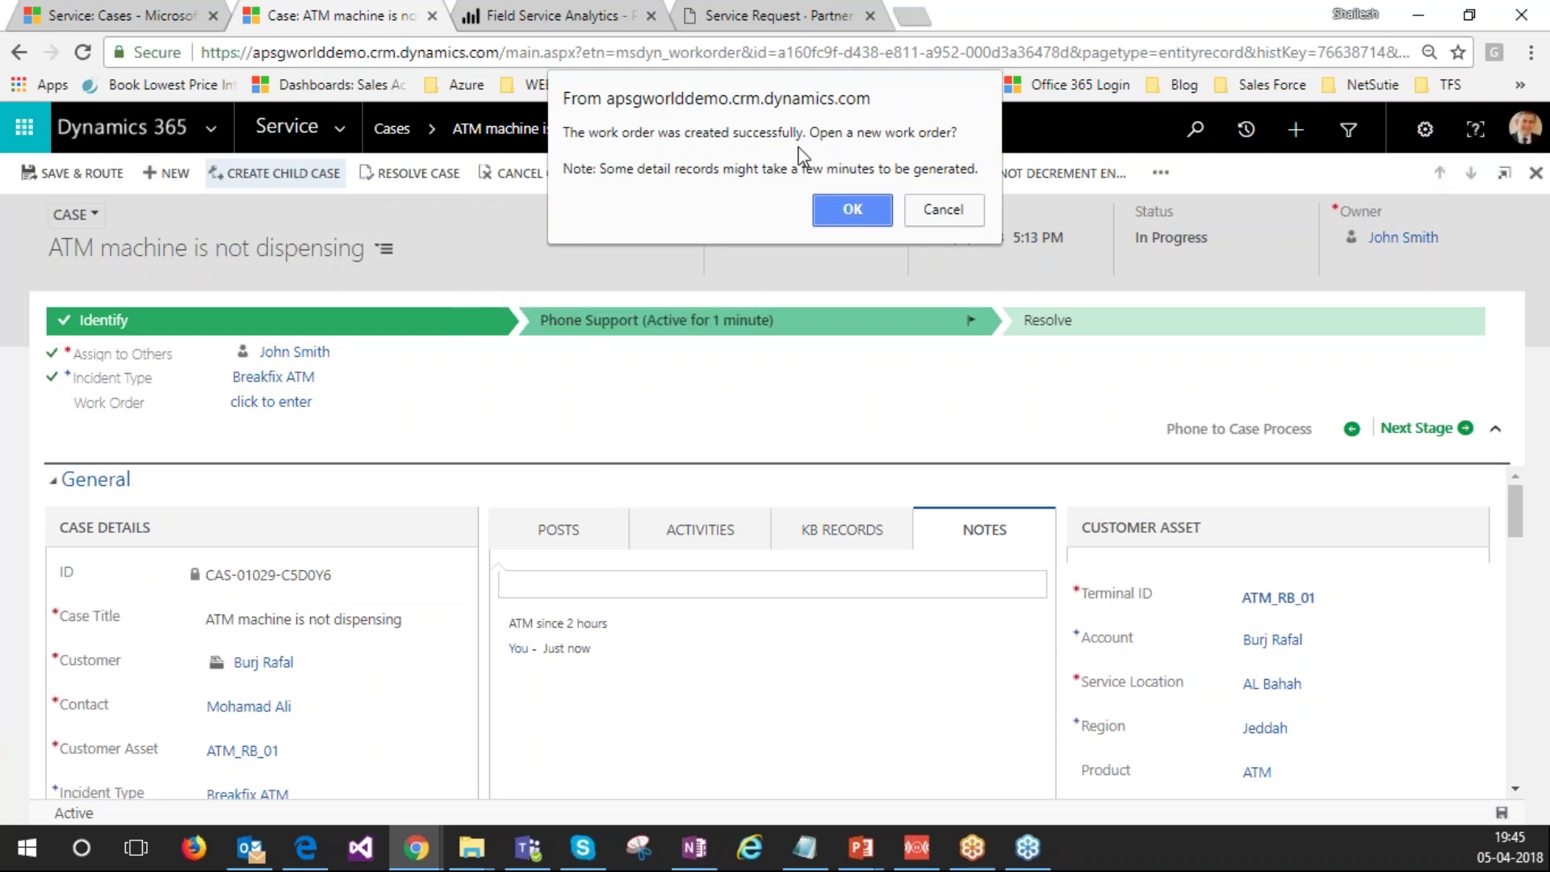
left_click(844, 211)
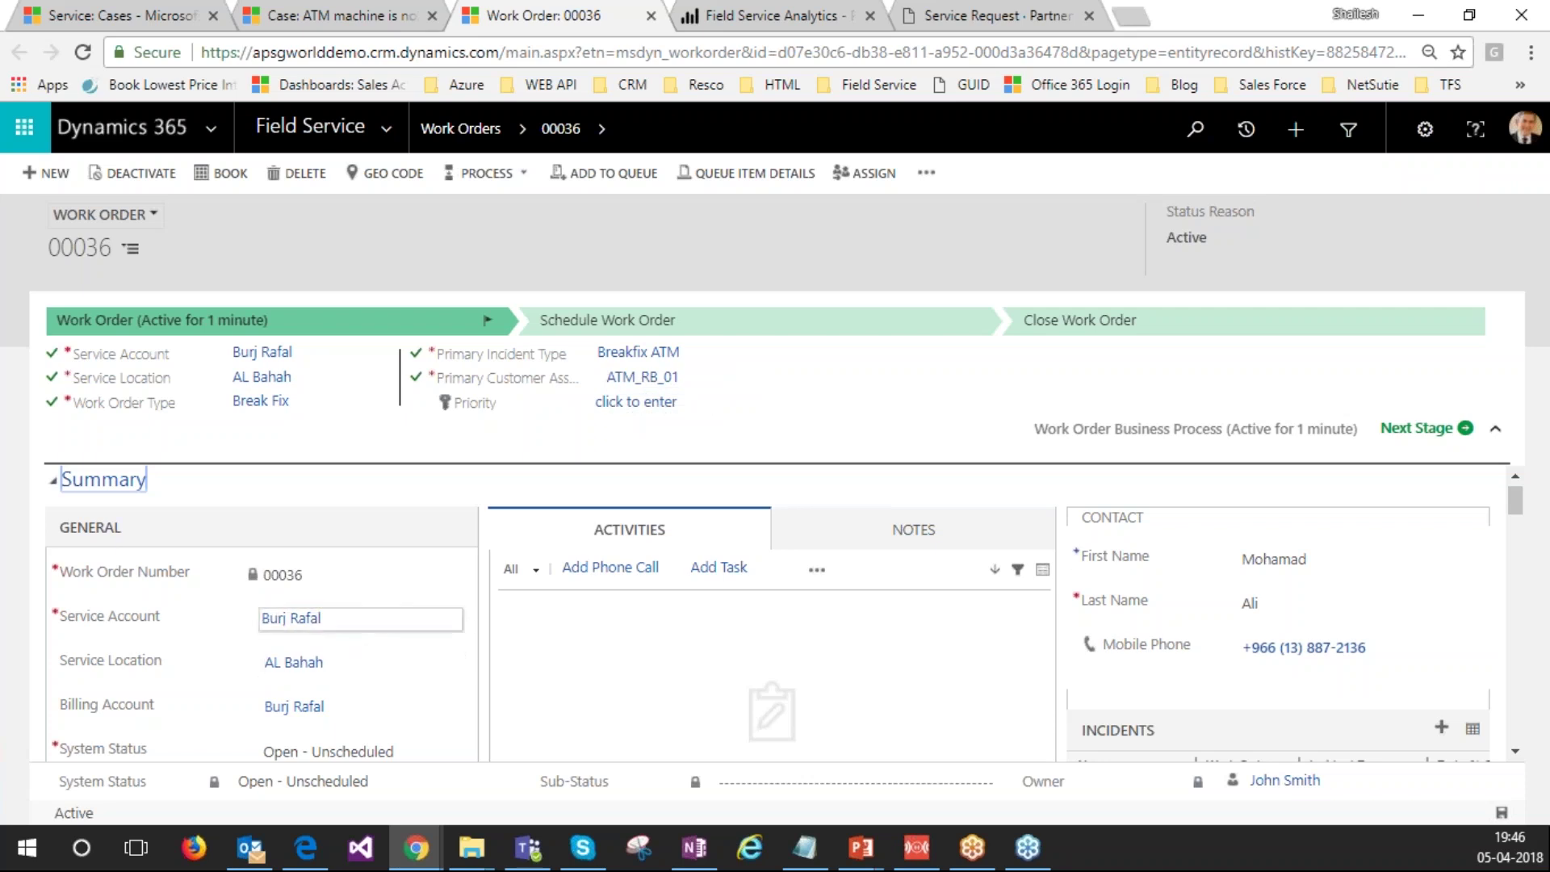
Step: Examine the work order's summary, including its system status options, contact details and incidents
scroll(363, 614, "down", 2)
scroll(318, 592, "up", 2)
scroll(318, 592, "down", 2)
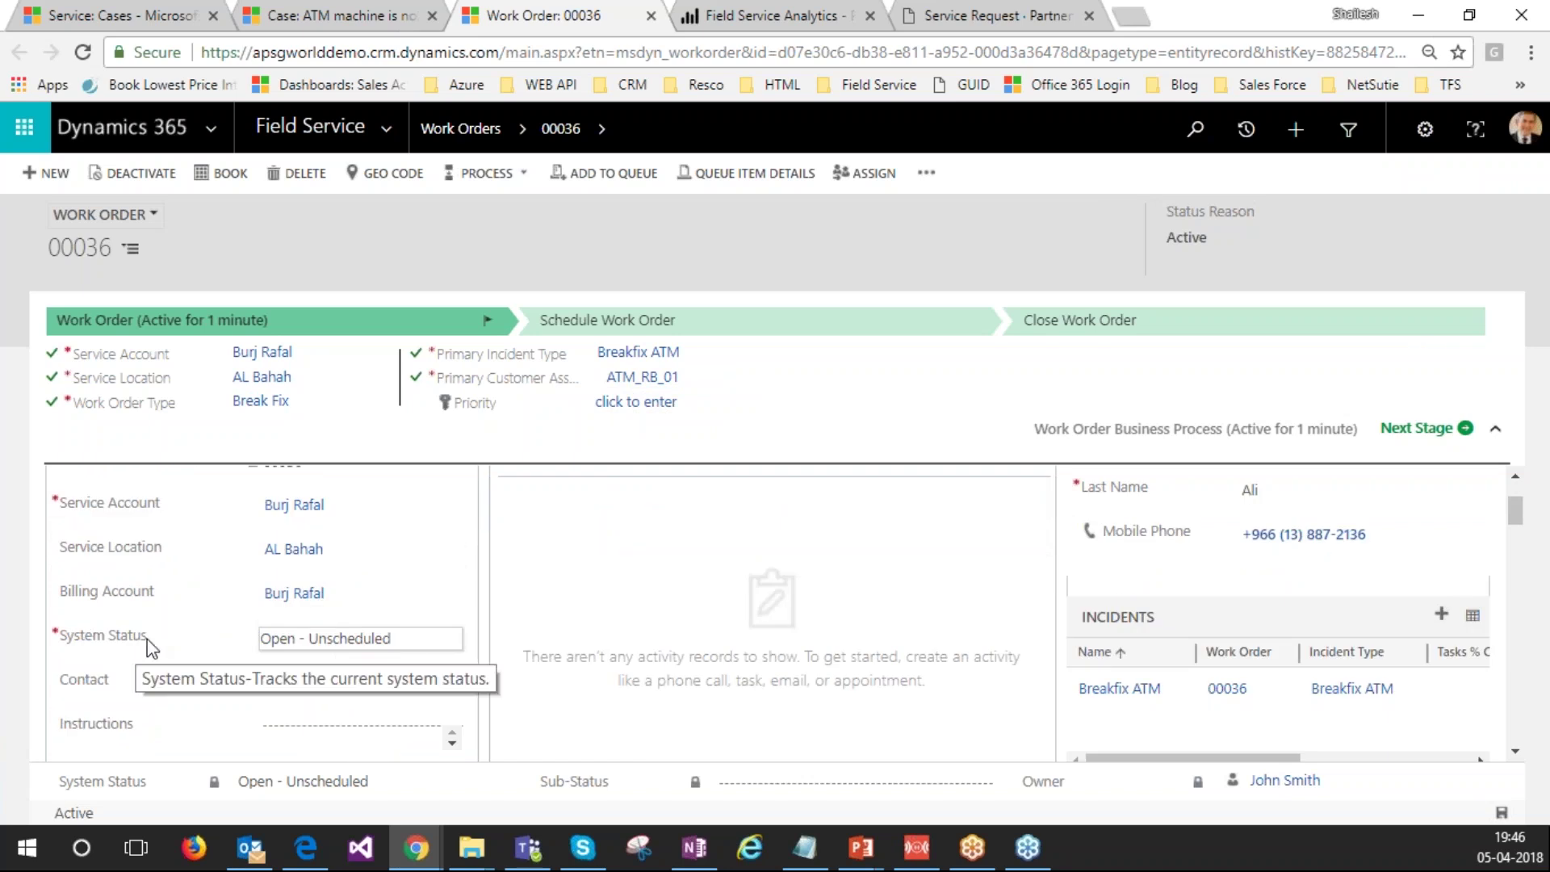
left_click(428, 648)
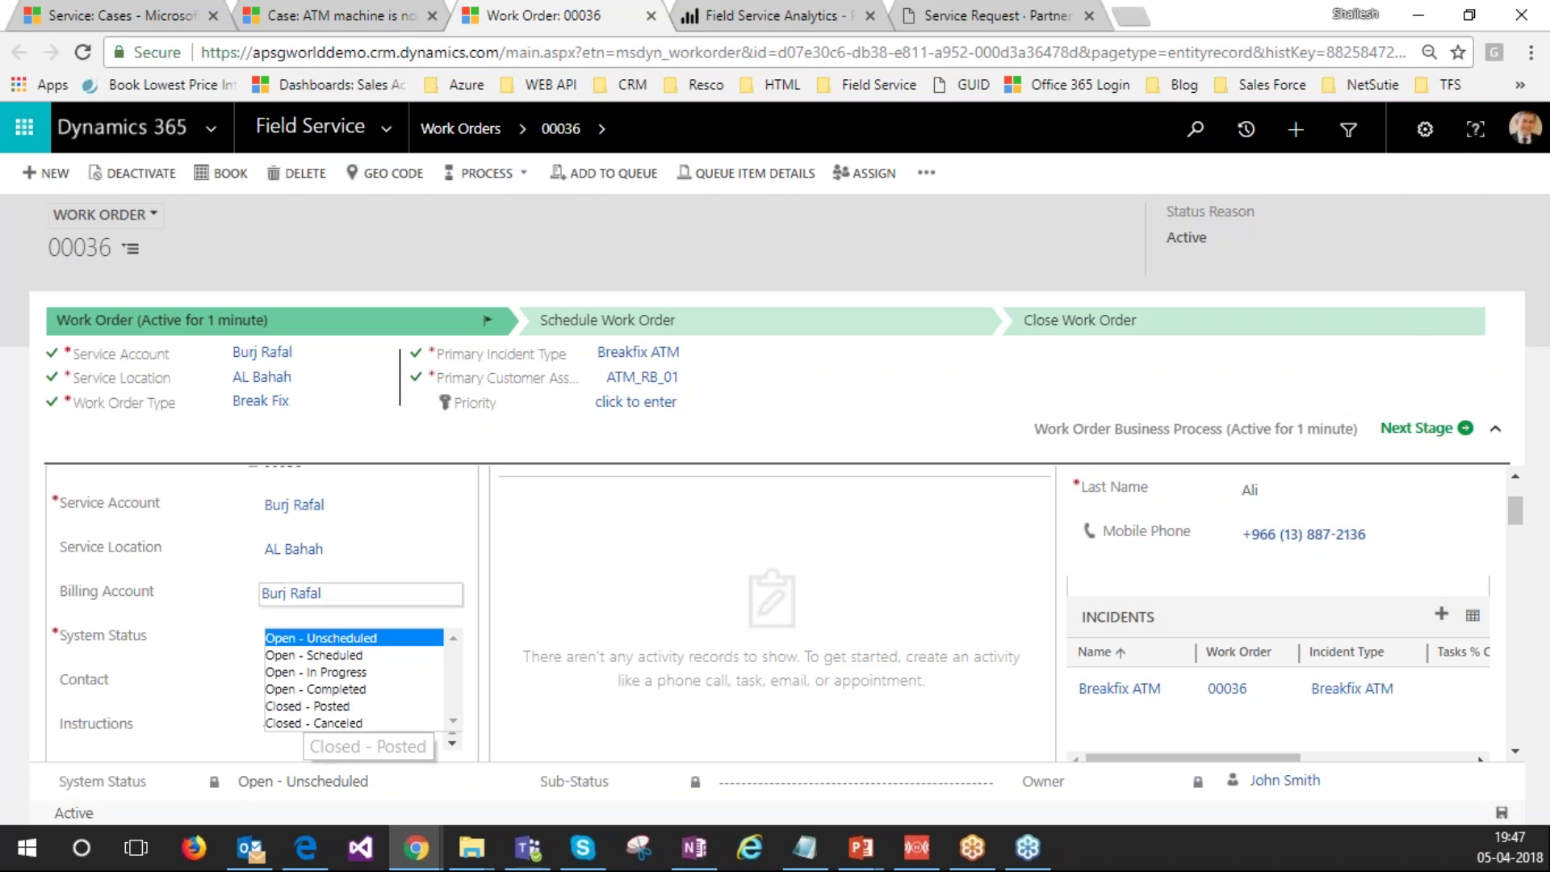
left_click(485, 569)
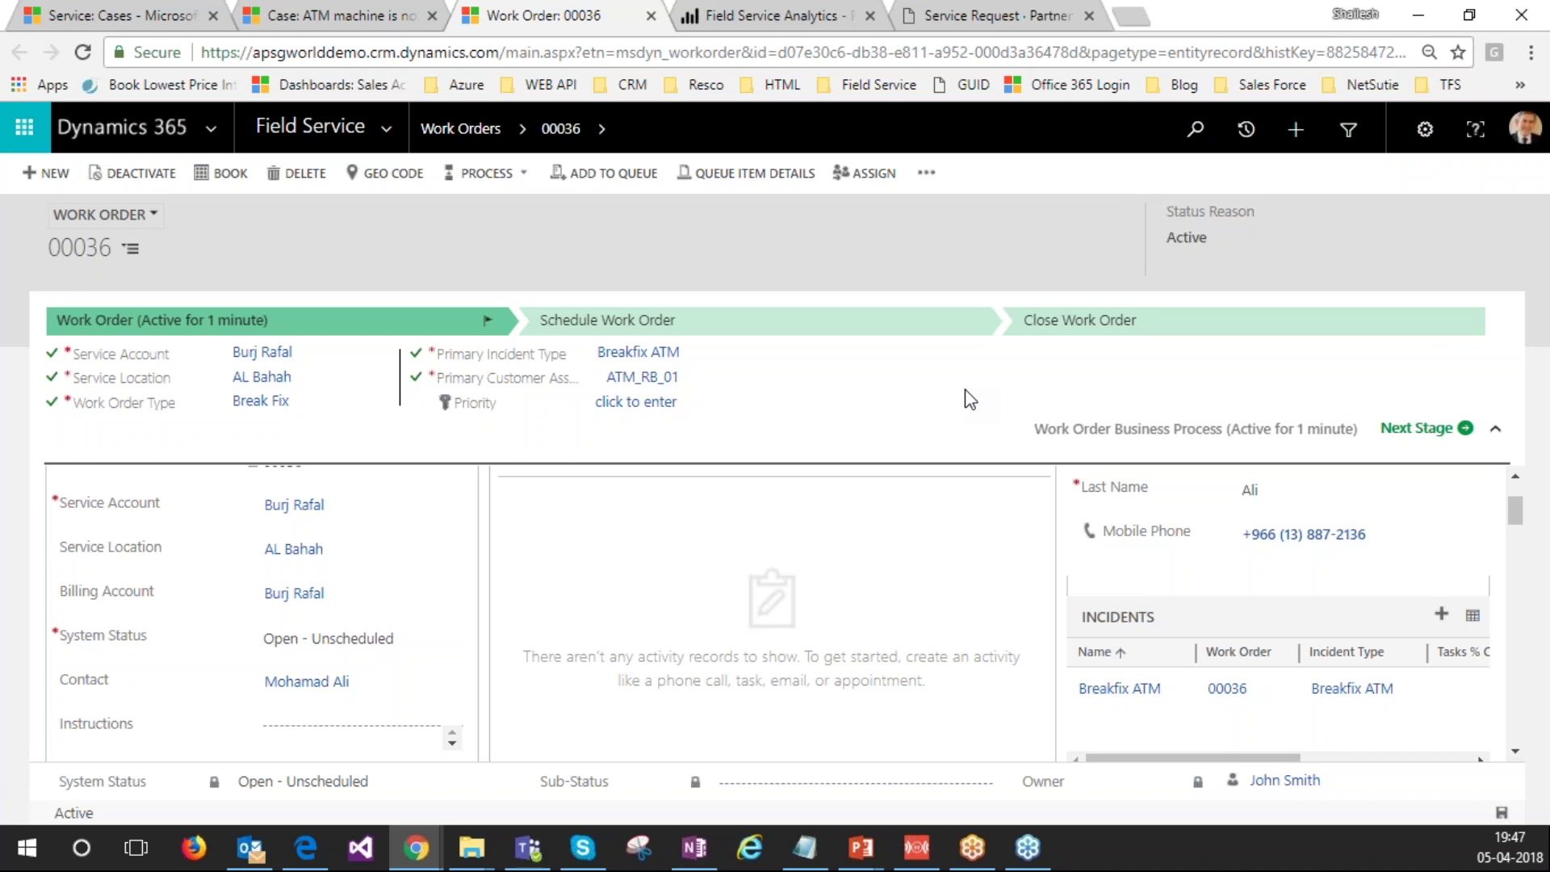
scroll(1187, 581, "up", 2)
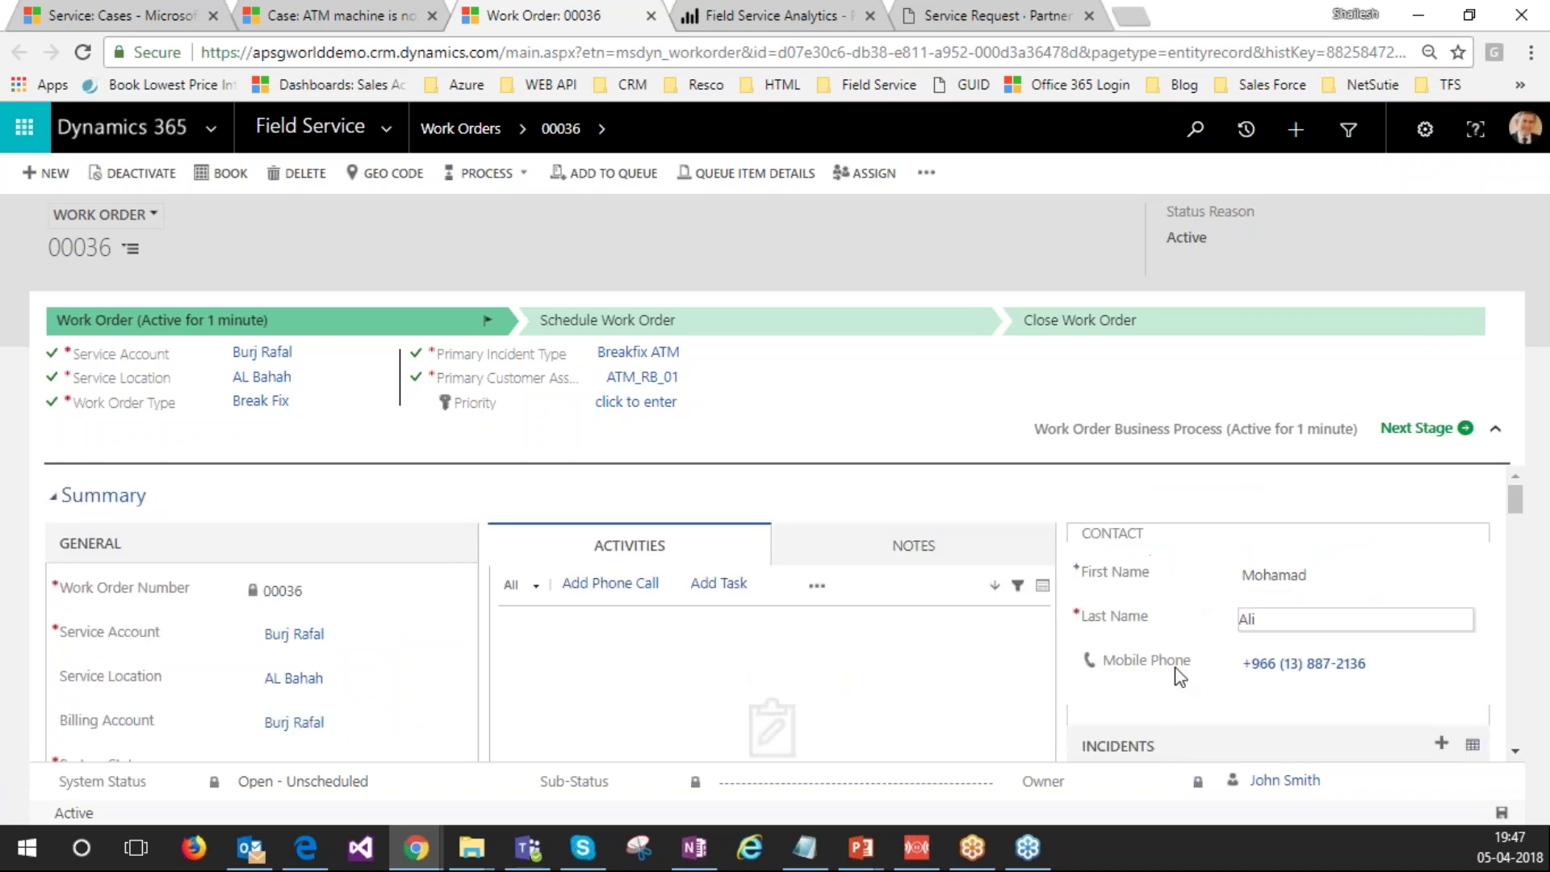
scroll(1192, 601, "down", 2)
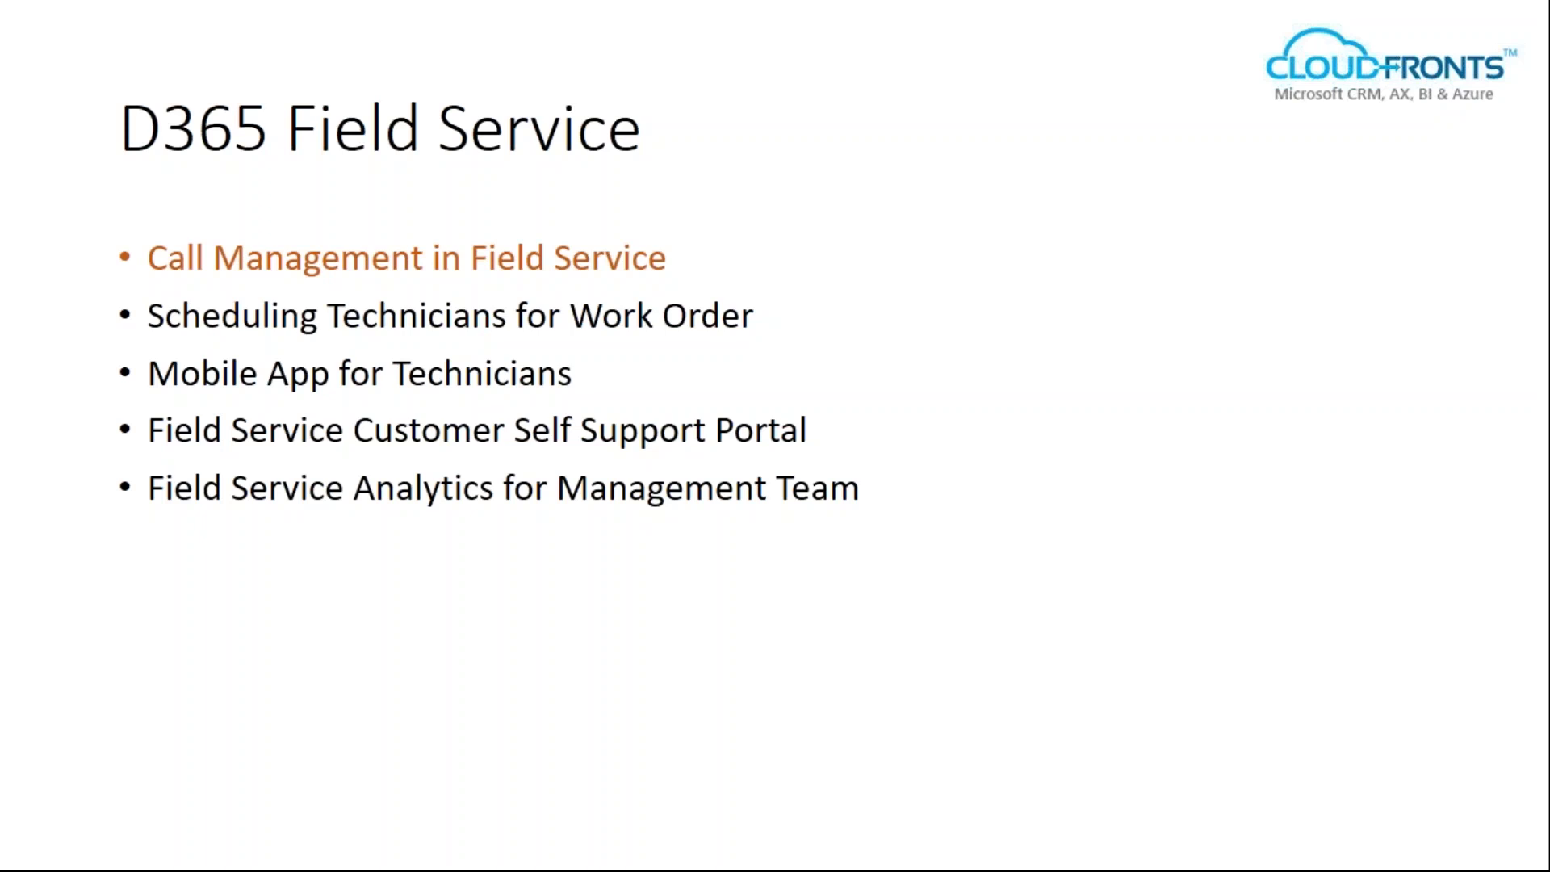
key("Right")
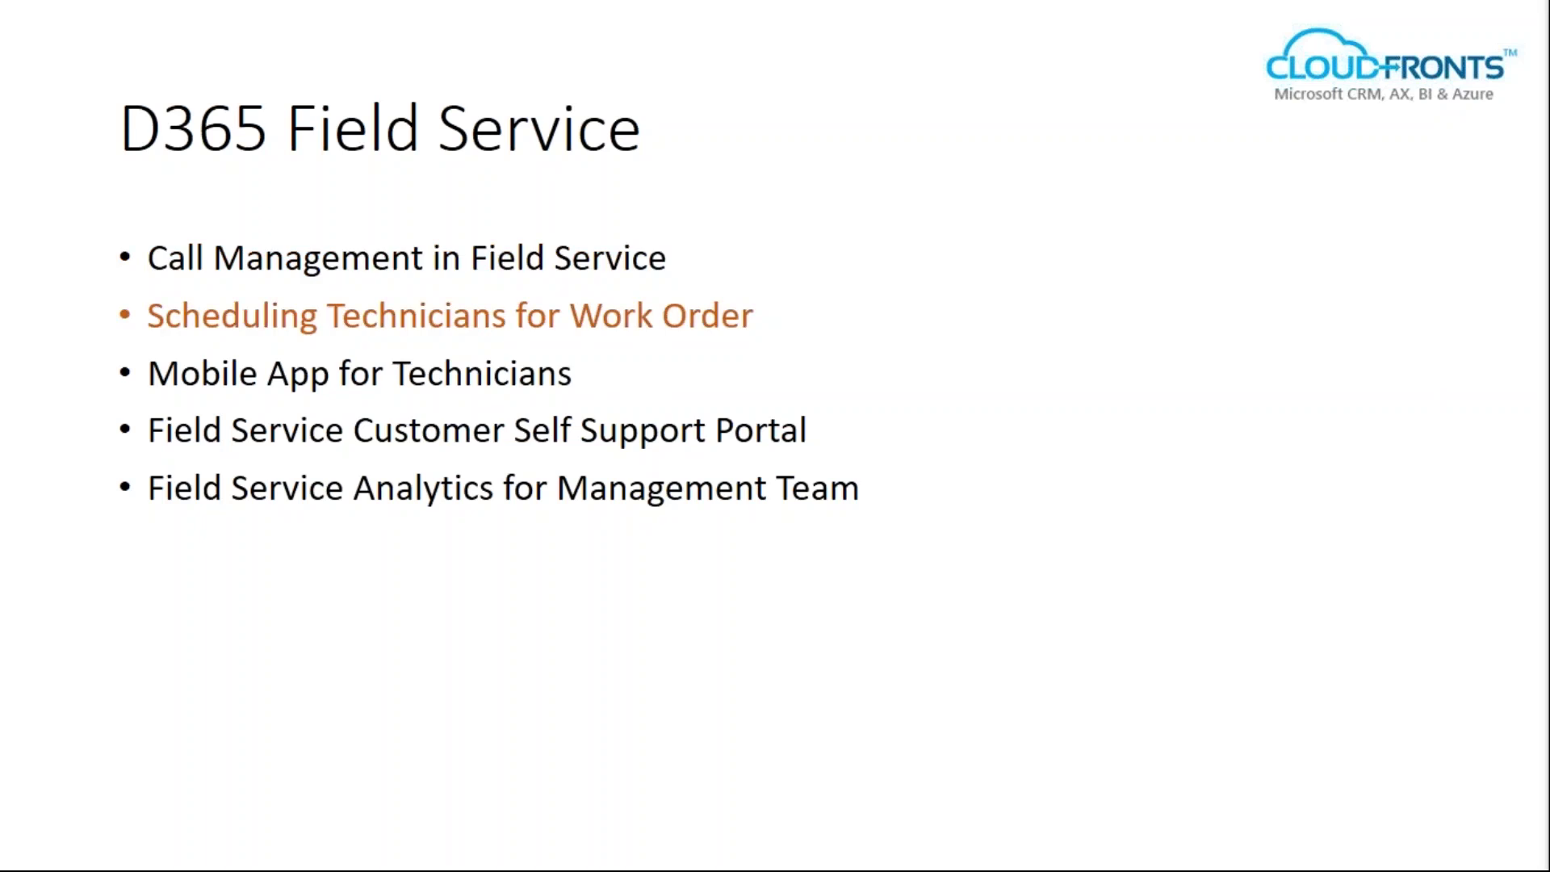
Step: Switch from the slide presentation to the browser and display the hourly schedule board
key("Right")
key("Left")
key("alt+Tab")
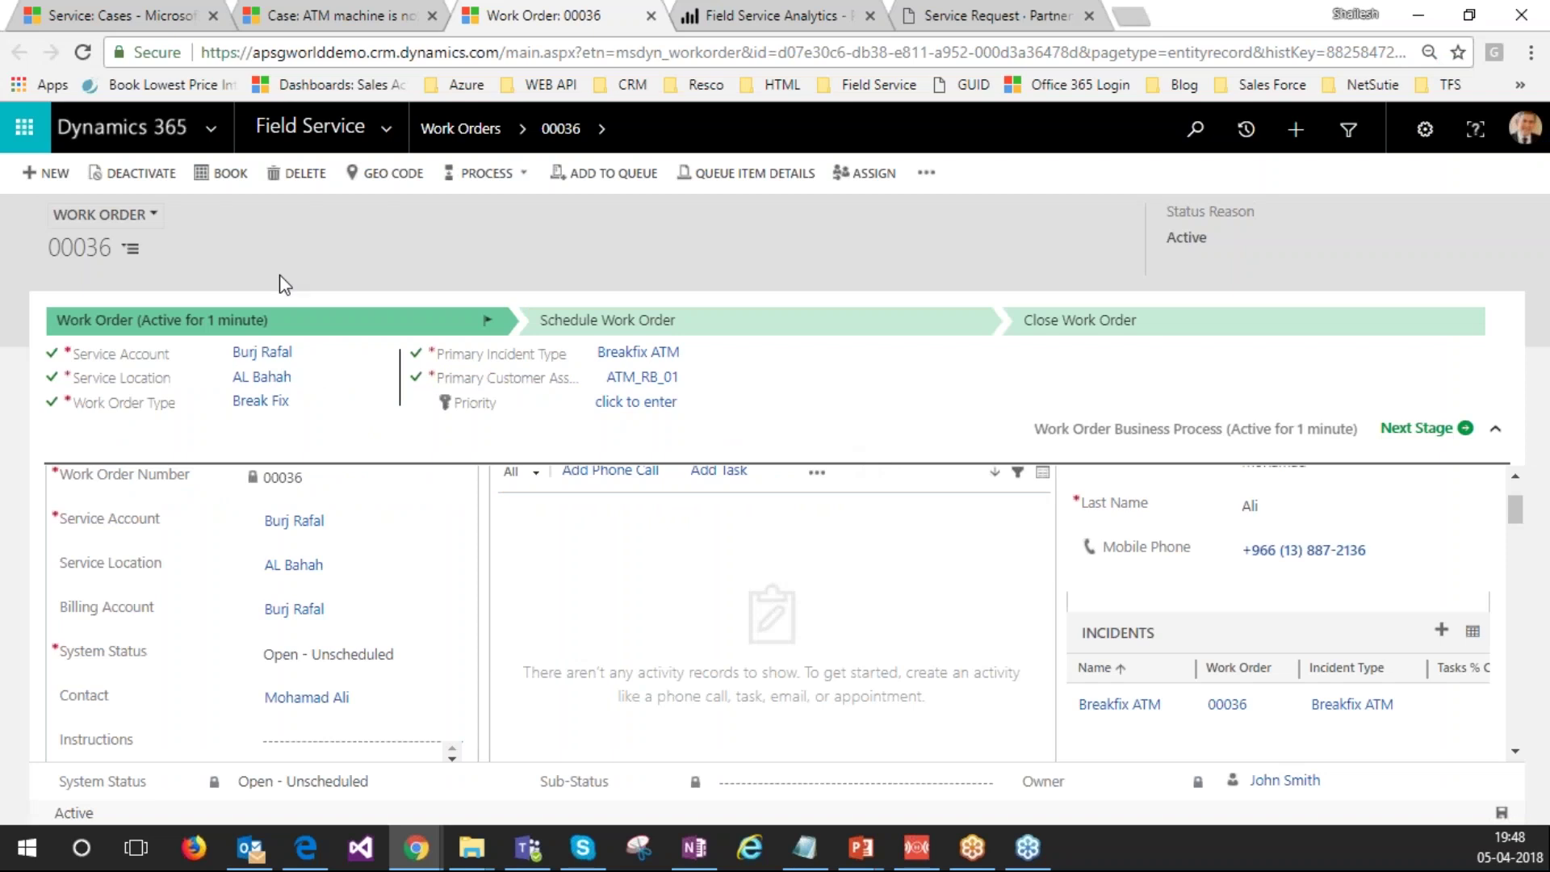
left_click(81, 11)
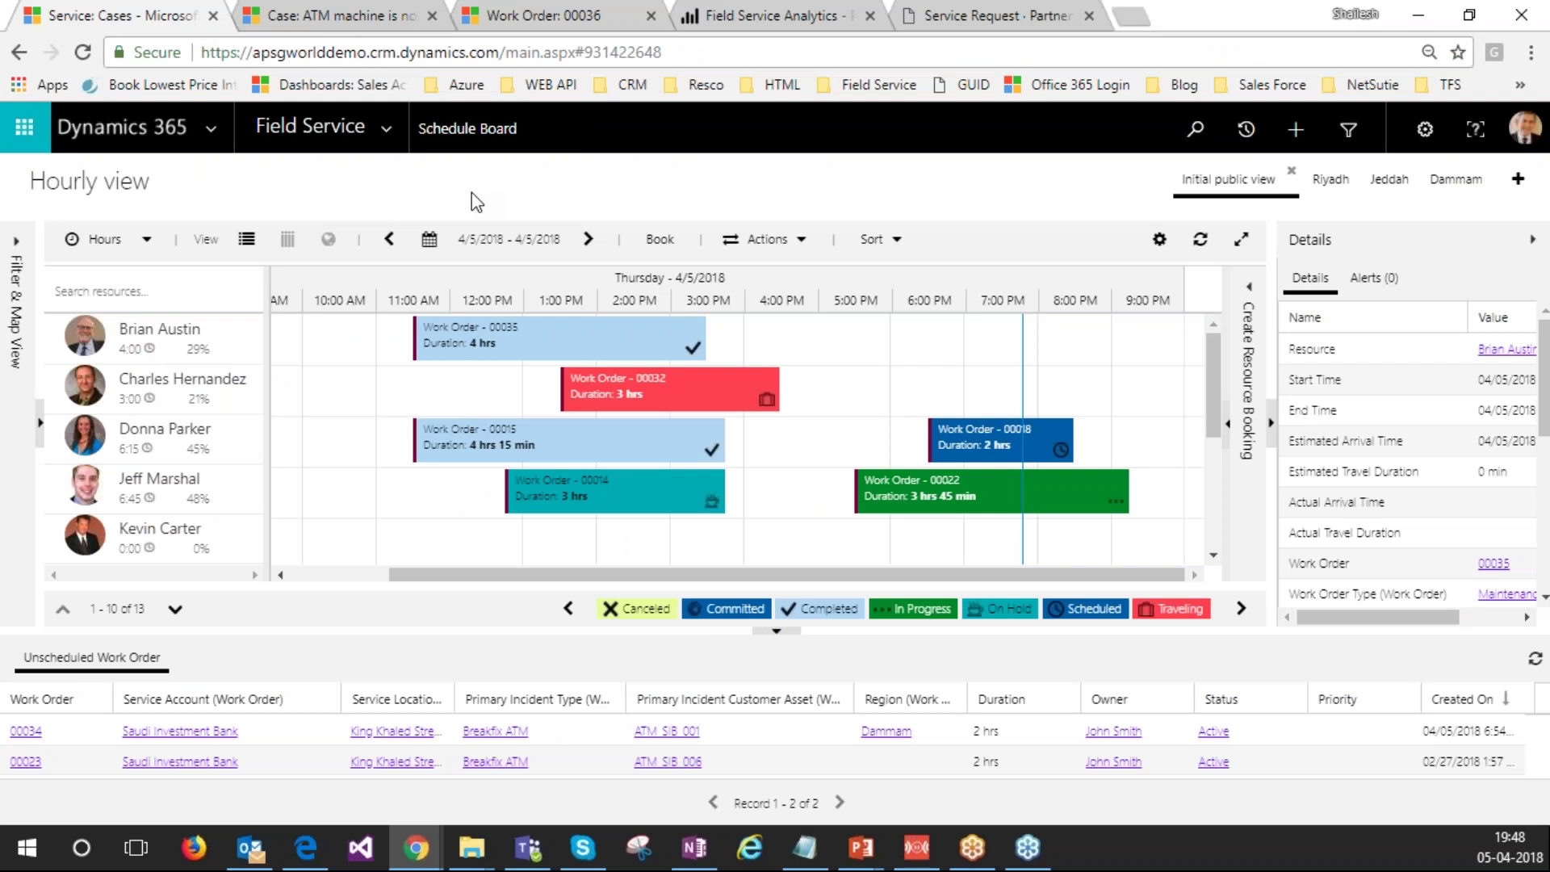
Step: Examine the schedule board's filter and map options, both pages of resources and the day's bookings through the evening
left_click(18, 250)
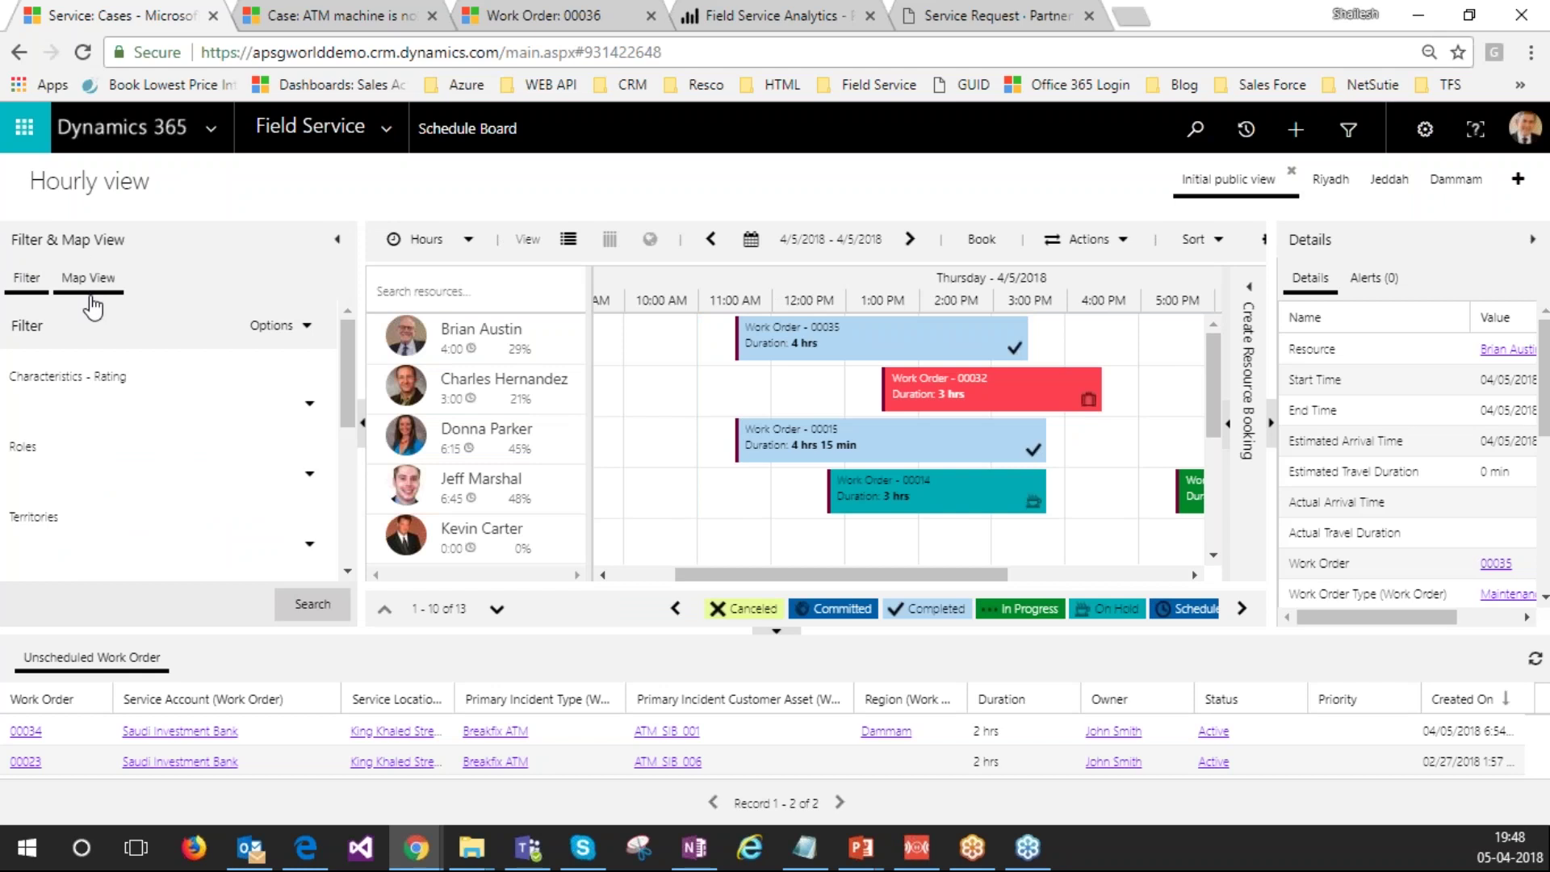
left_click(339, 243)
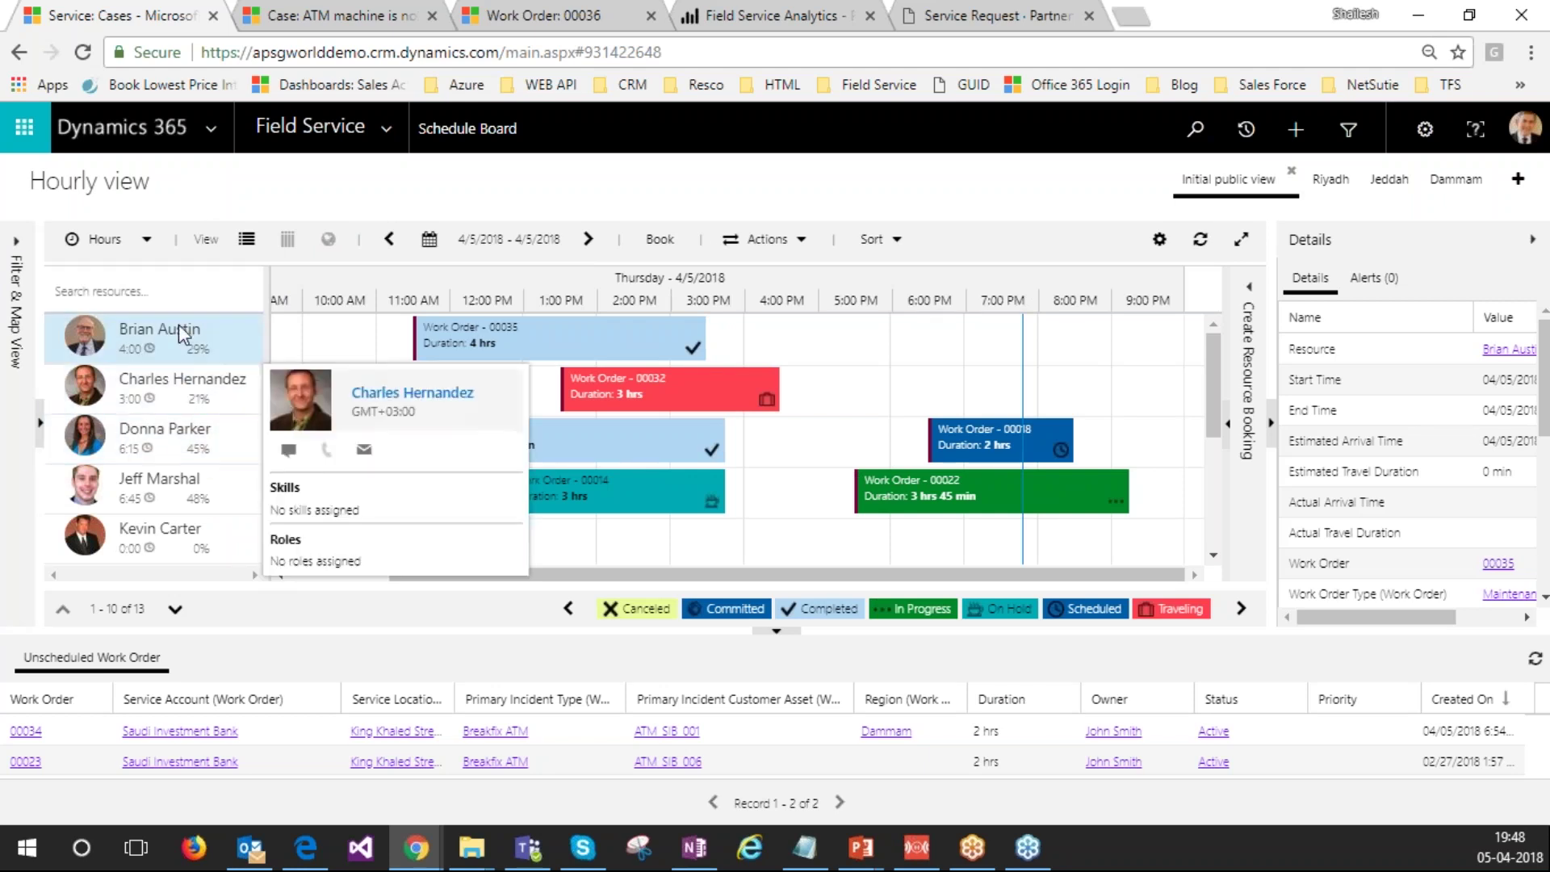
left_click(176, 608)
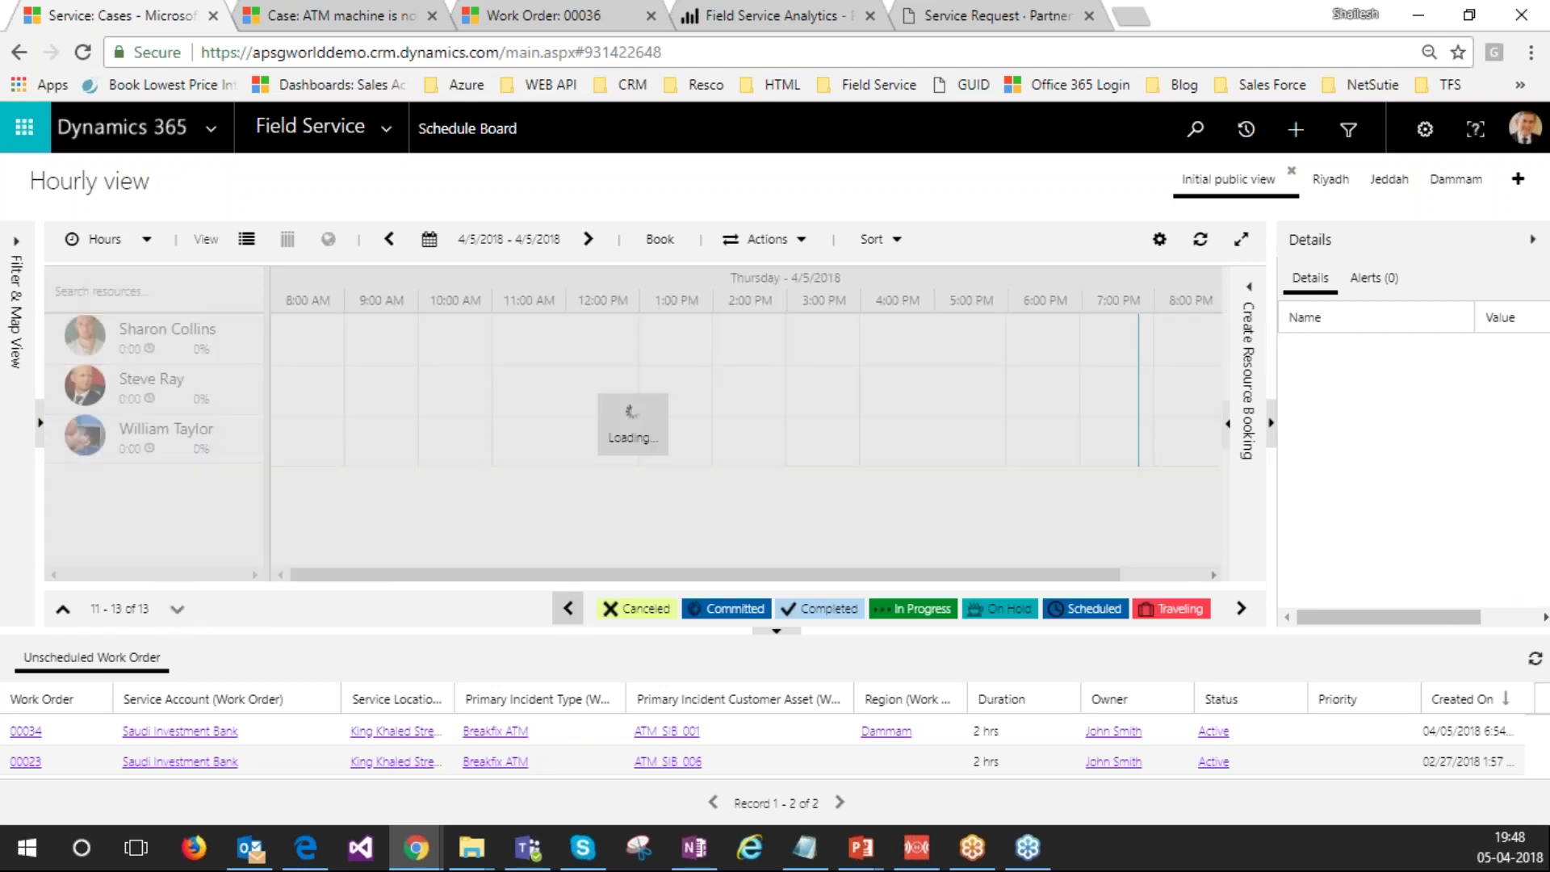
left_click(62, 608)
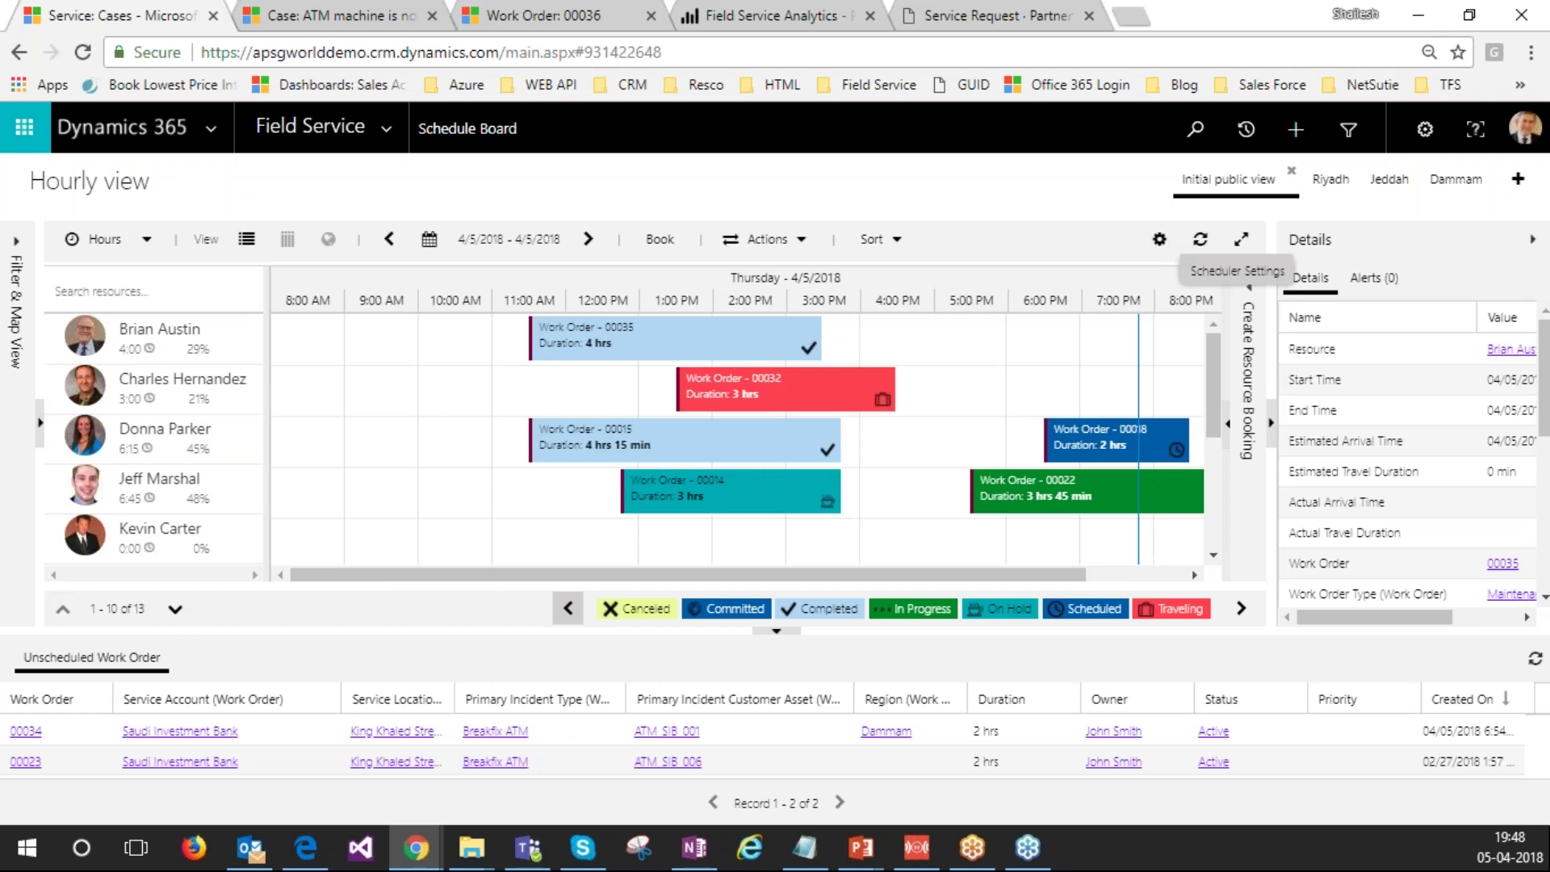
left_click_drag(860, 576, 961, 578)
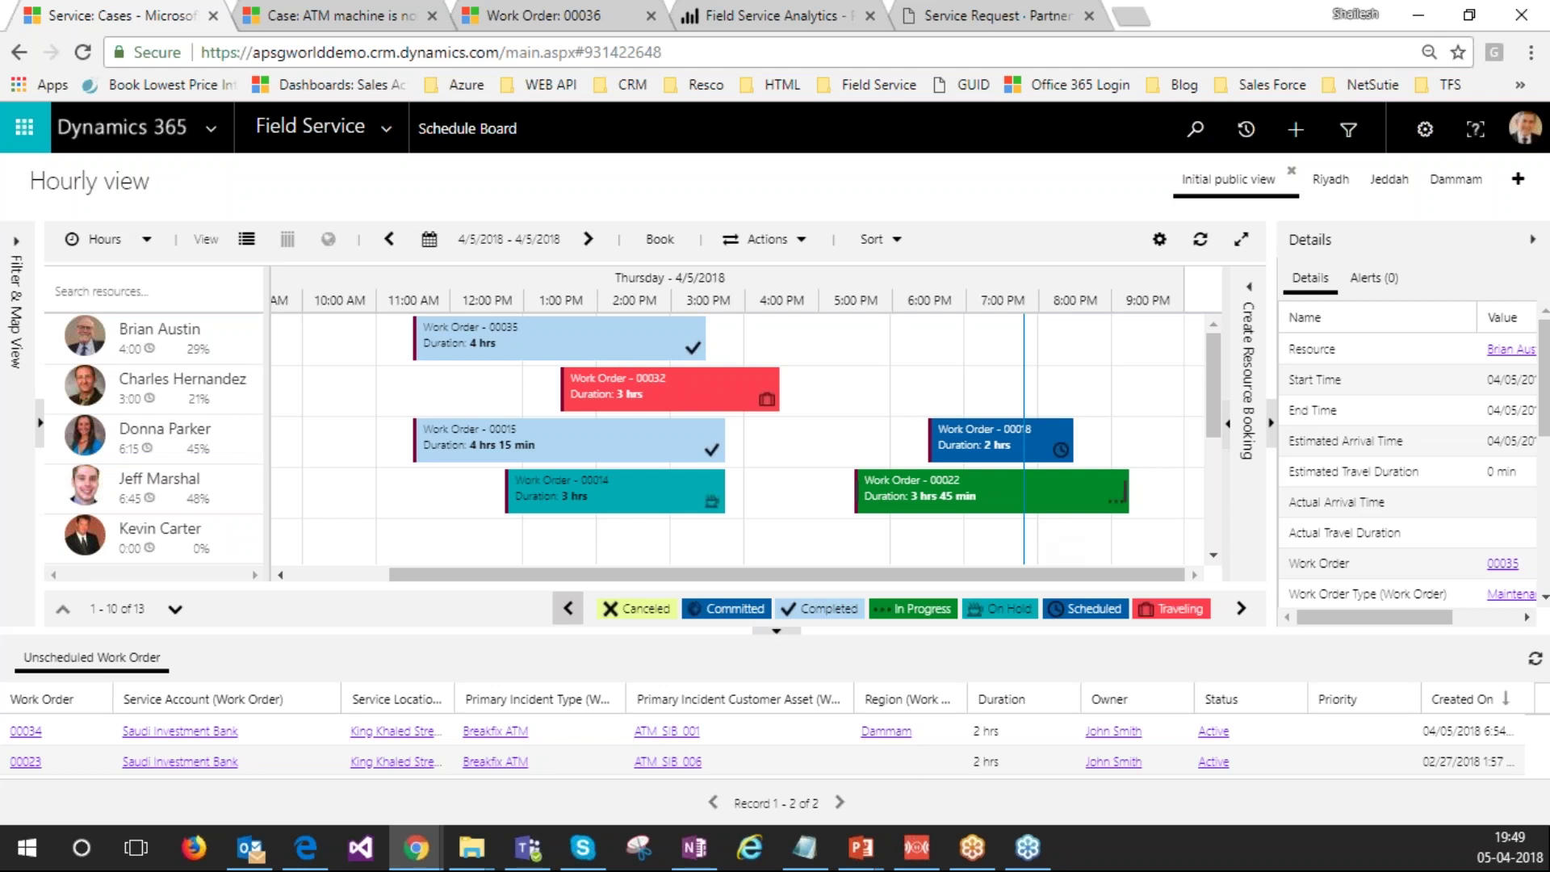
mouse_move(1009, 499)
Step: Review the first resource's completed 4-hour booking and change its status to Canceled
left_click(581, 349)
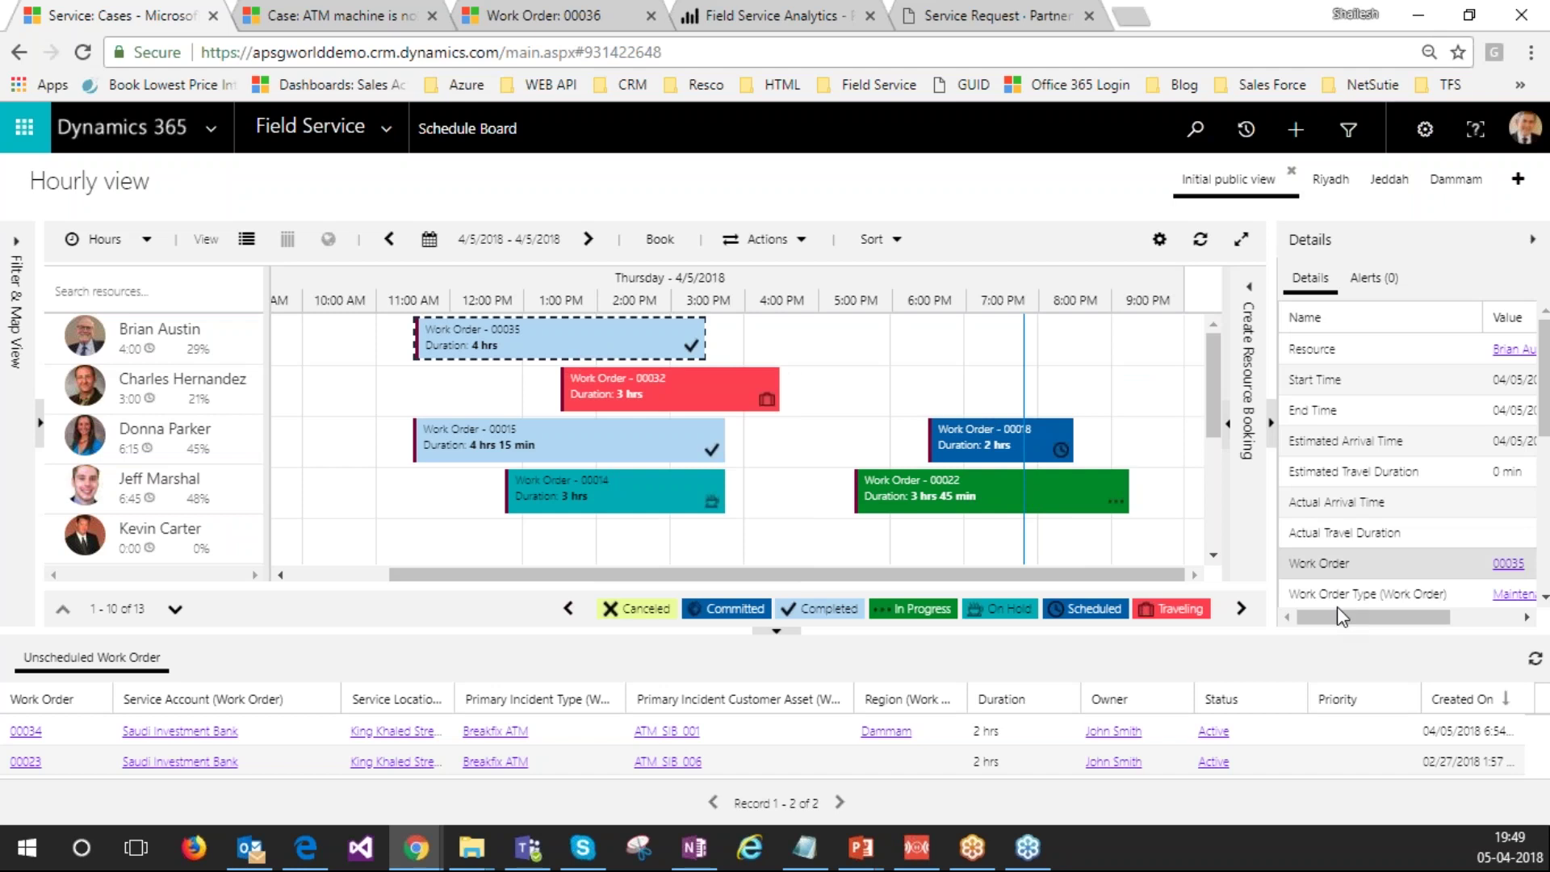
mouse_move(1338, 617)
left_mouse_down()
mouse_move(1399, 621)
mouse_move(1335, 626)
left_mouse_up()
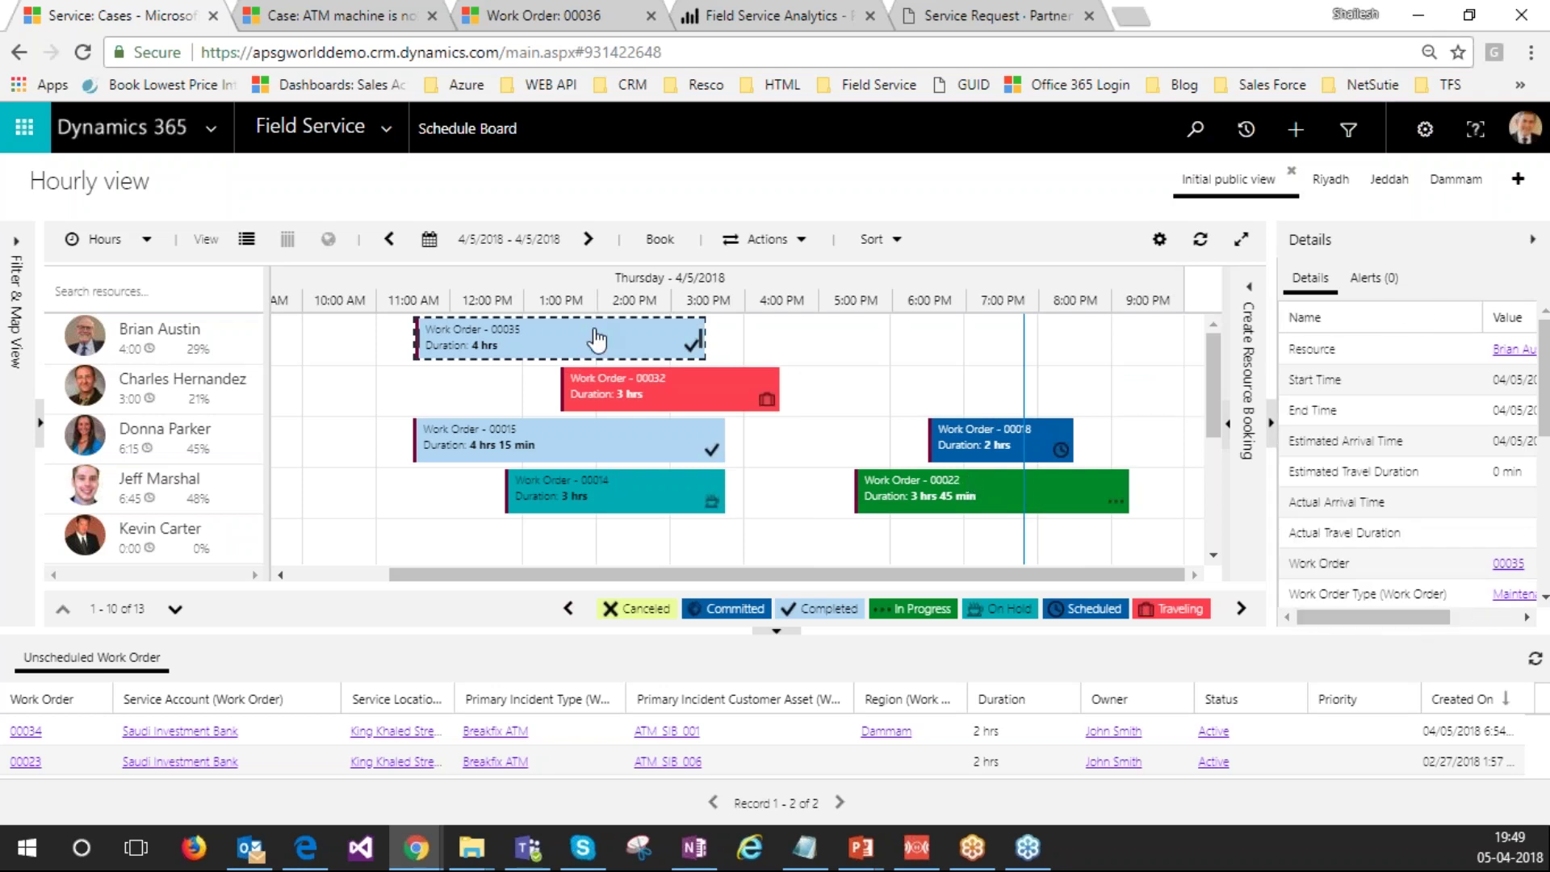
mouse_move(597, 341)
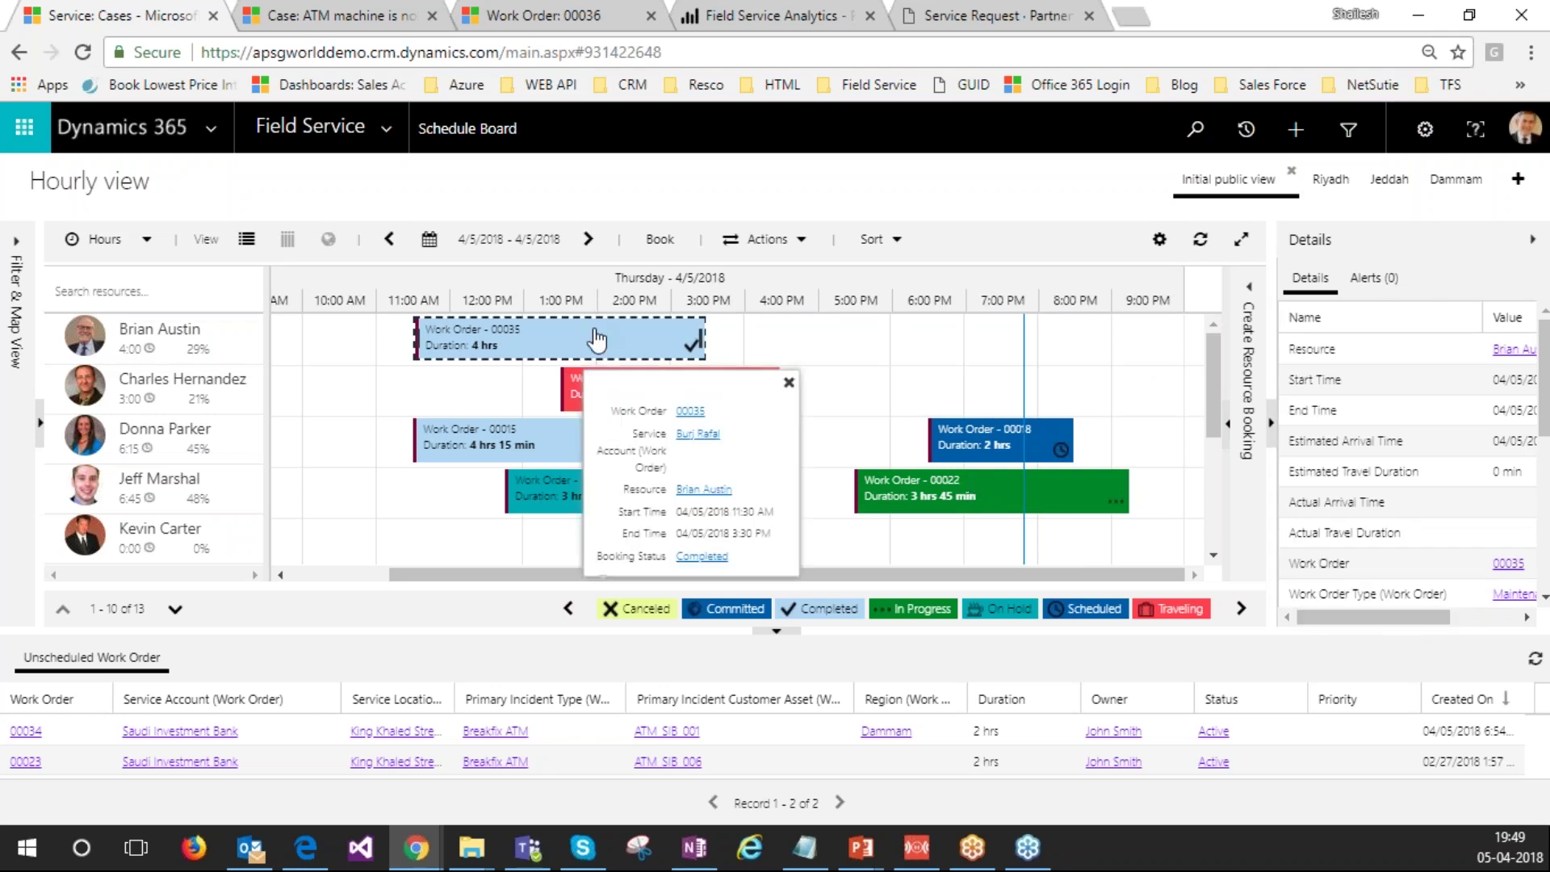
right_click(634, 343)
mouse_move(674, 347)
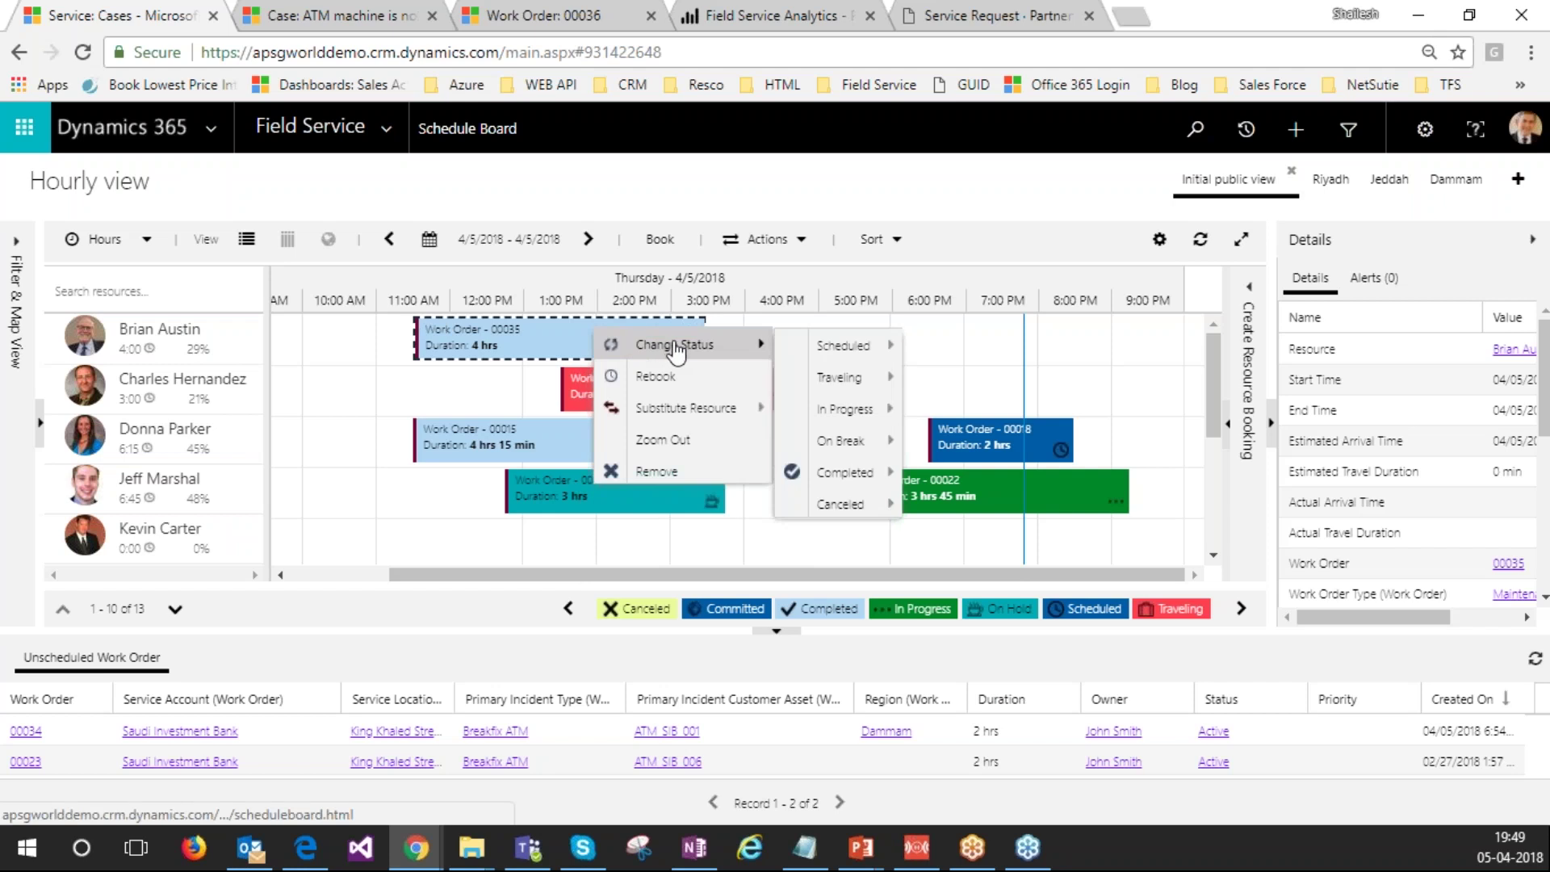
mouse_move(860, 504)
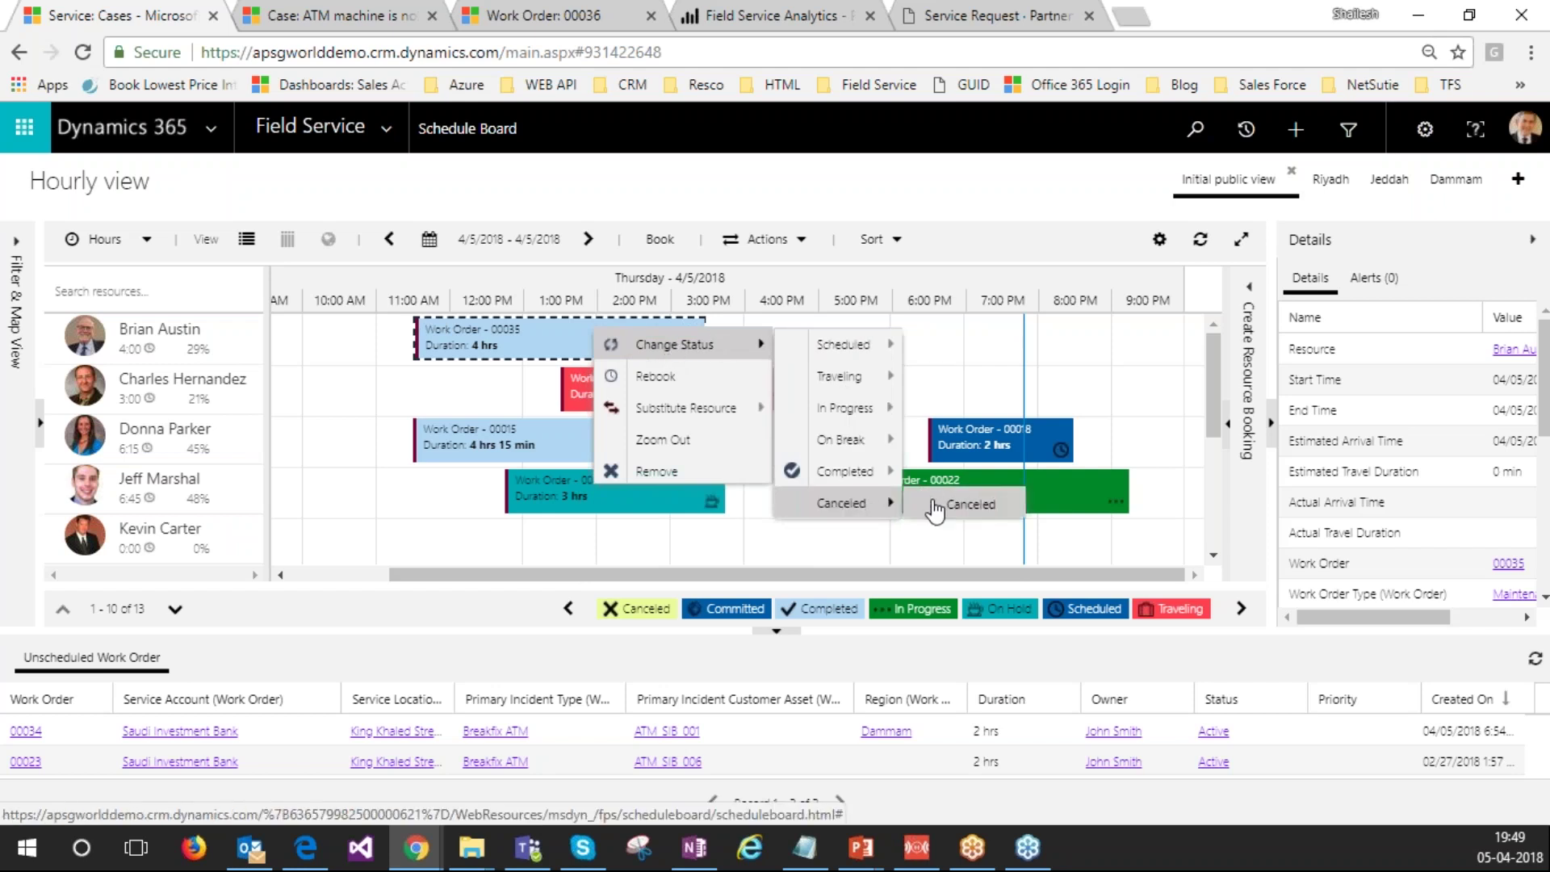
left_click(925, 501)
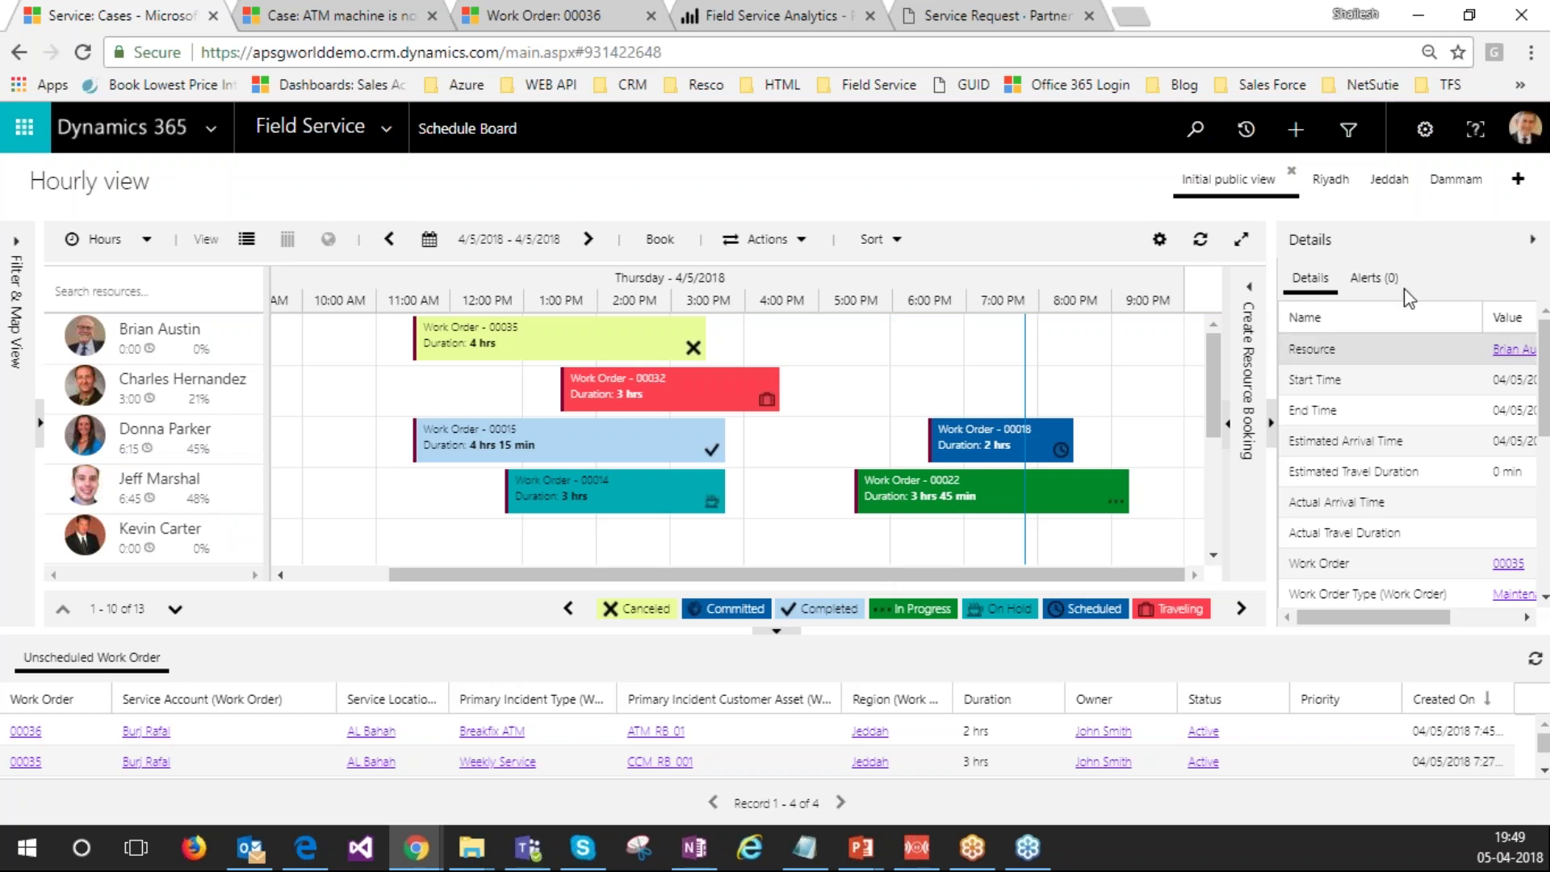
Step: Collapse the booking details and schedule the new Burj Rafal Breakfix ATM work order for the first resource at 7:00 PM
left_click(1532, 240)
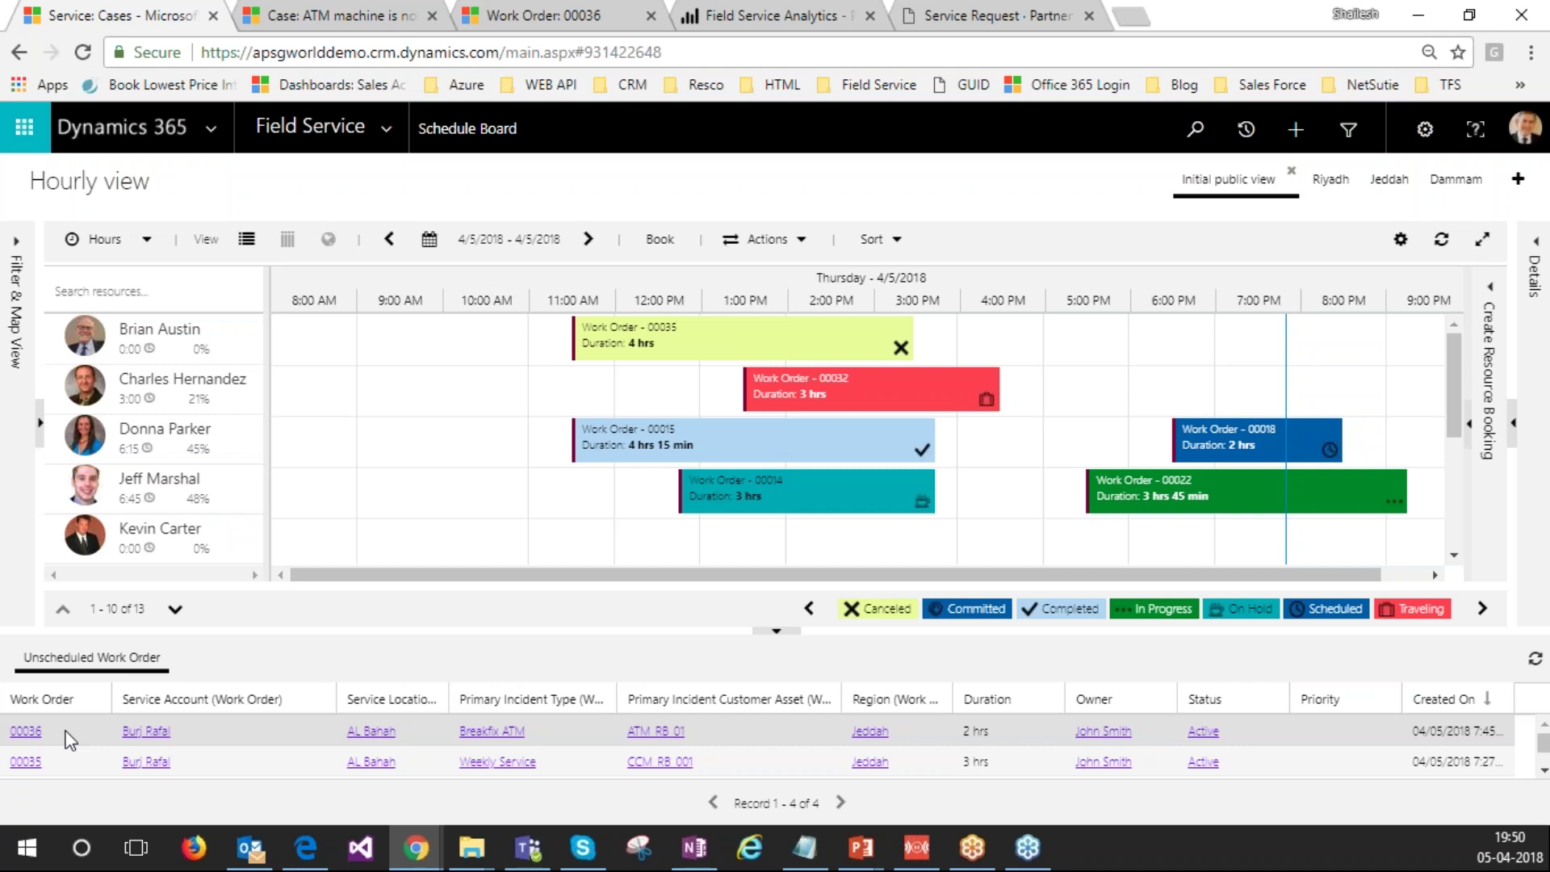
mouse_move(65, 735)
left_mouse_down()
mouse_move(785, 549)
mouse_move(1163, 339)
mouse_move(1252, 323)
mouse_move(1240, 327)
mouse_move(1439, 360)
mouse_move(1397, 342)
left_mouse_up()
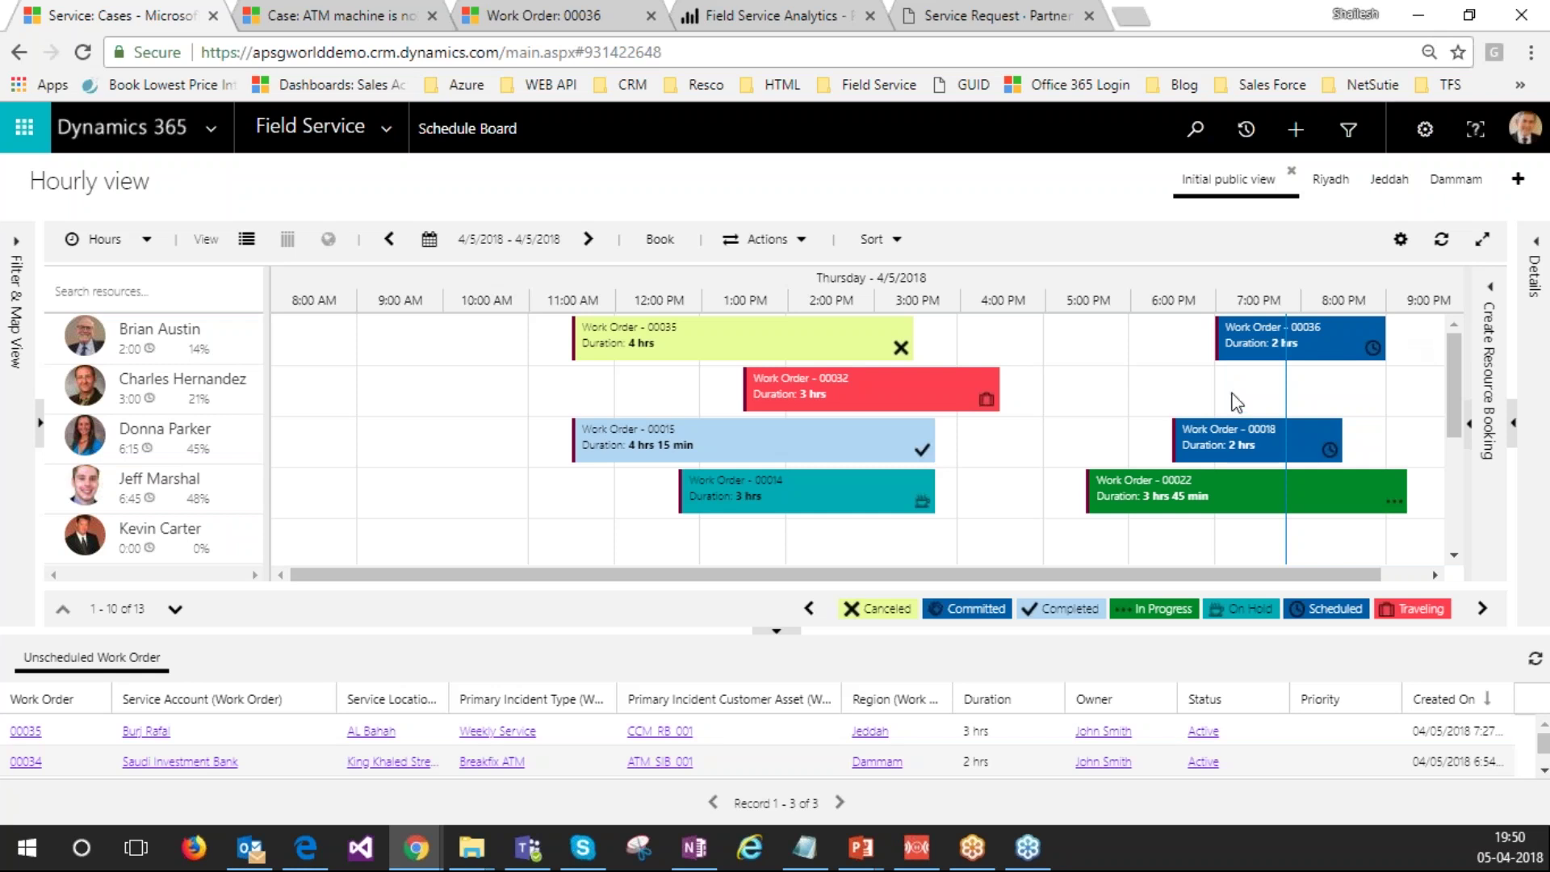
mouse_move(157, 352)
left_click_drag(1322, 575, 1363, 580)
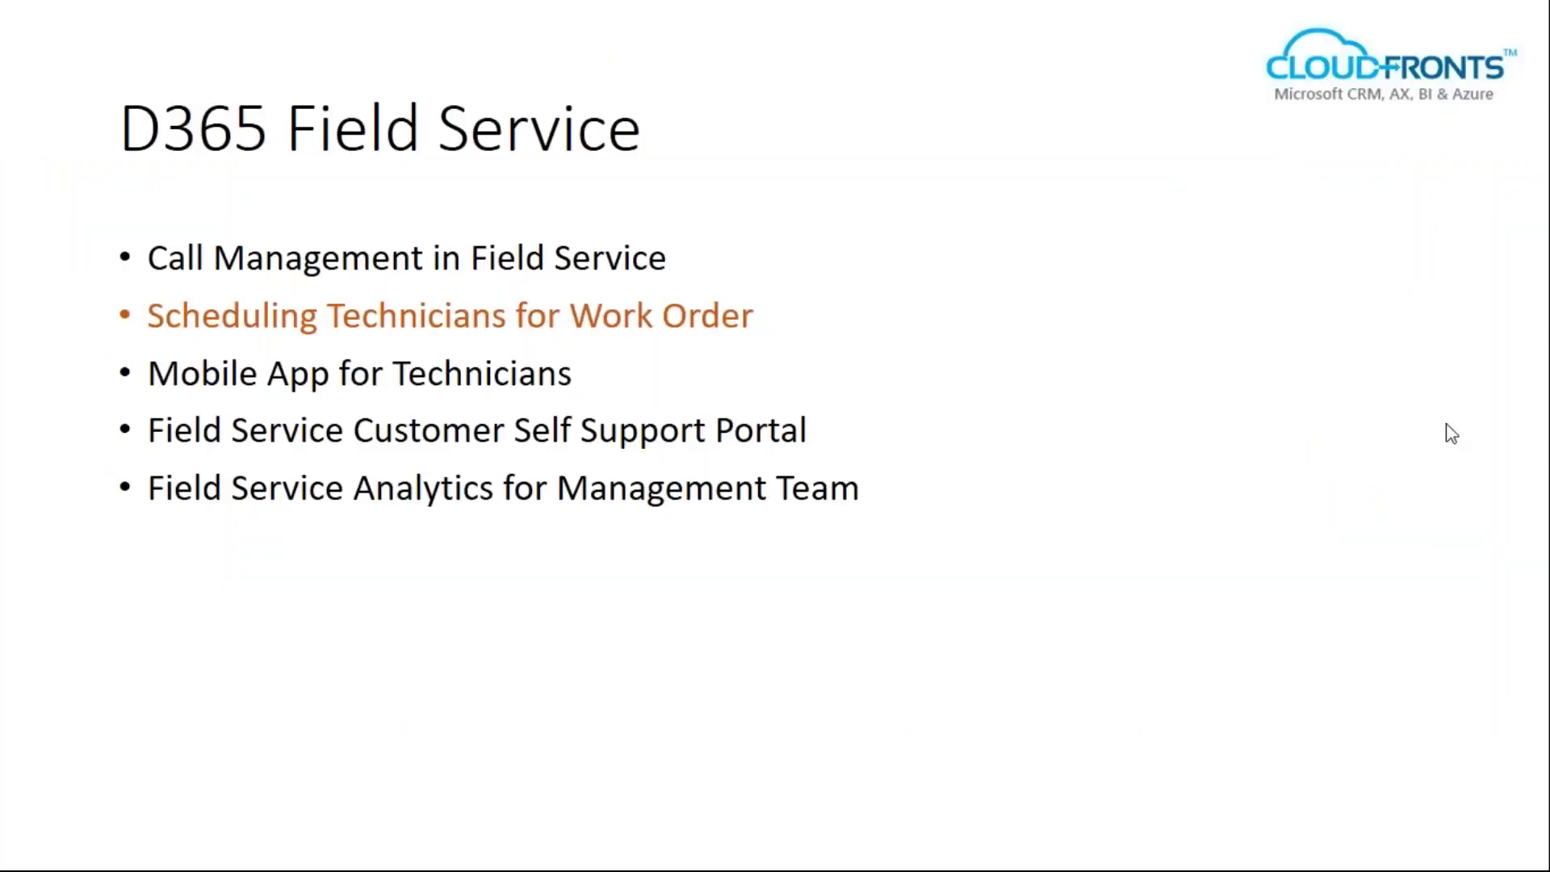
Step: Switch to the mirrored phone's Field Service app and open the newly scheduled Burj Rafal work order
left_click(1220, 323)
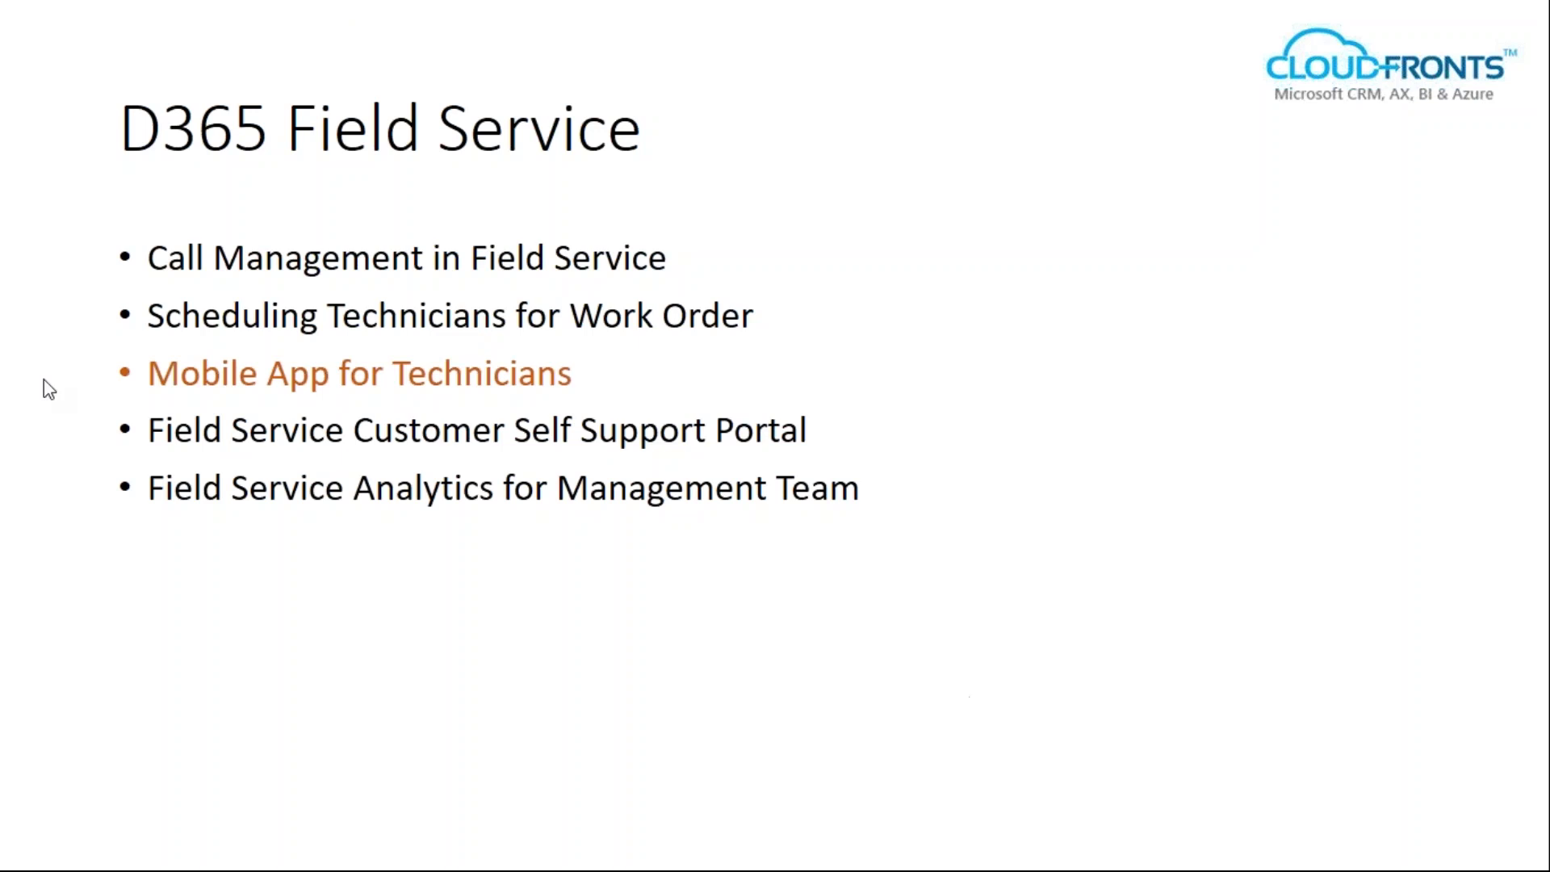
left_click_drag(1549, 8, 948, 40)
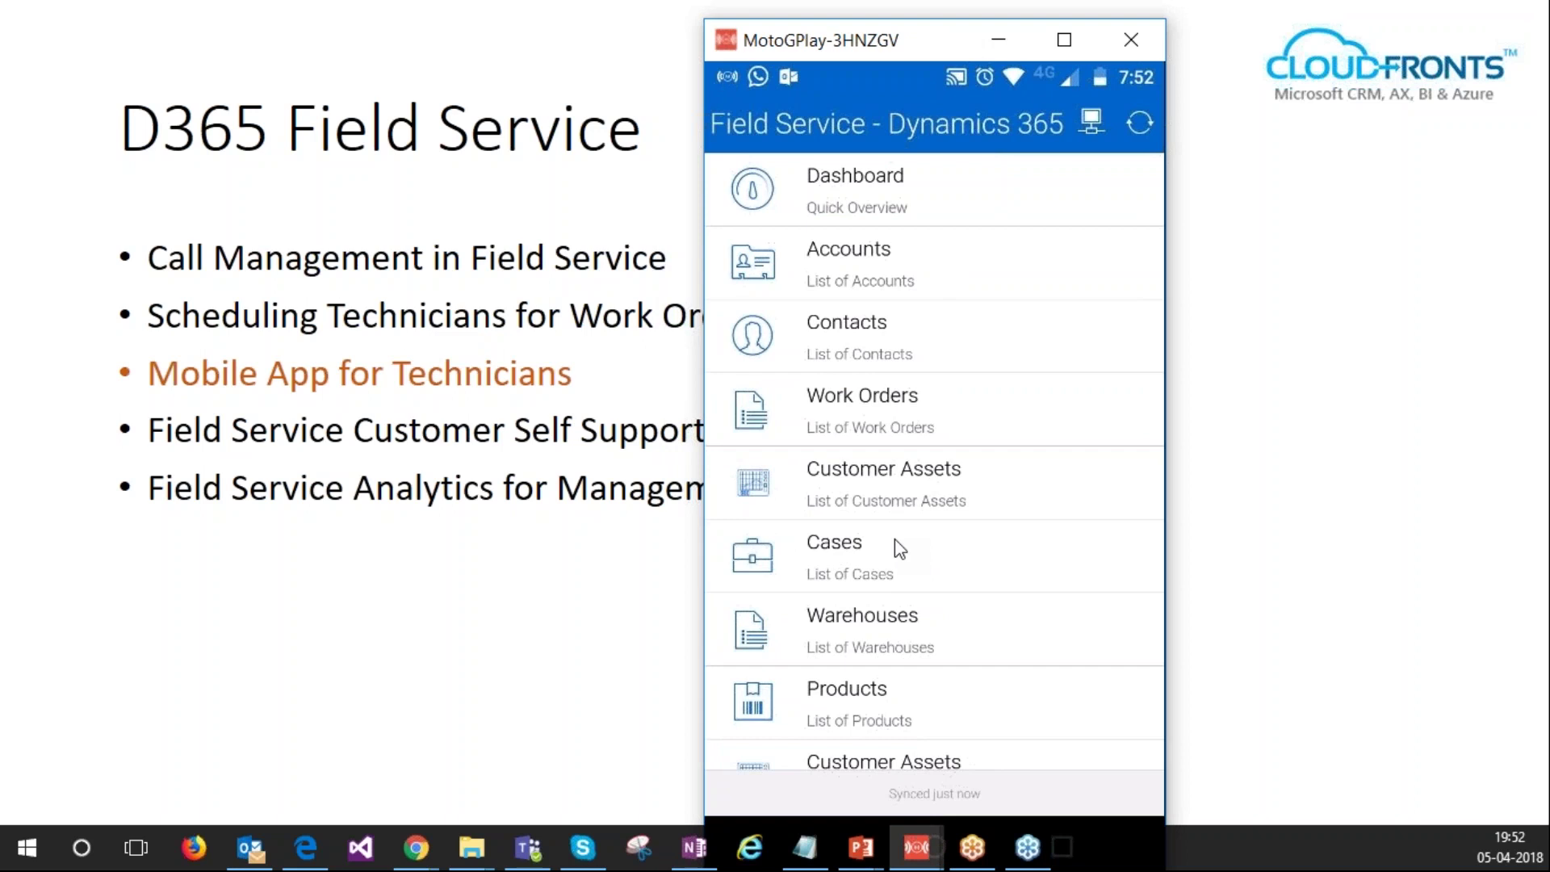
left_click(864, 410)
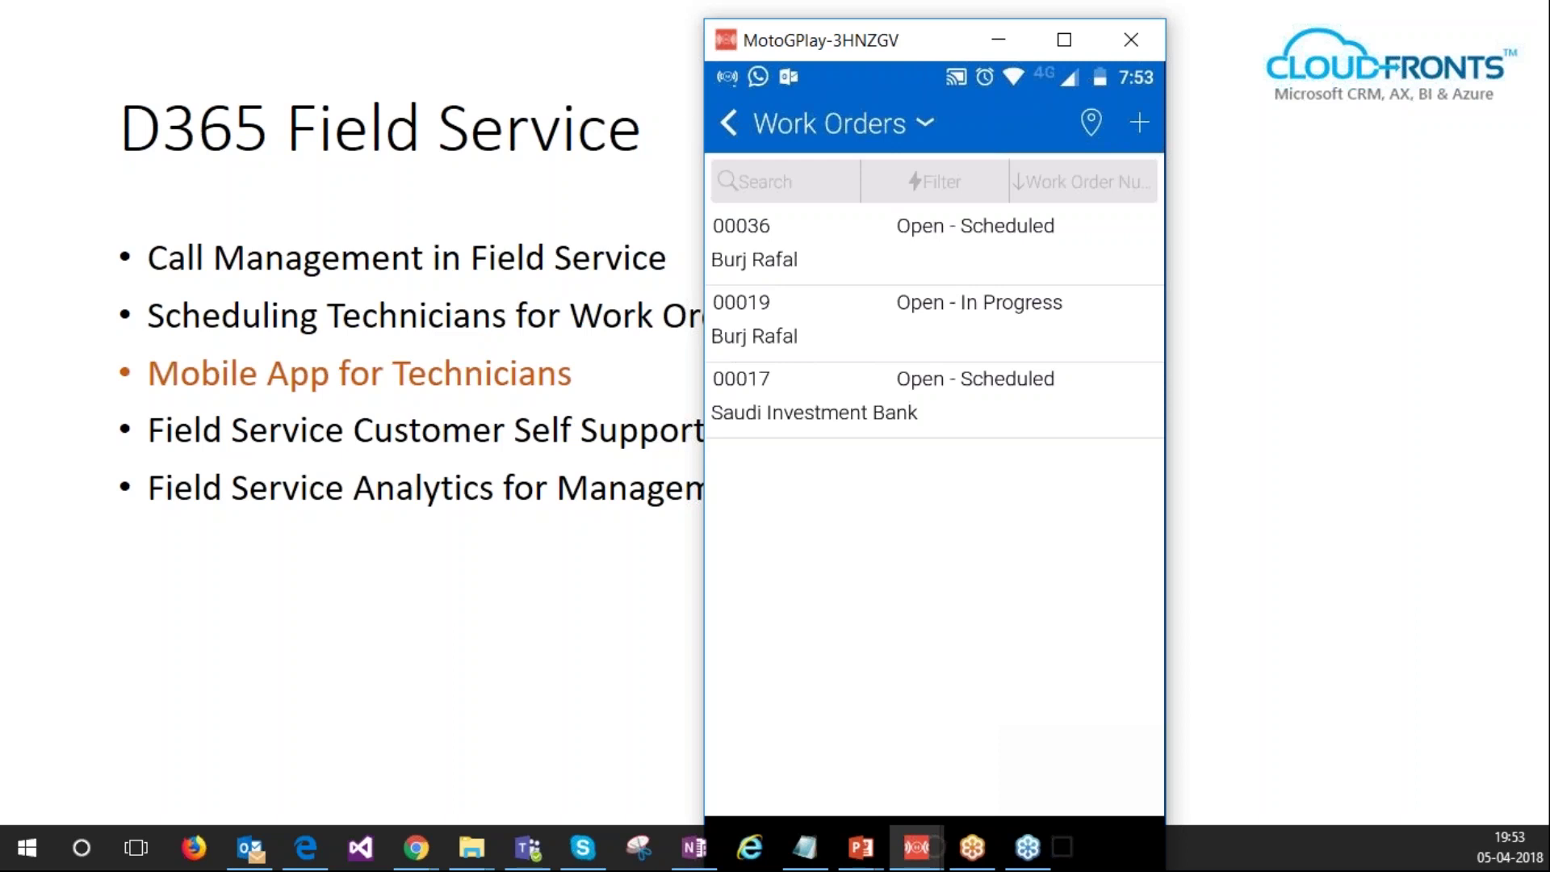
left_click(934, 247)
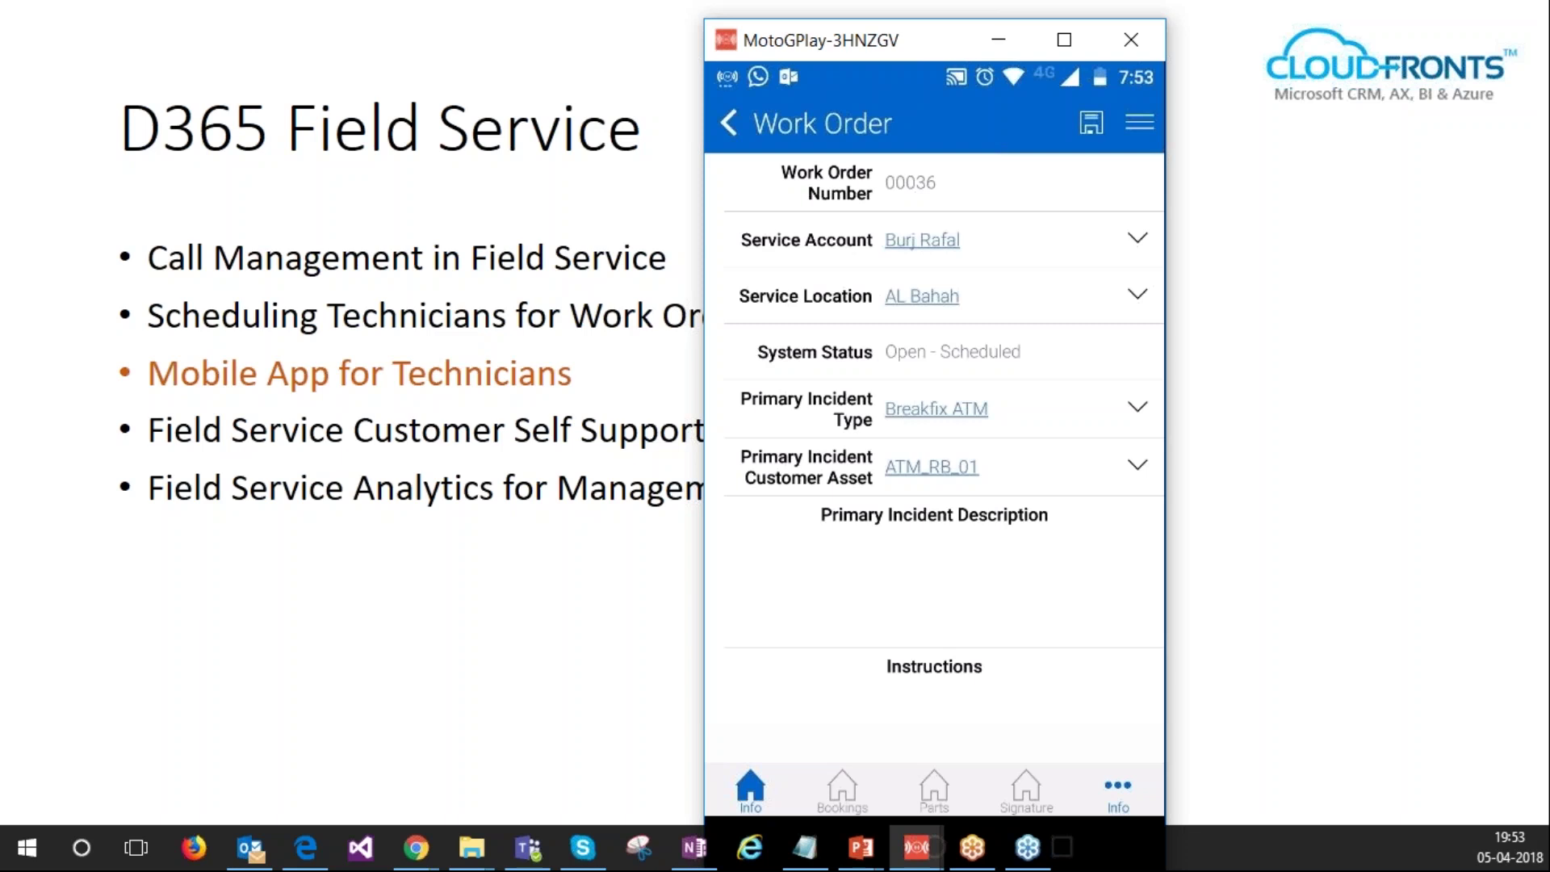
Step: Examine the work order's incident details, instructions, currency, type, address and region in the mobile app
scroll(934, 412, "down", 1)
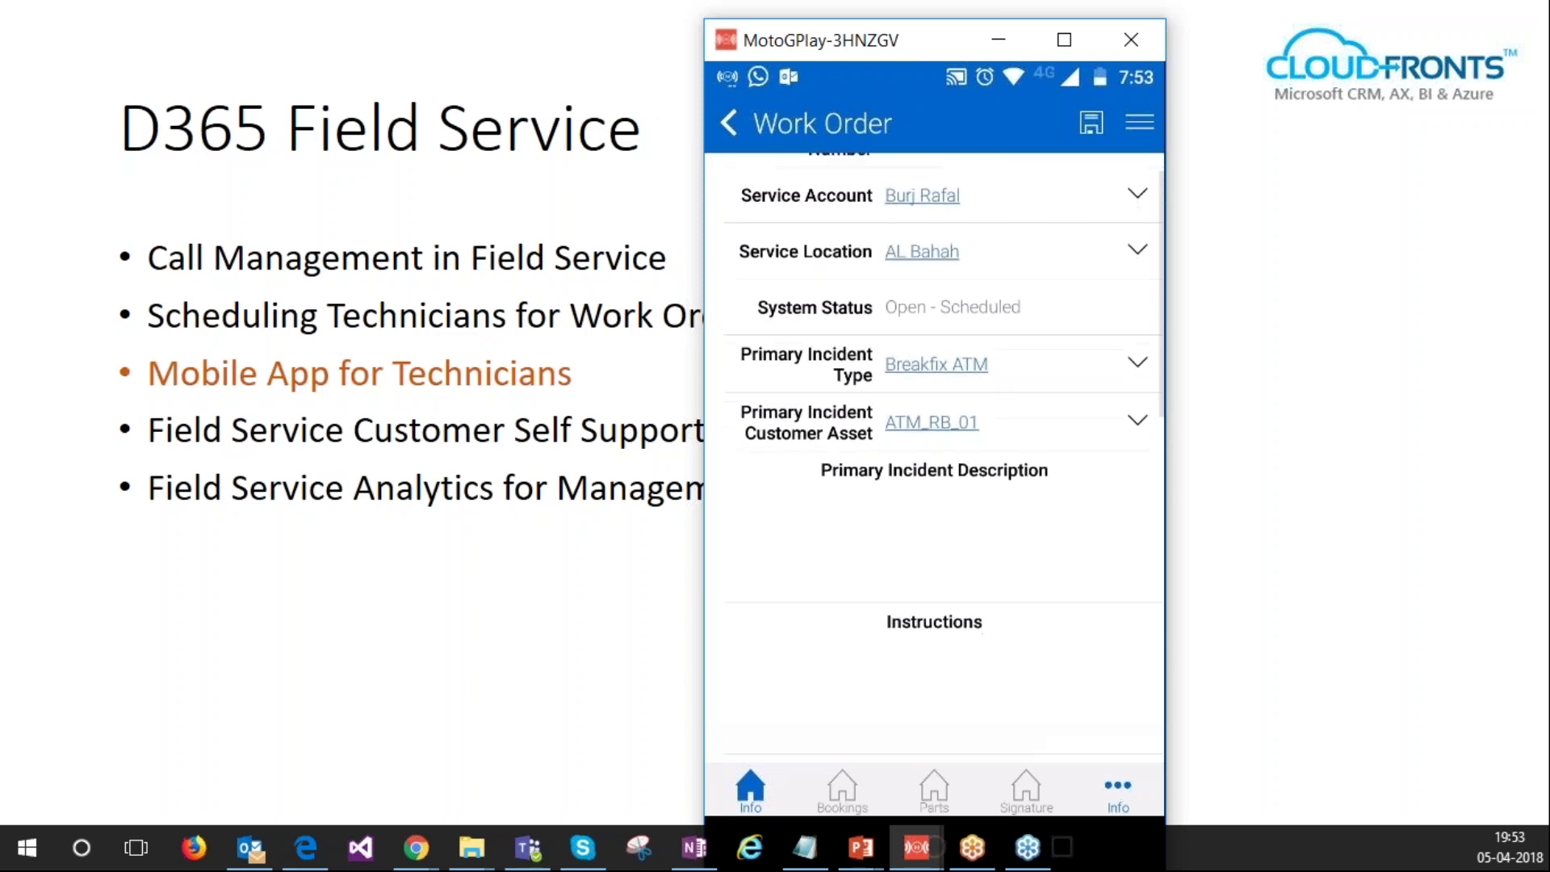
scroll(934, 452, "down", 2)
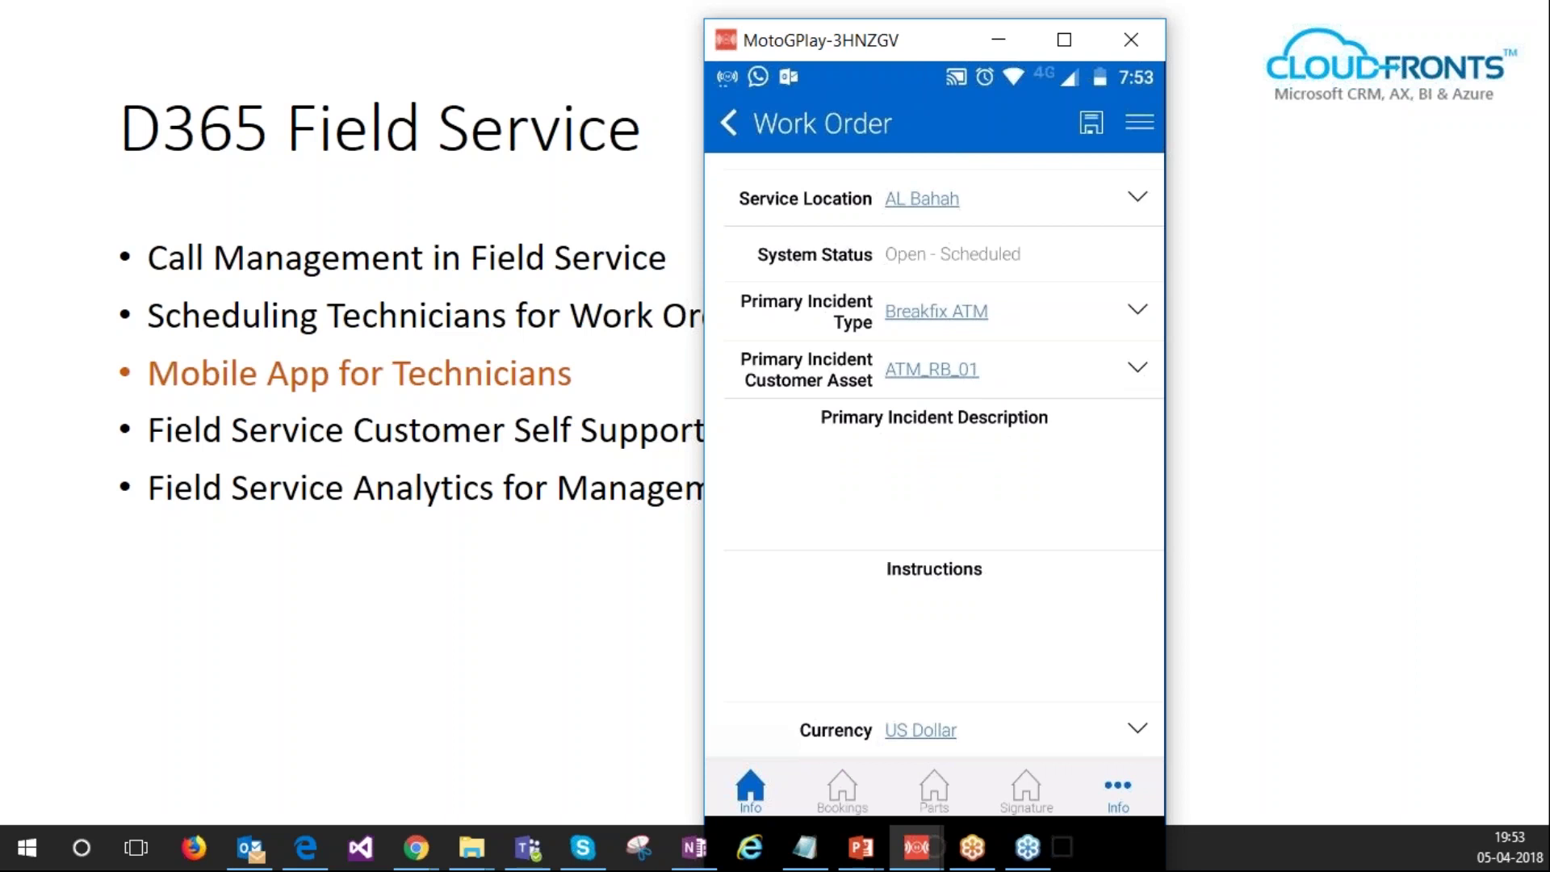
scroll(935, 459, "down", 5)
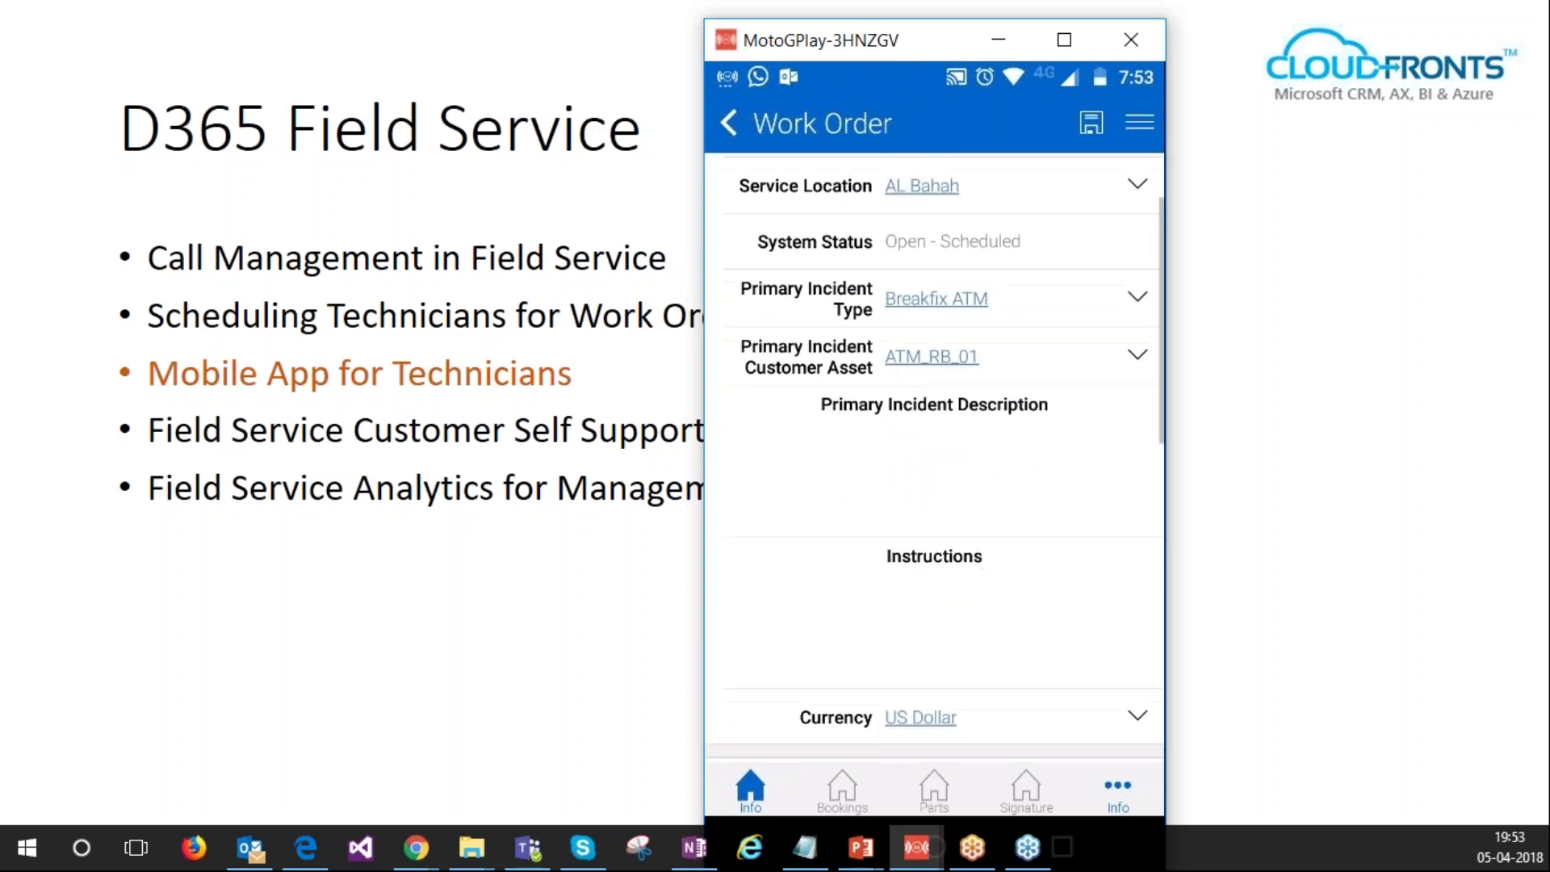
scroll(934, 453, "down", 7)
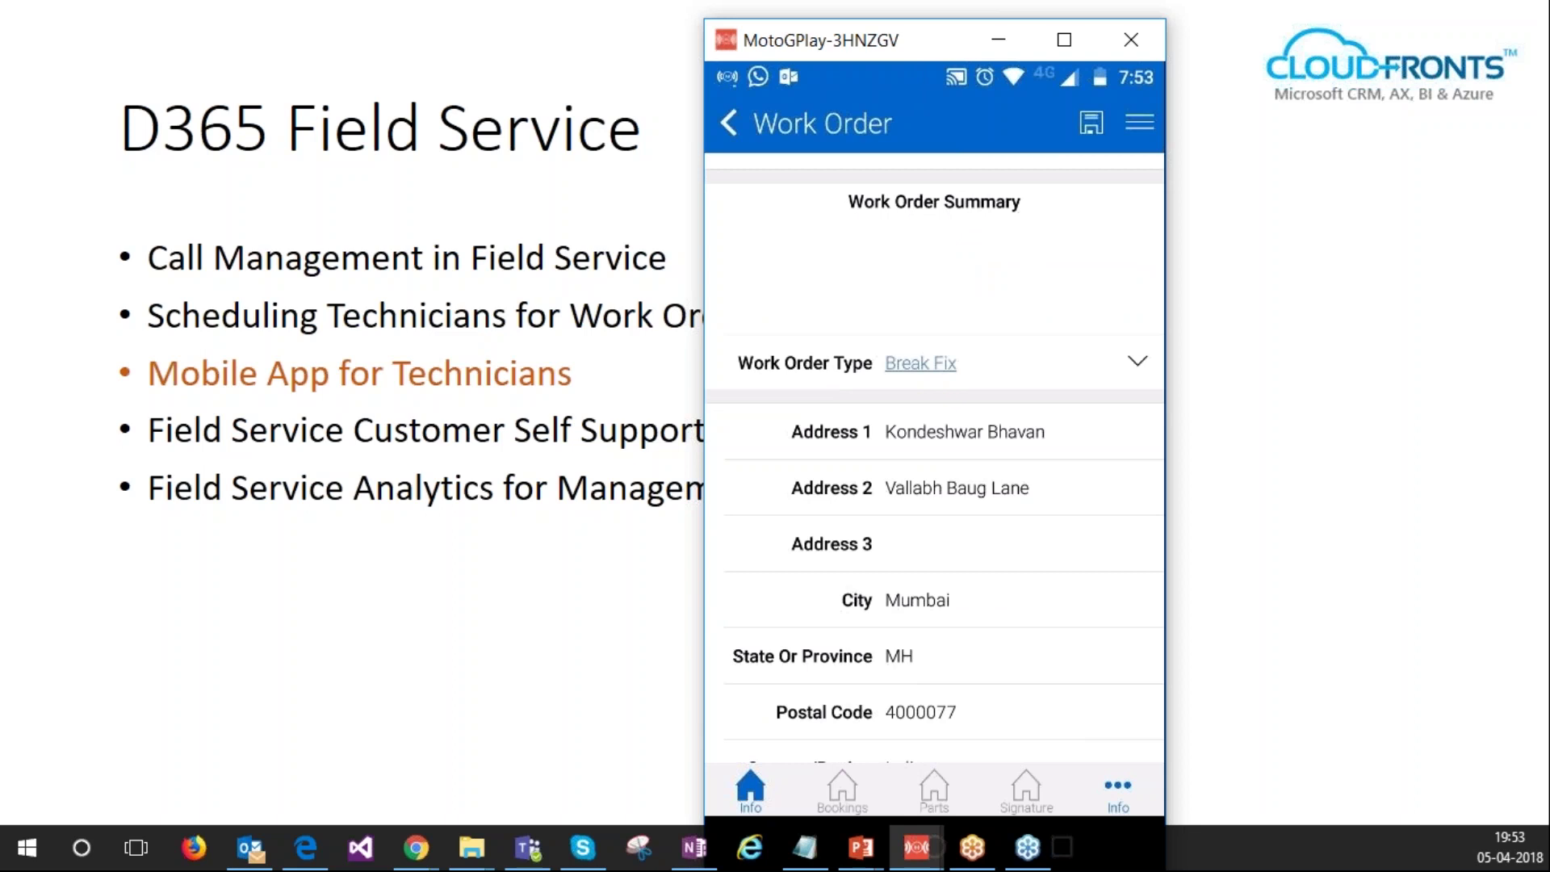
scroll(934, 453, "down", 3)
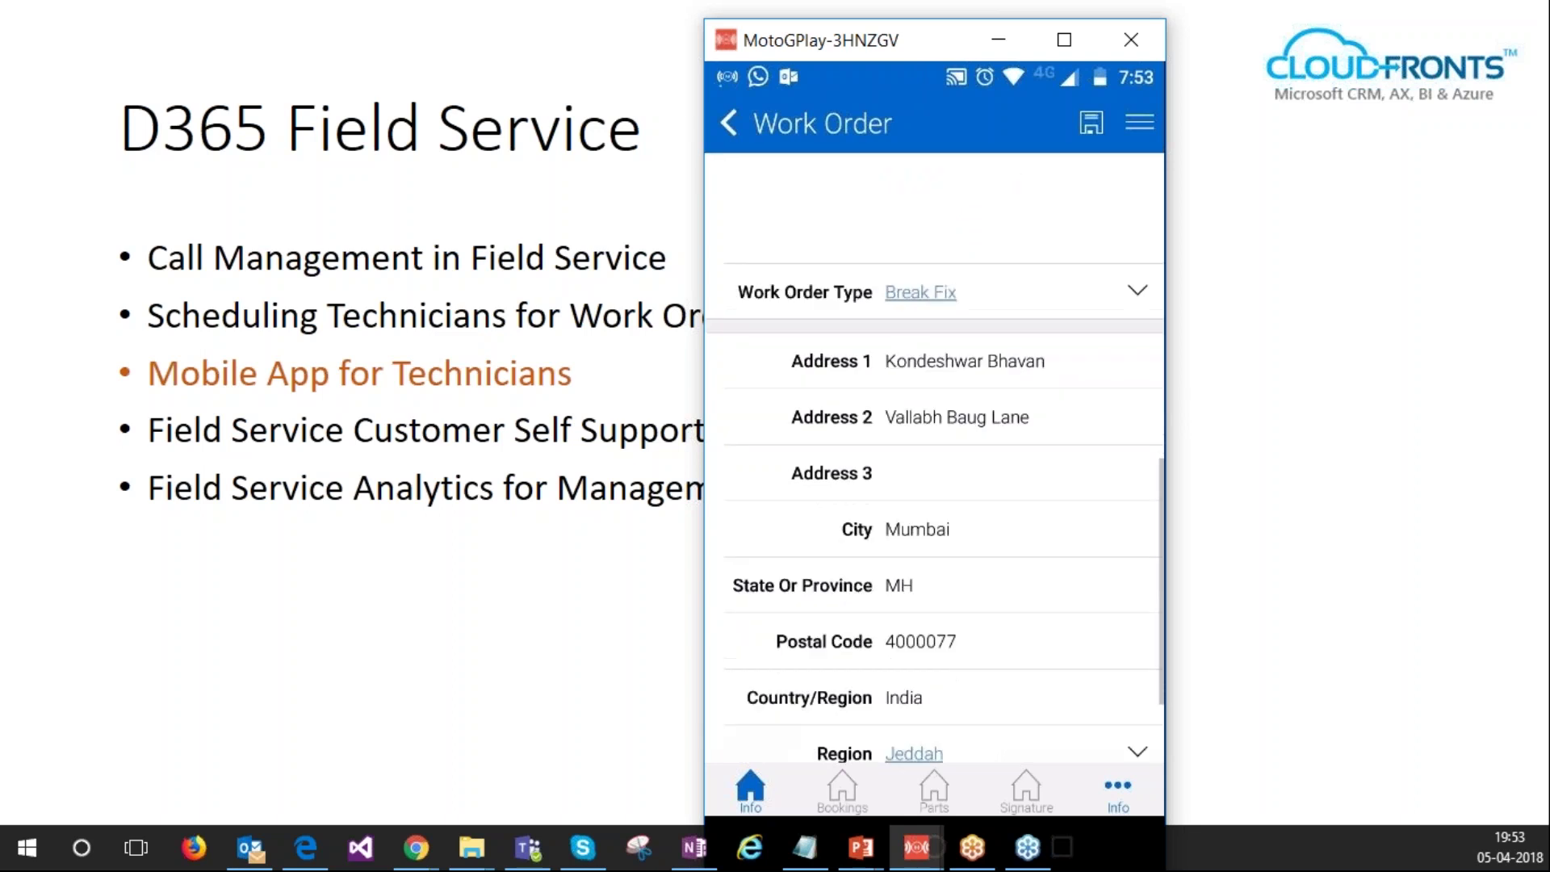
scroll(934, 453, "down", 2)
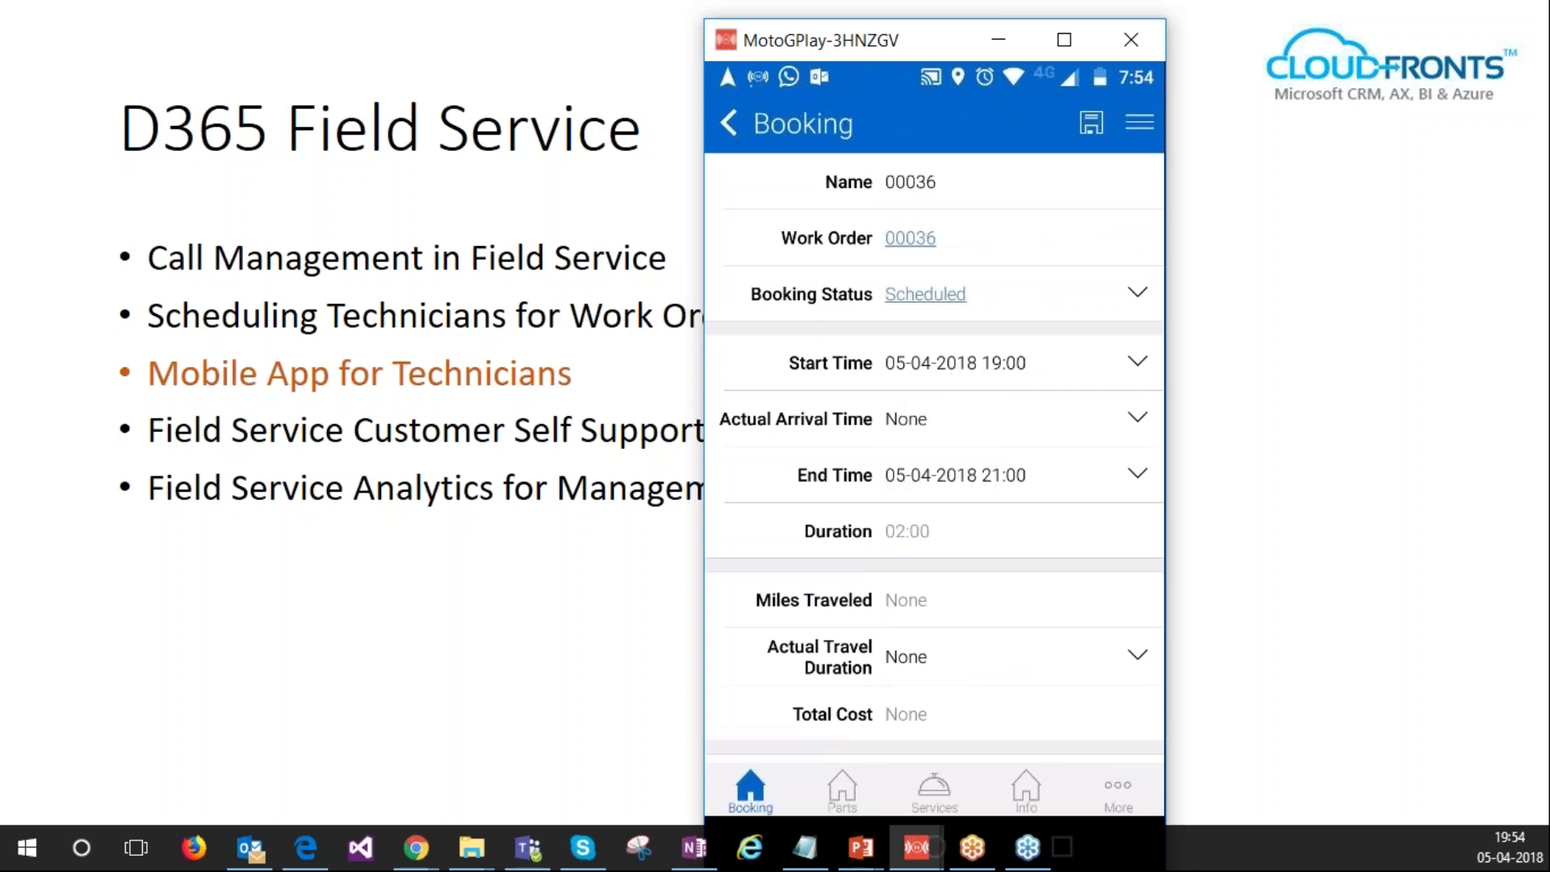
Step: Set the work order booking's status to Traveling and save the booking
left_click(1138, 293)
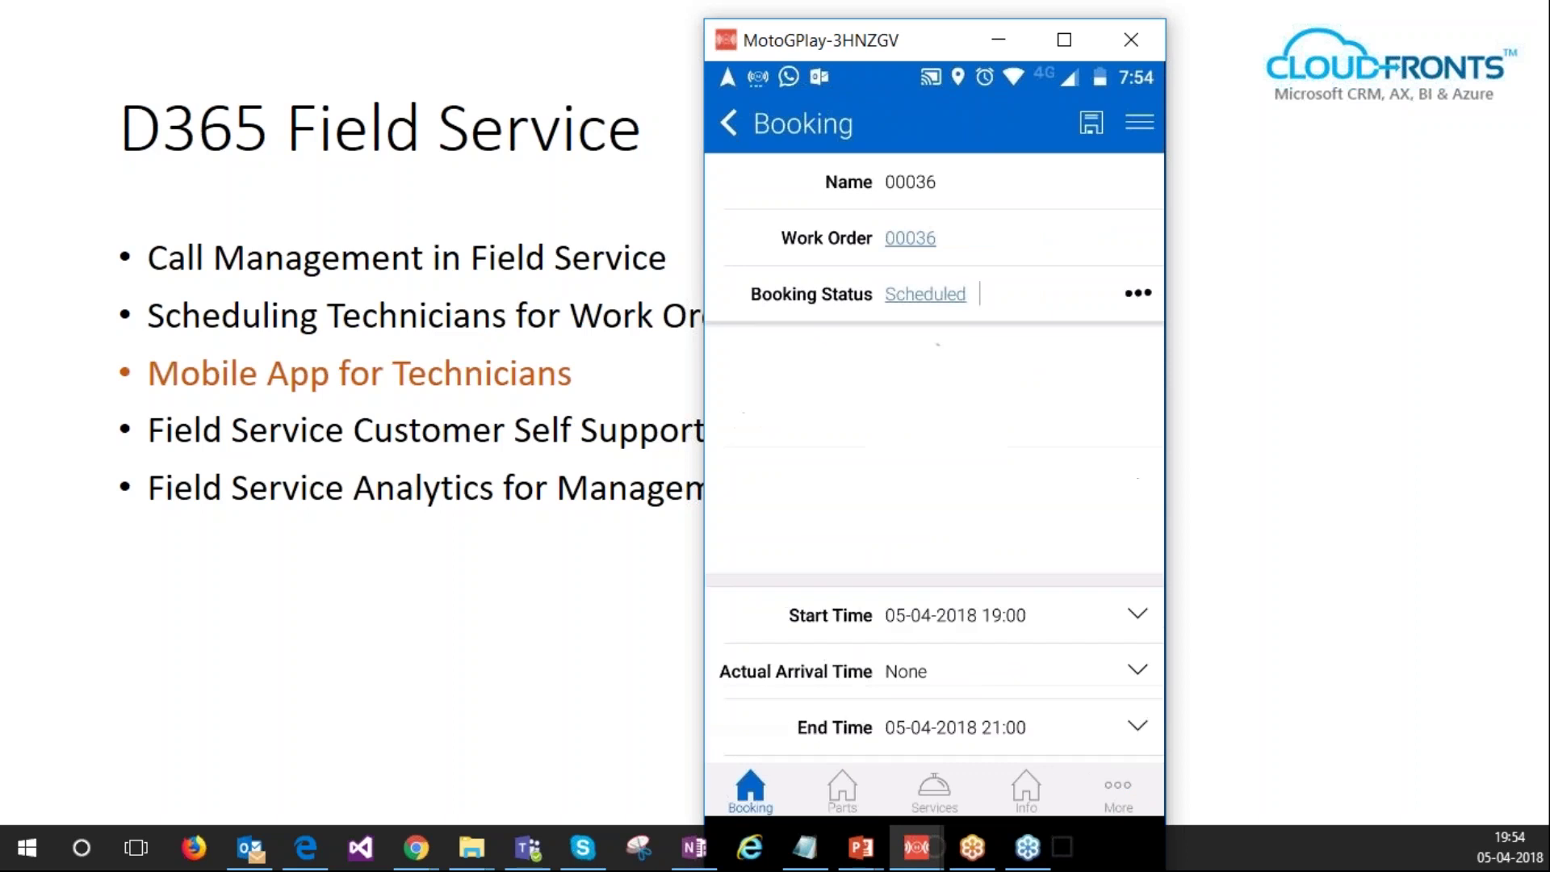
type("tr")
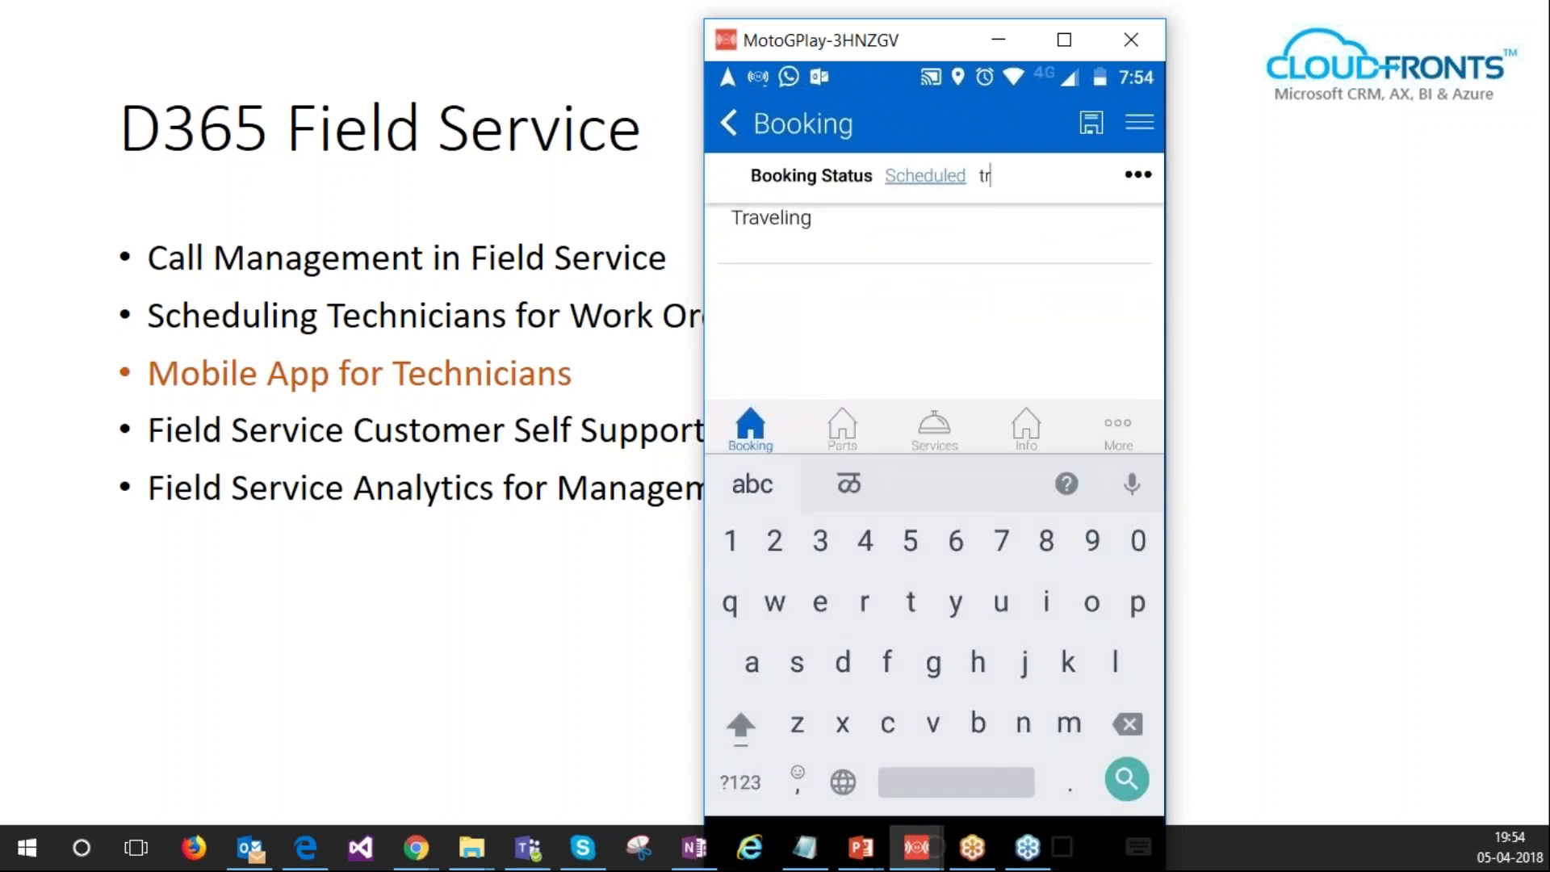
left_click(935, 233)
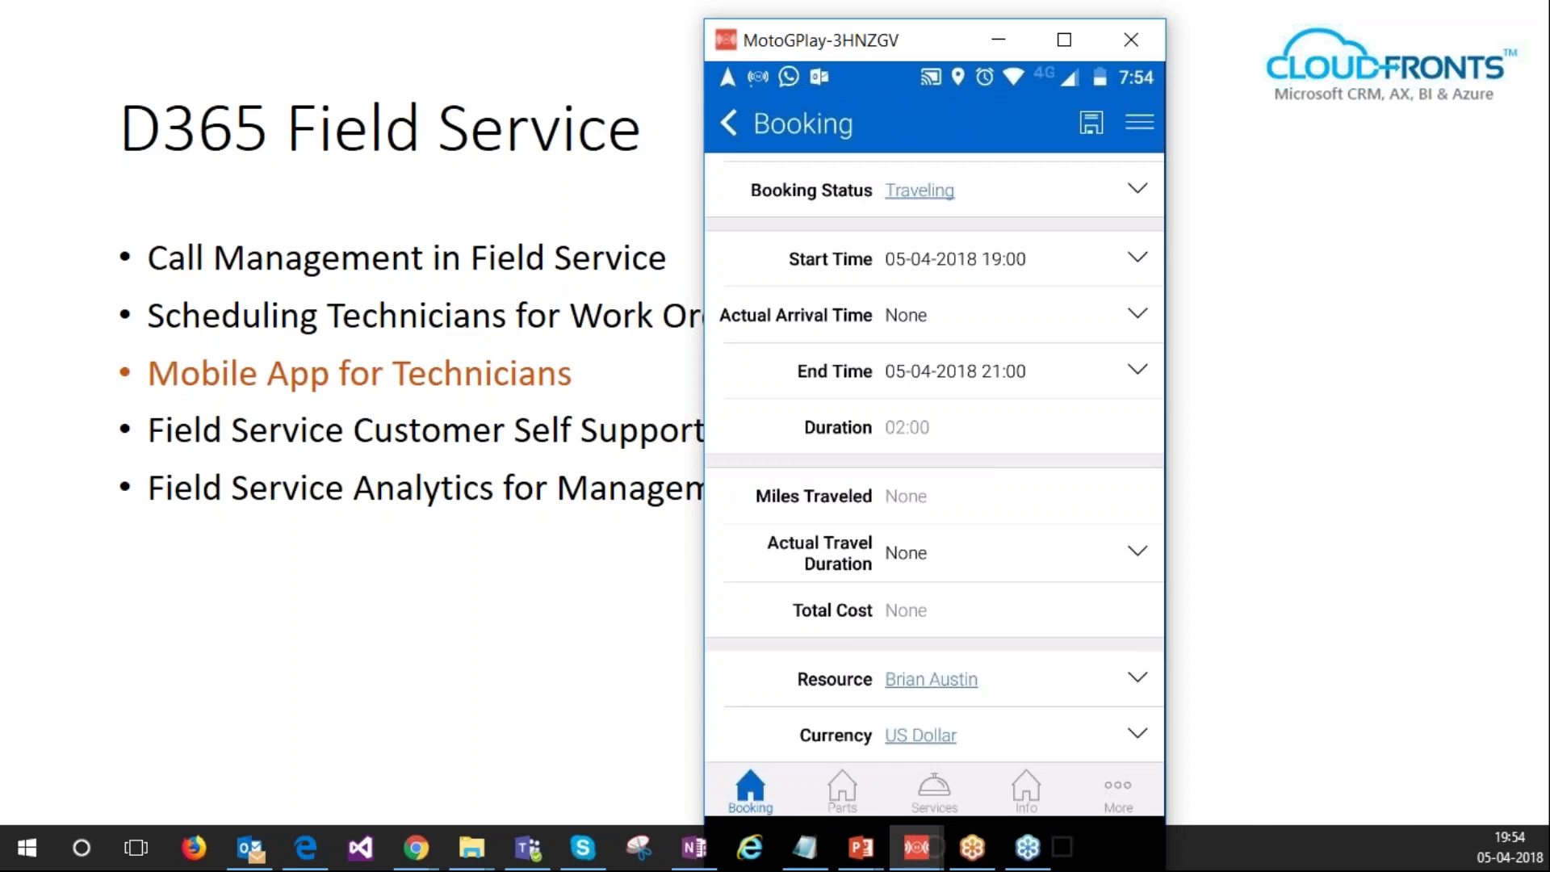
left_click(1091, 122)
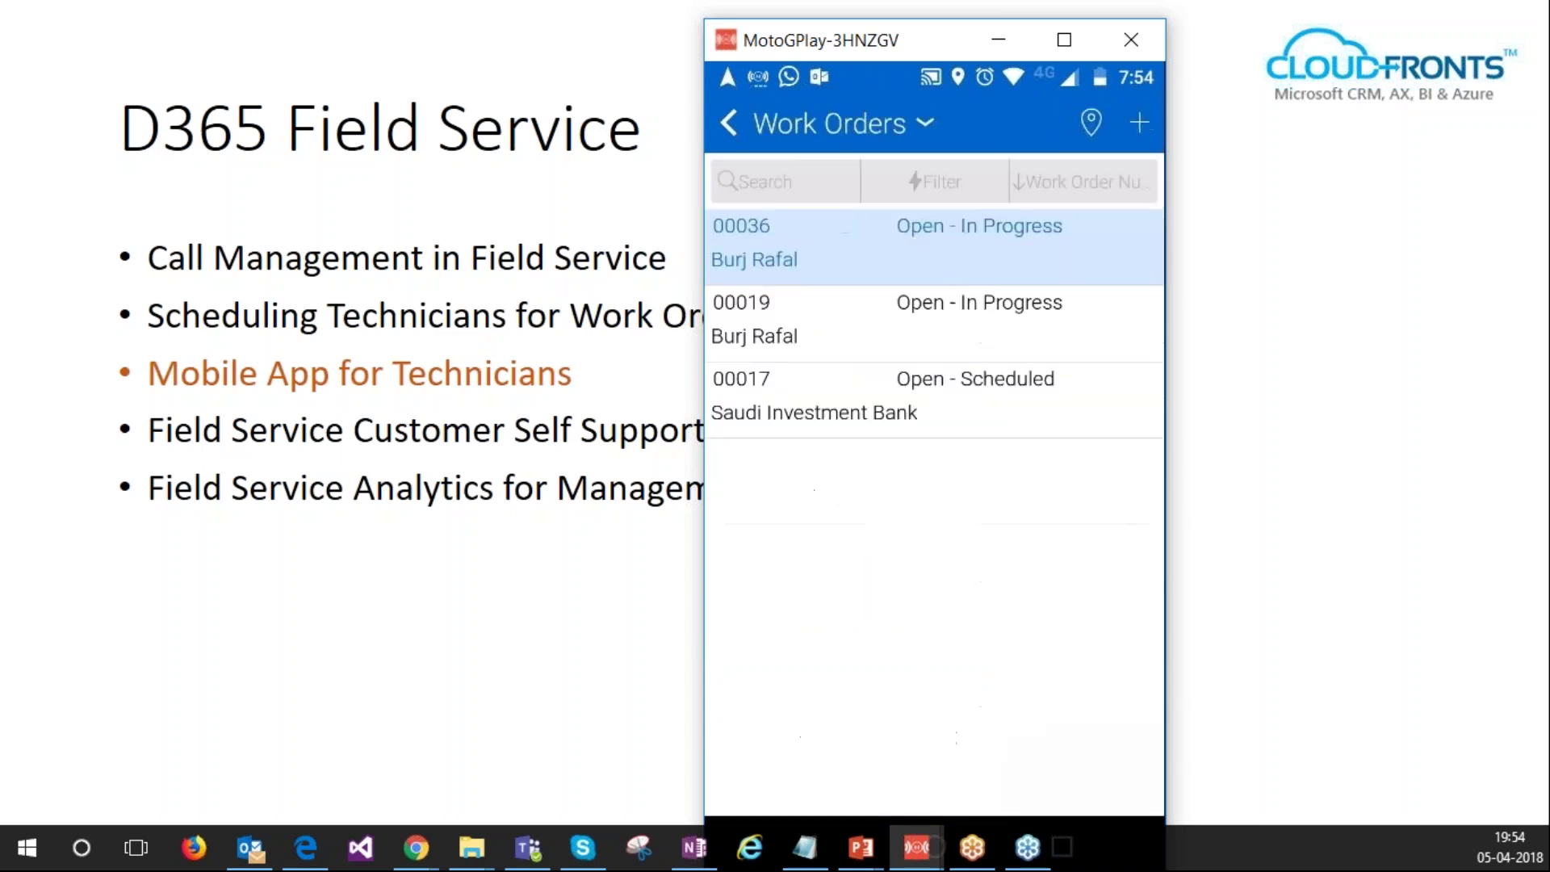
Step: Return to the schedule board in the browser and refresh it to load the technician's updated booking status
key("alt+Tab")
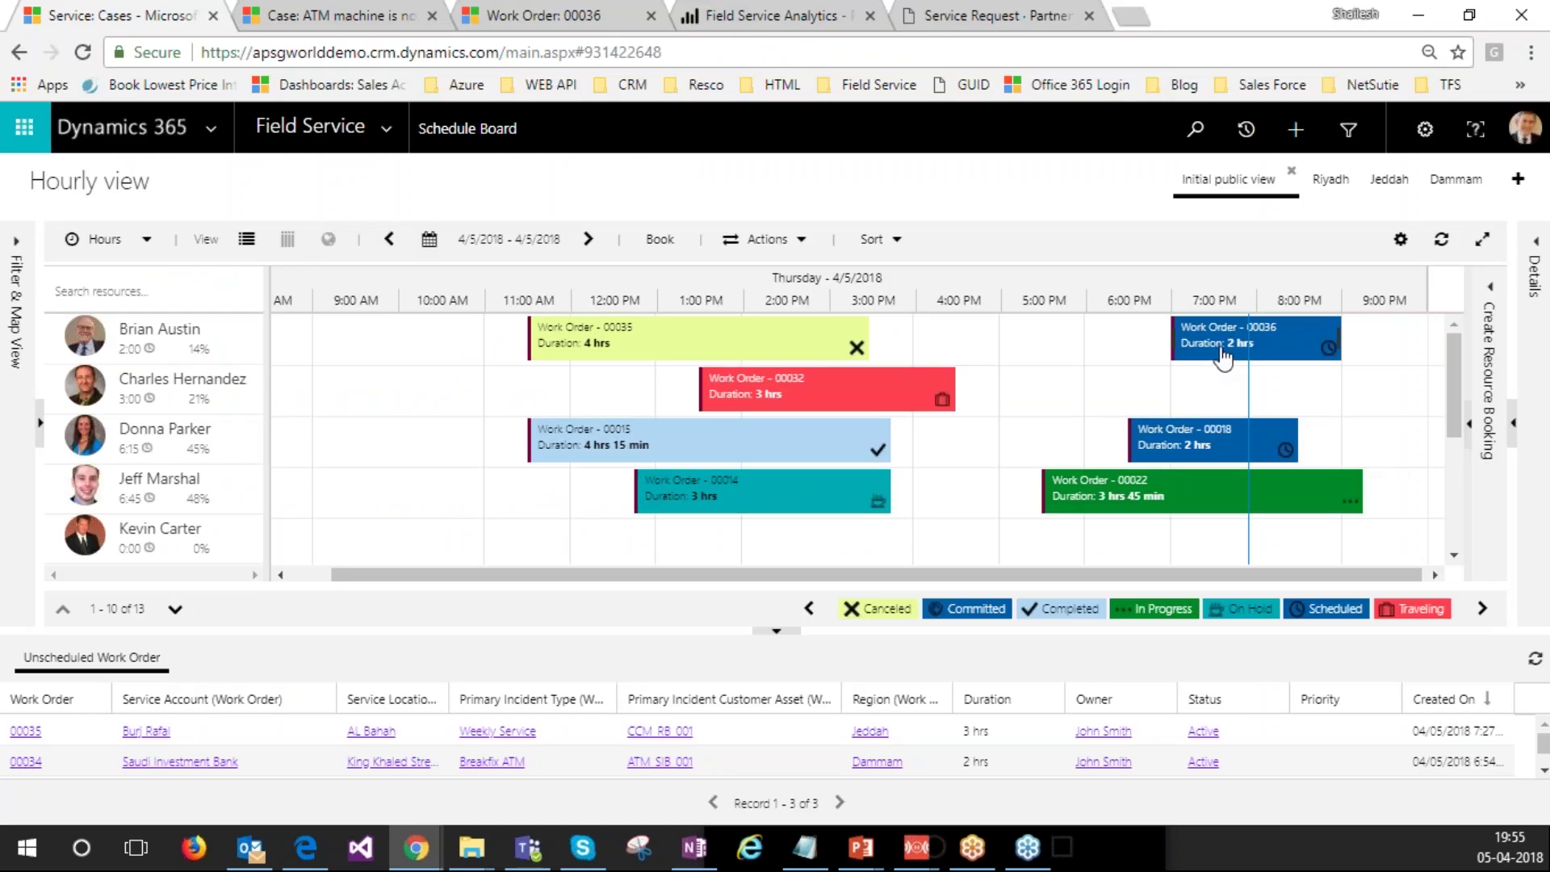
mouse_move(1293, 345)
left_click(1442, 240)
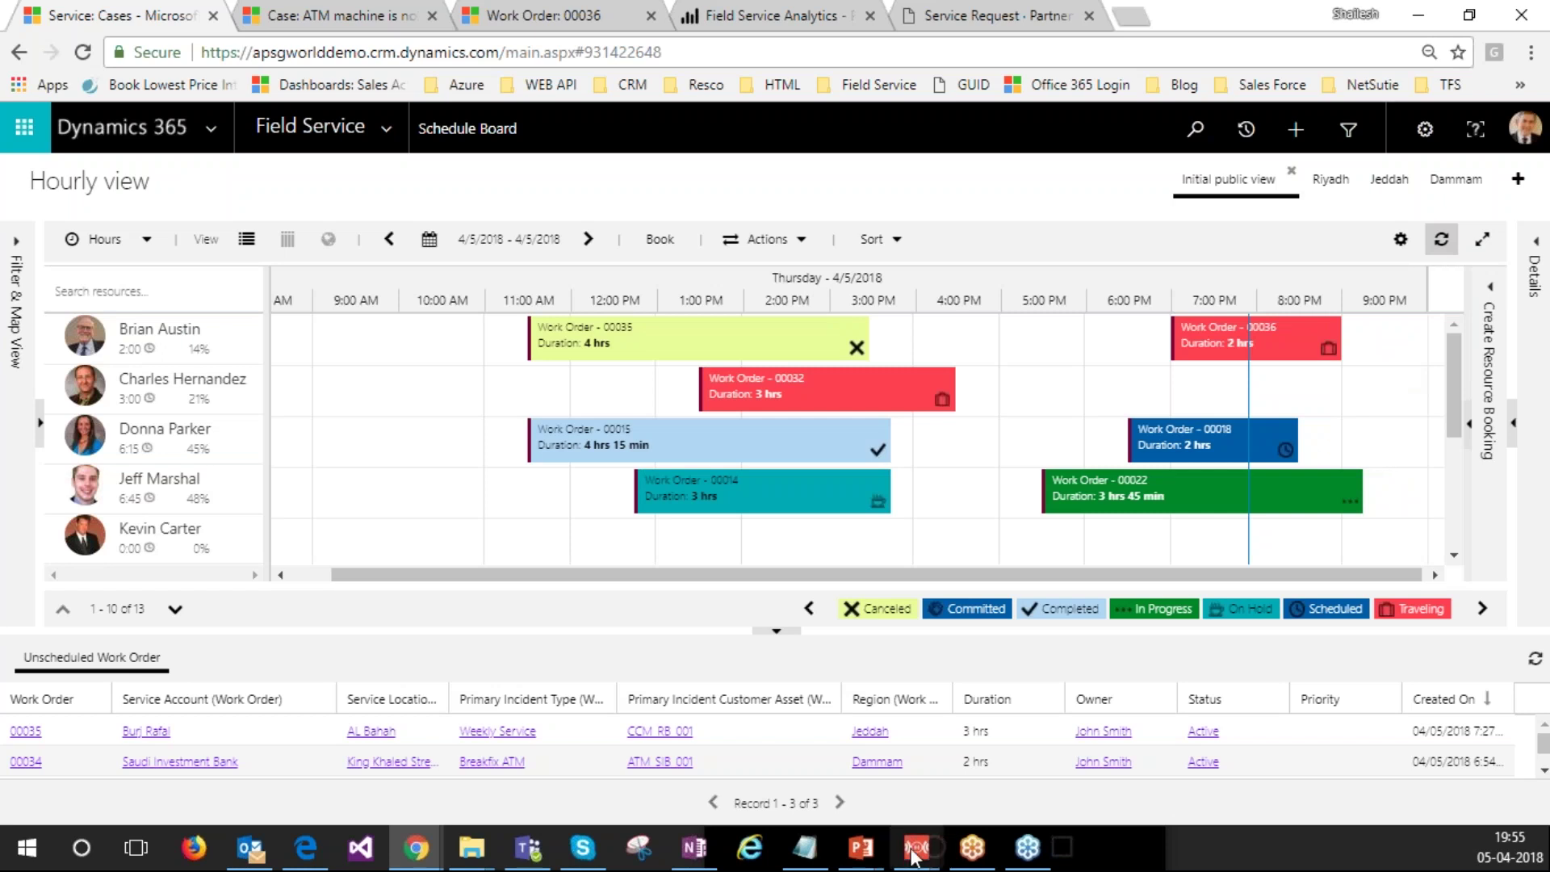
Step: Switch back to the mirrored phone, set work order 00036's booking status to In Progress and save the booking
mouse_move(908, 859)
left_click(978, 752)
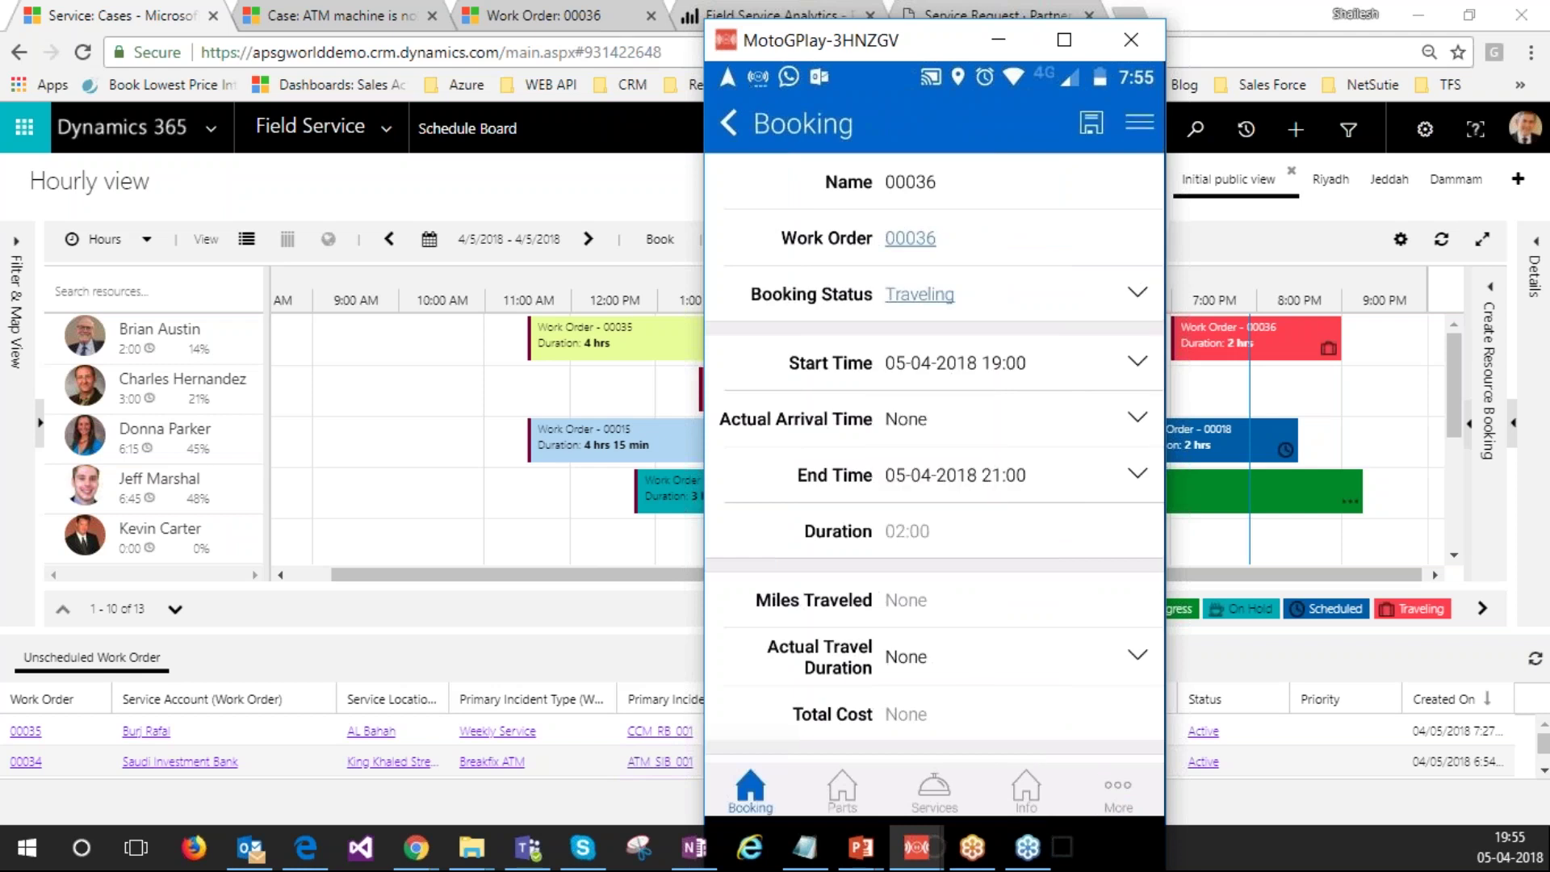
left_click(1138, 293)
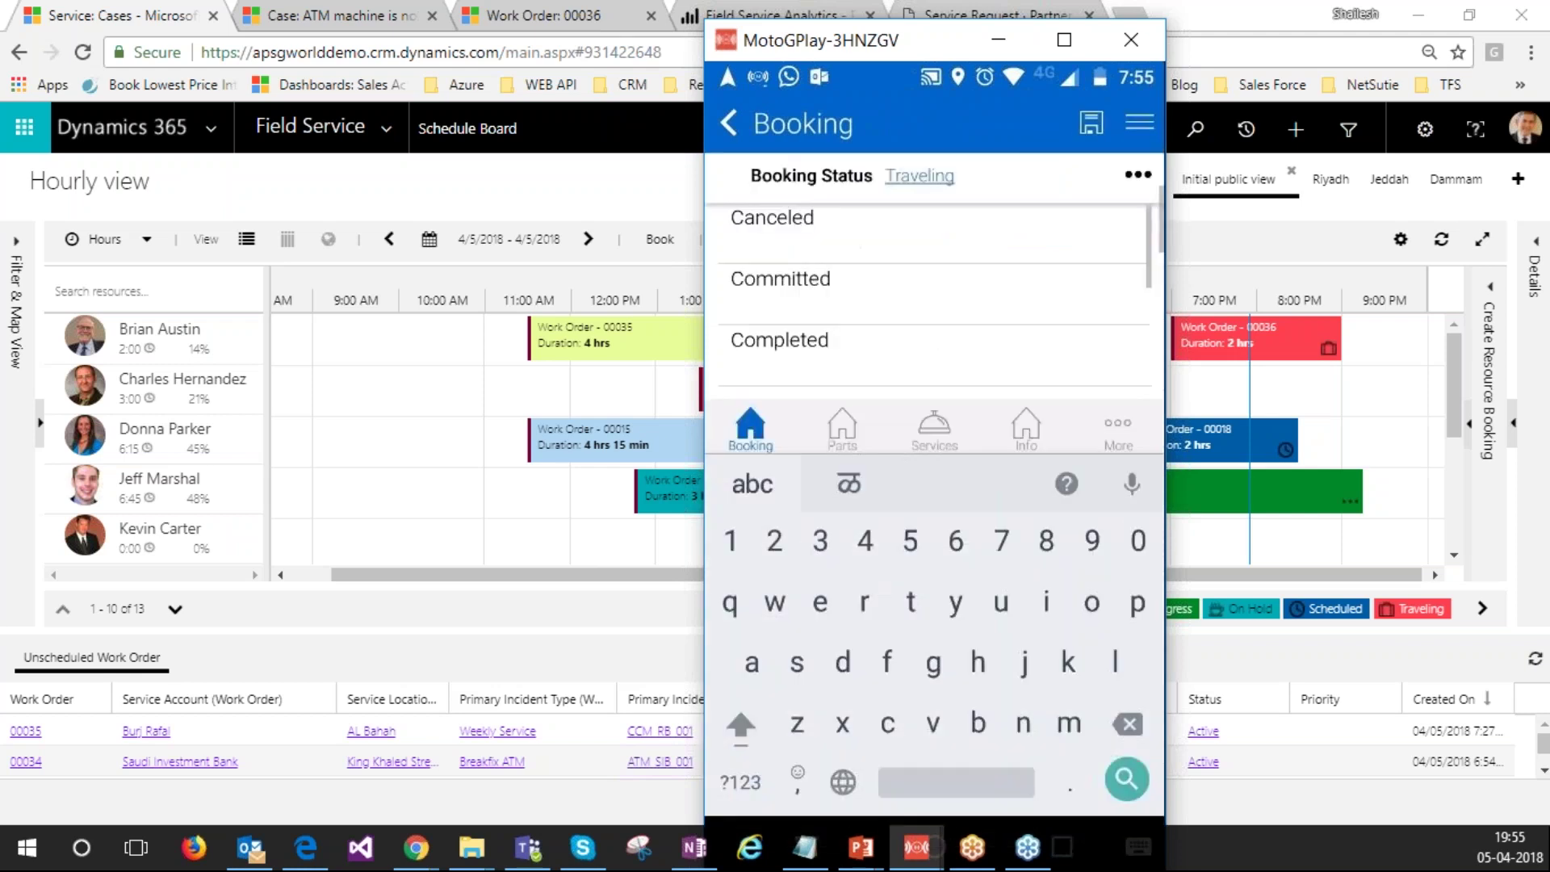
type("i")
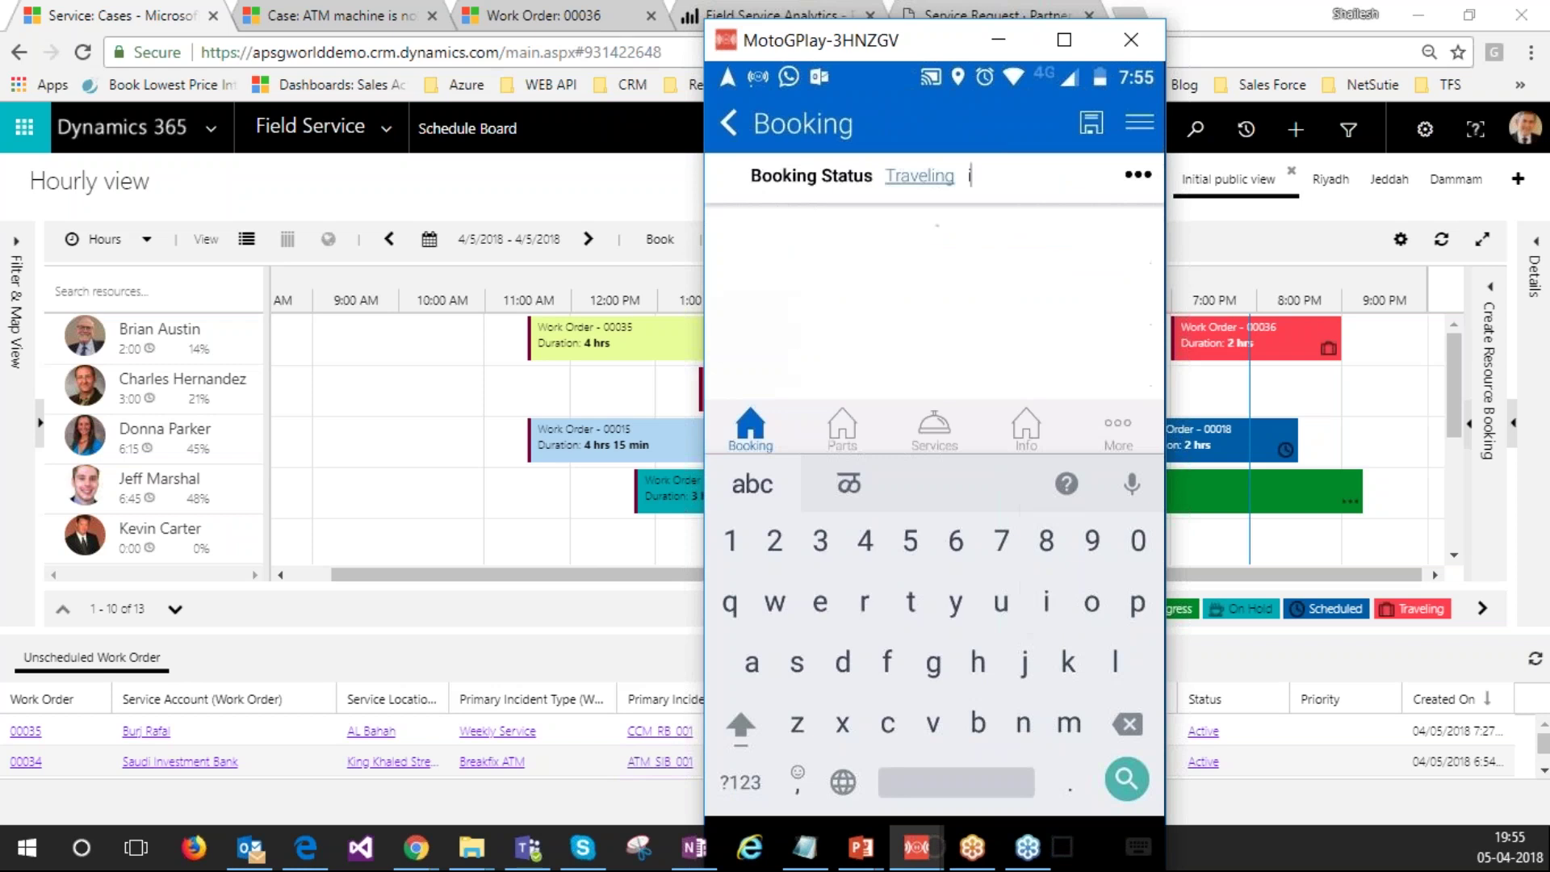
type("n")
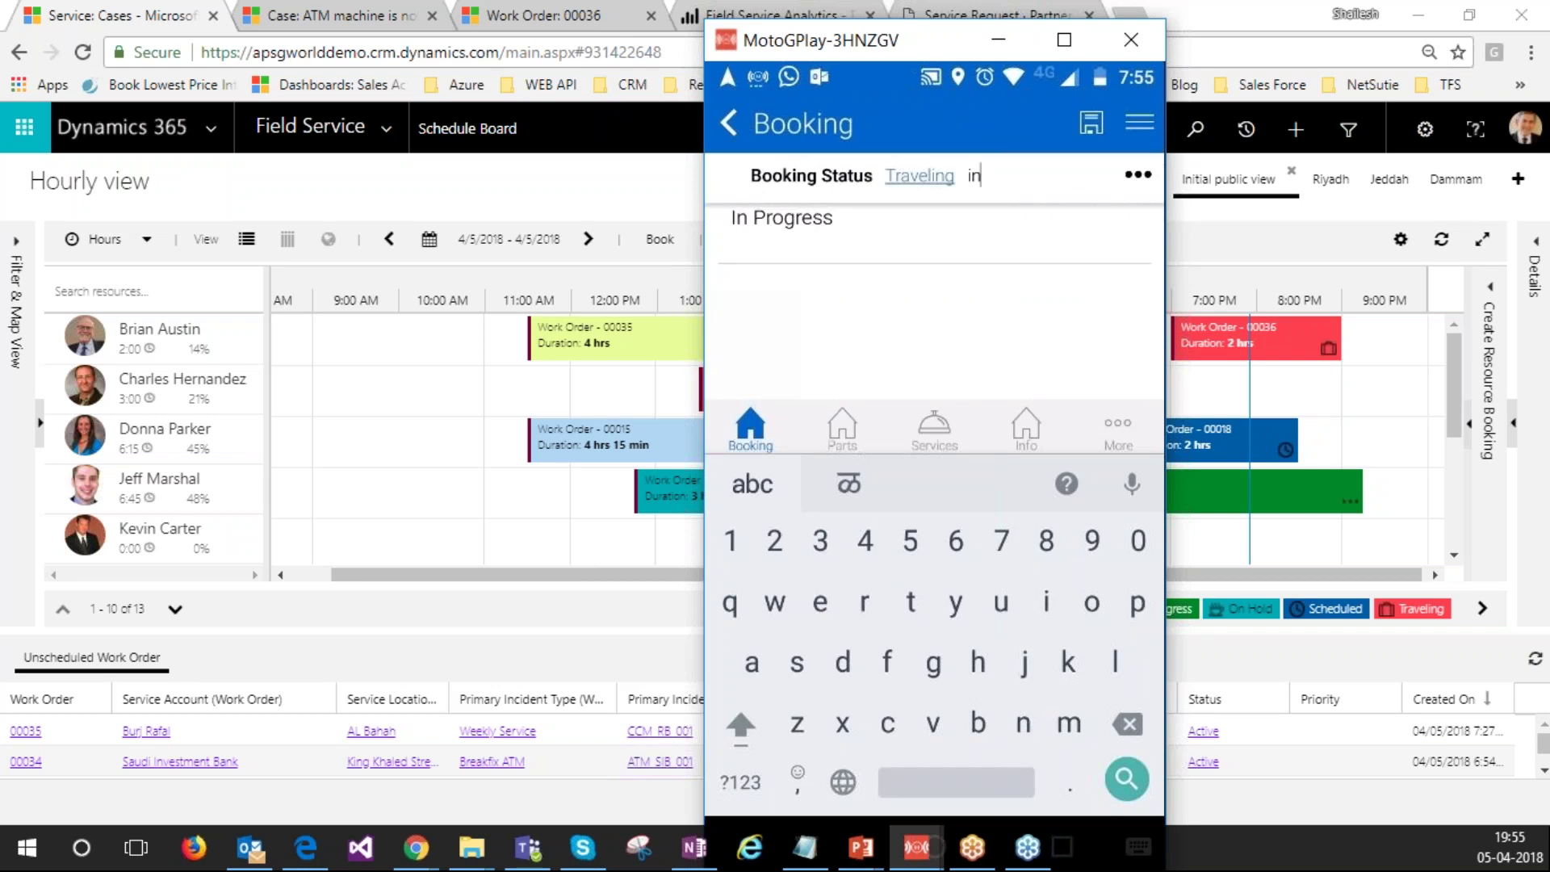
left_click(934, 234)
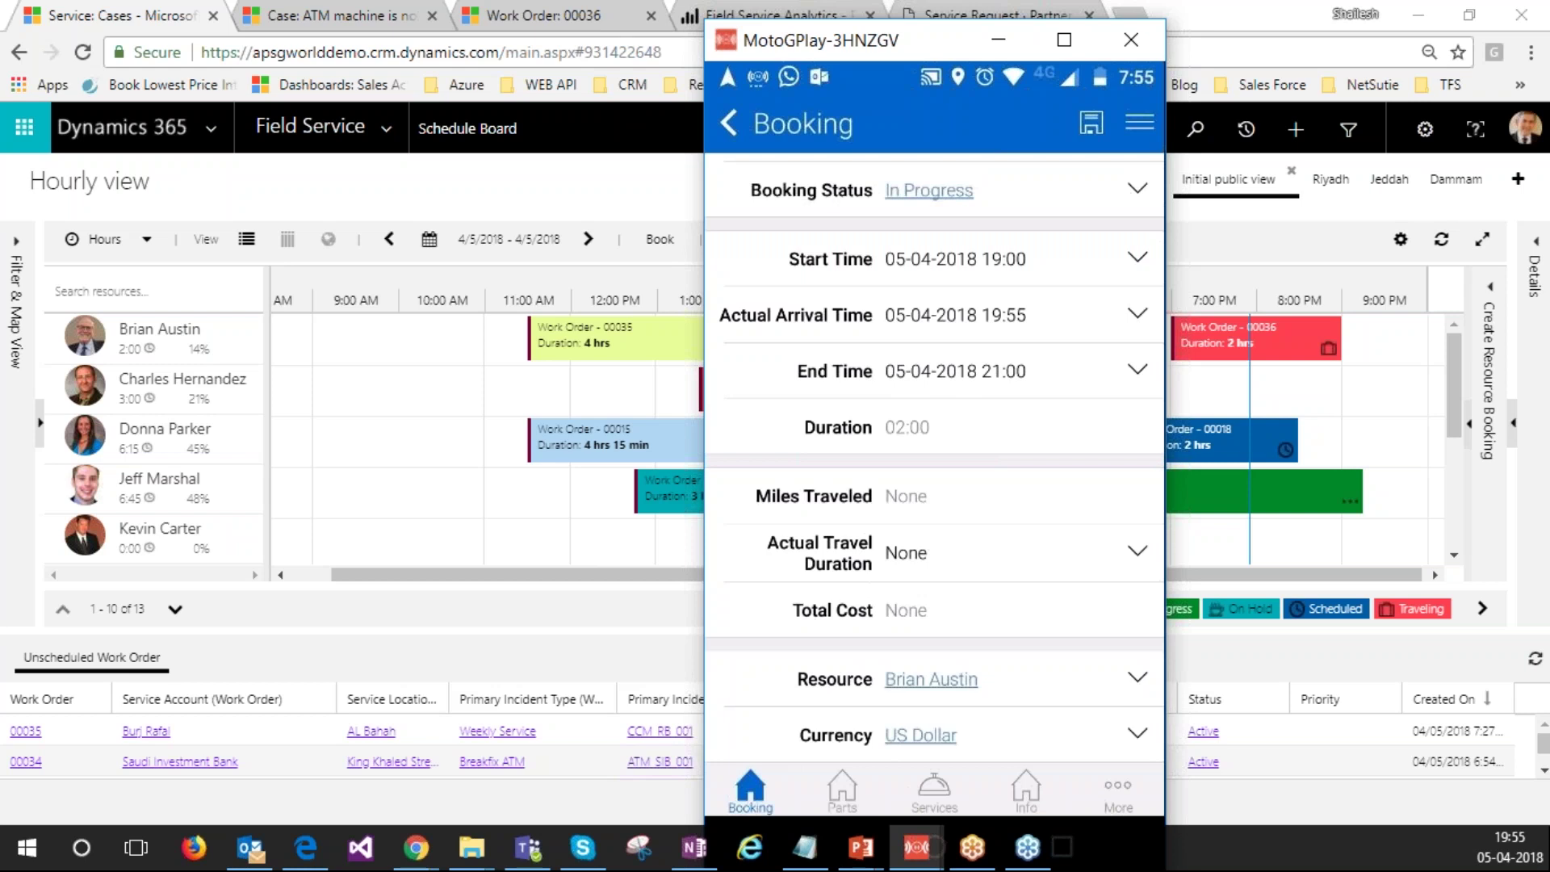
left_click(1091, 123)
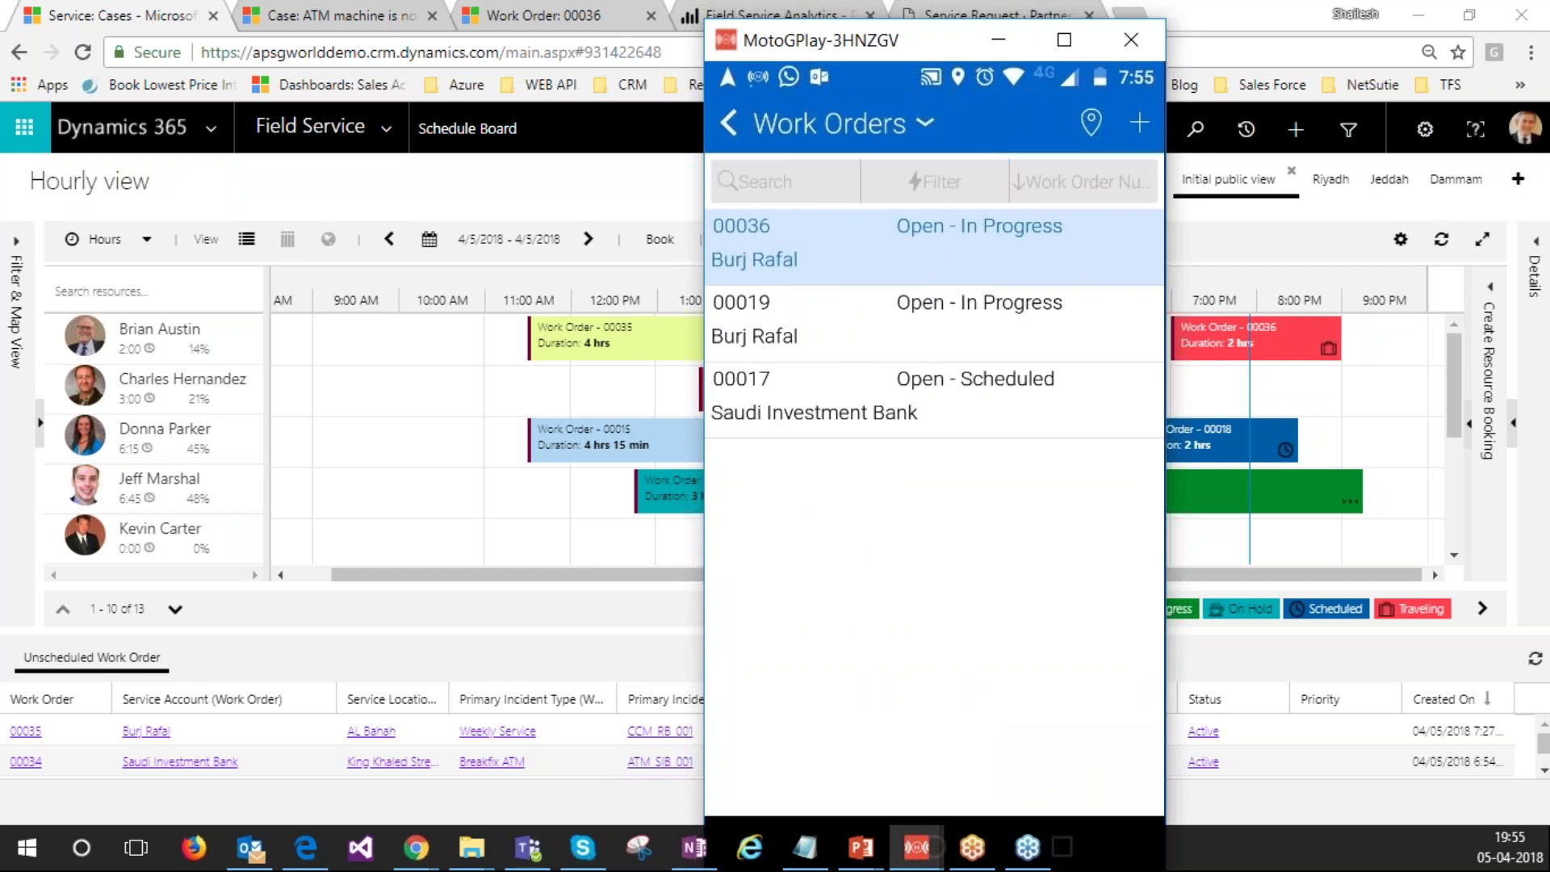
Step: Add the Timing Belt product with a quantity of 1 to work order 00036's parts and save it
left_click(934, 244)
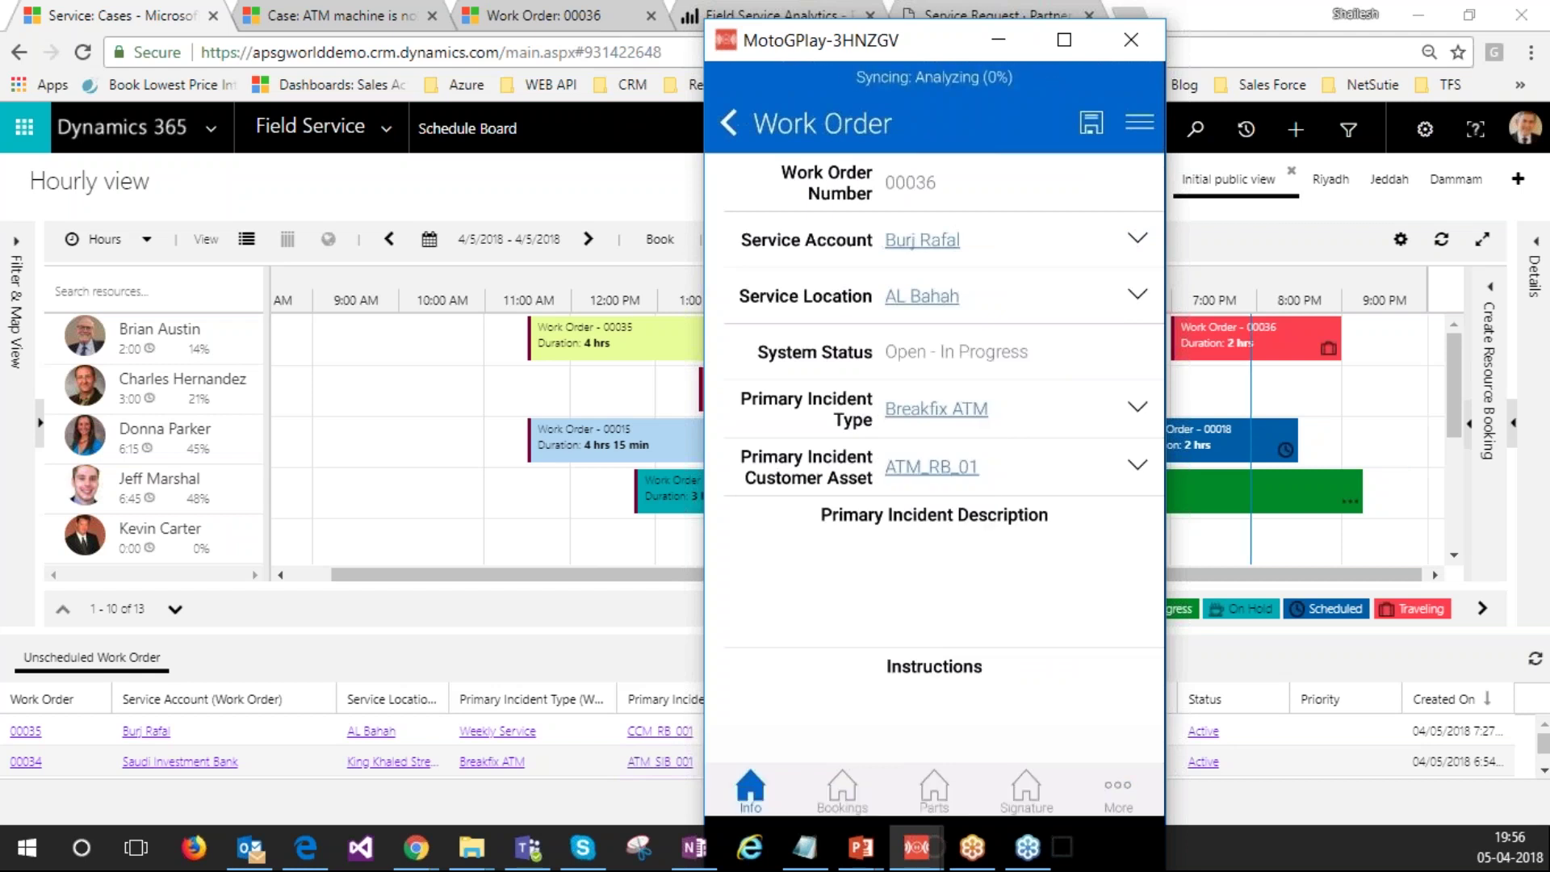
left_click(935, 791)
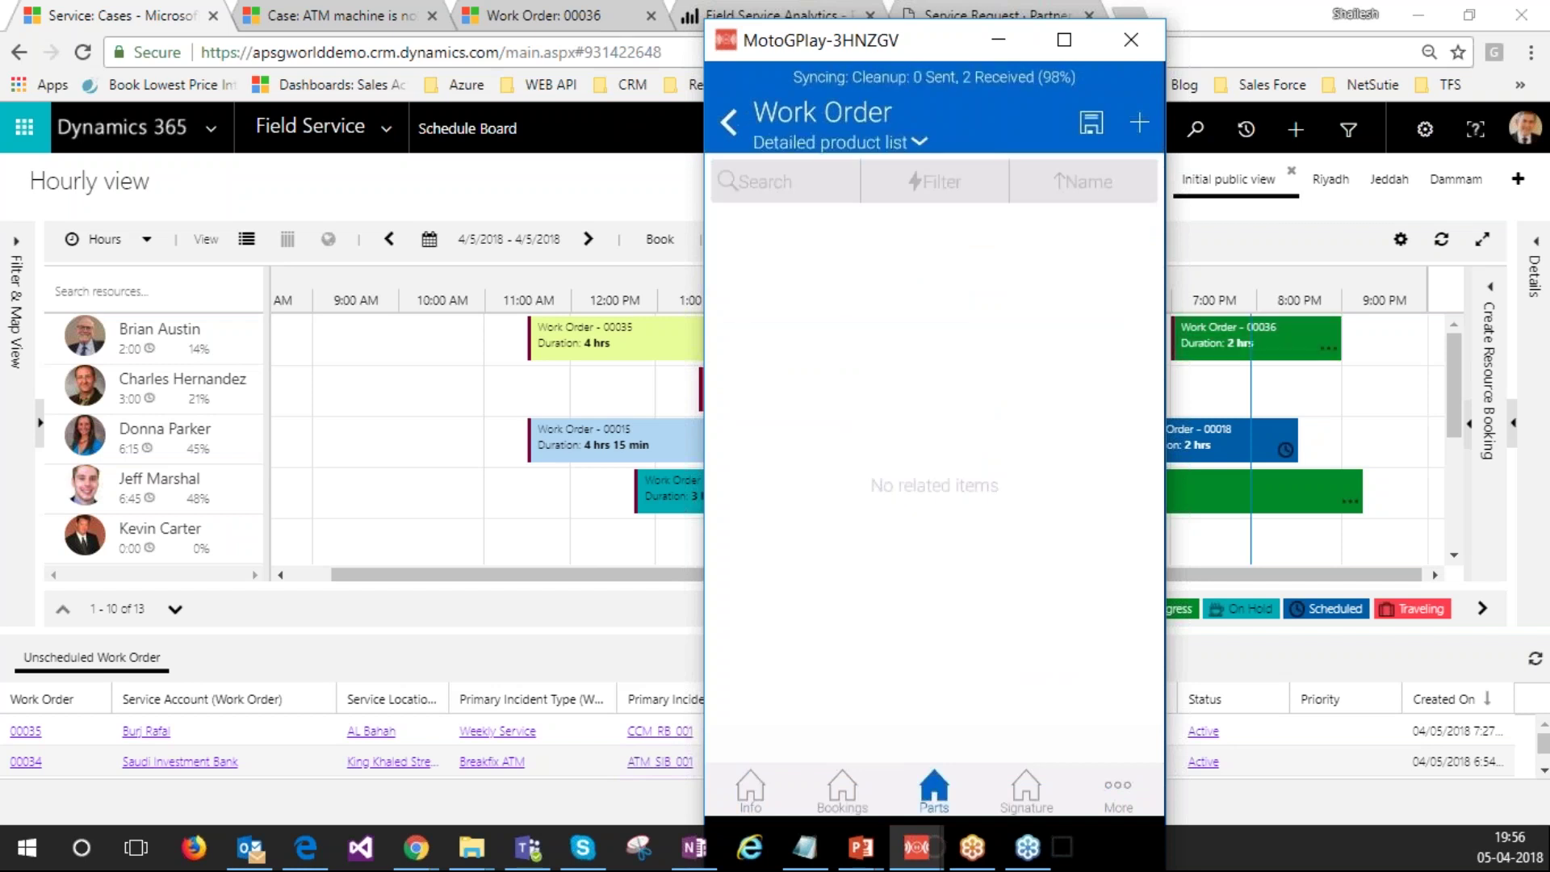
left_click(1139, 123)
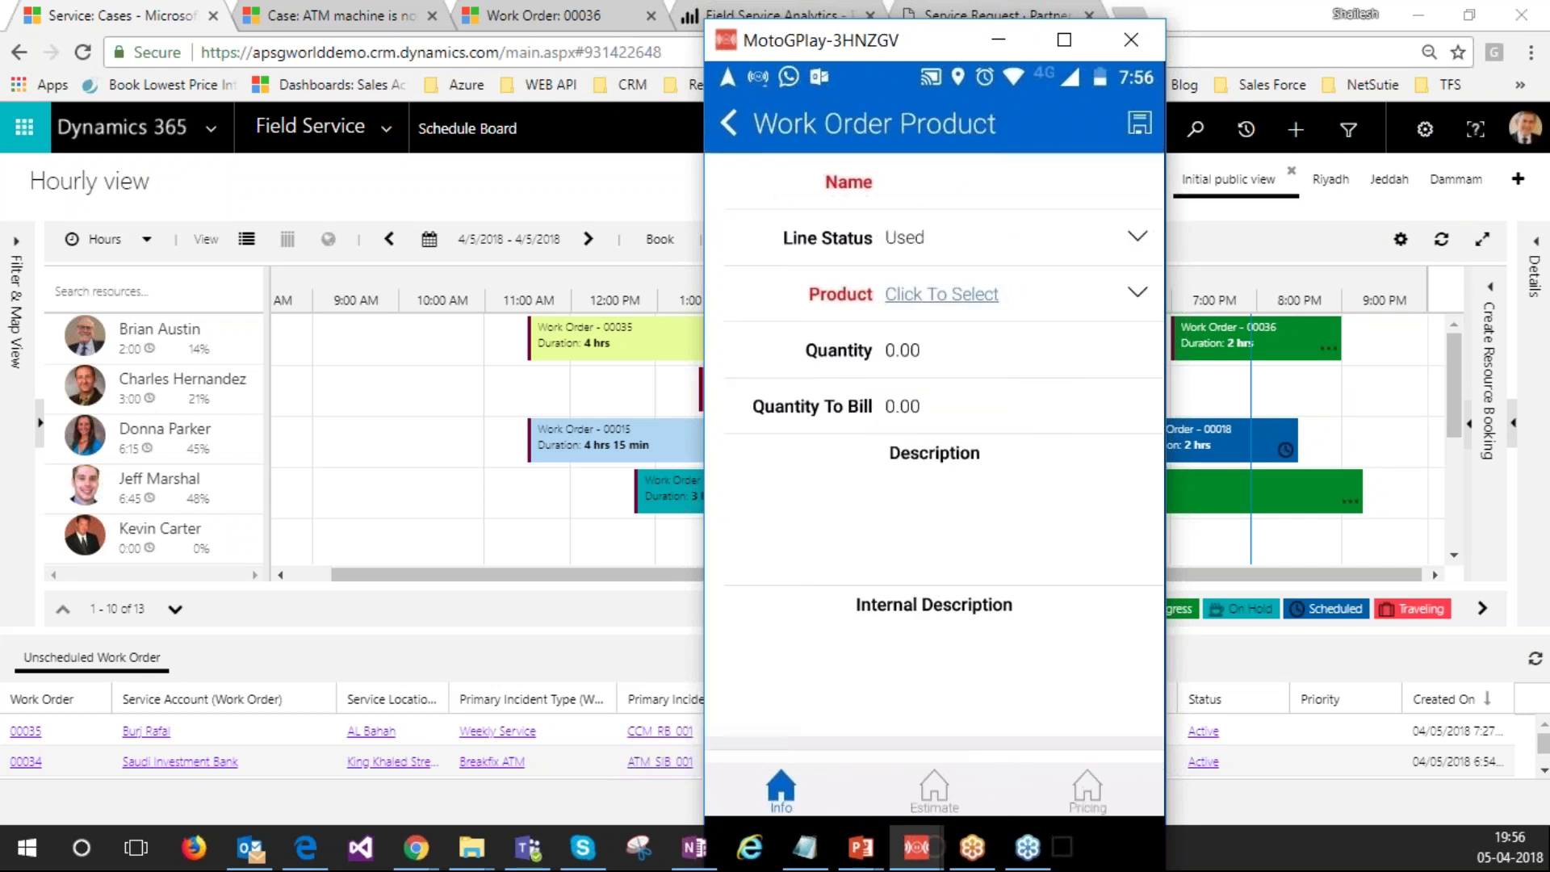
left_click(941, 294)
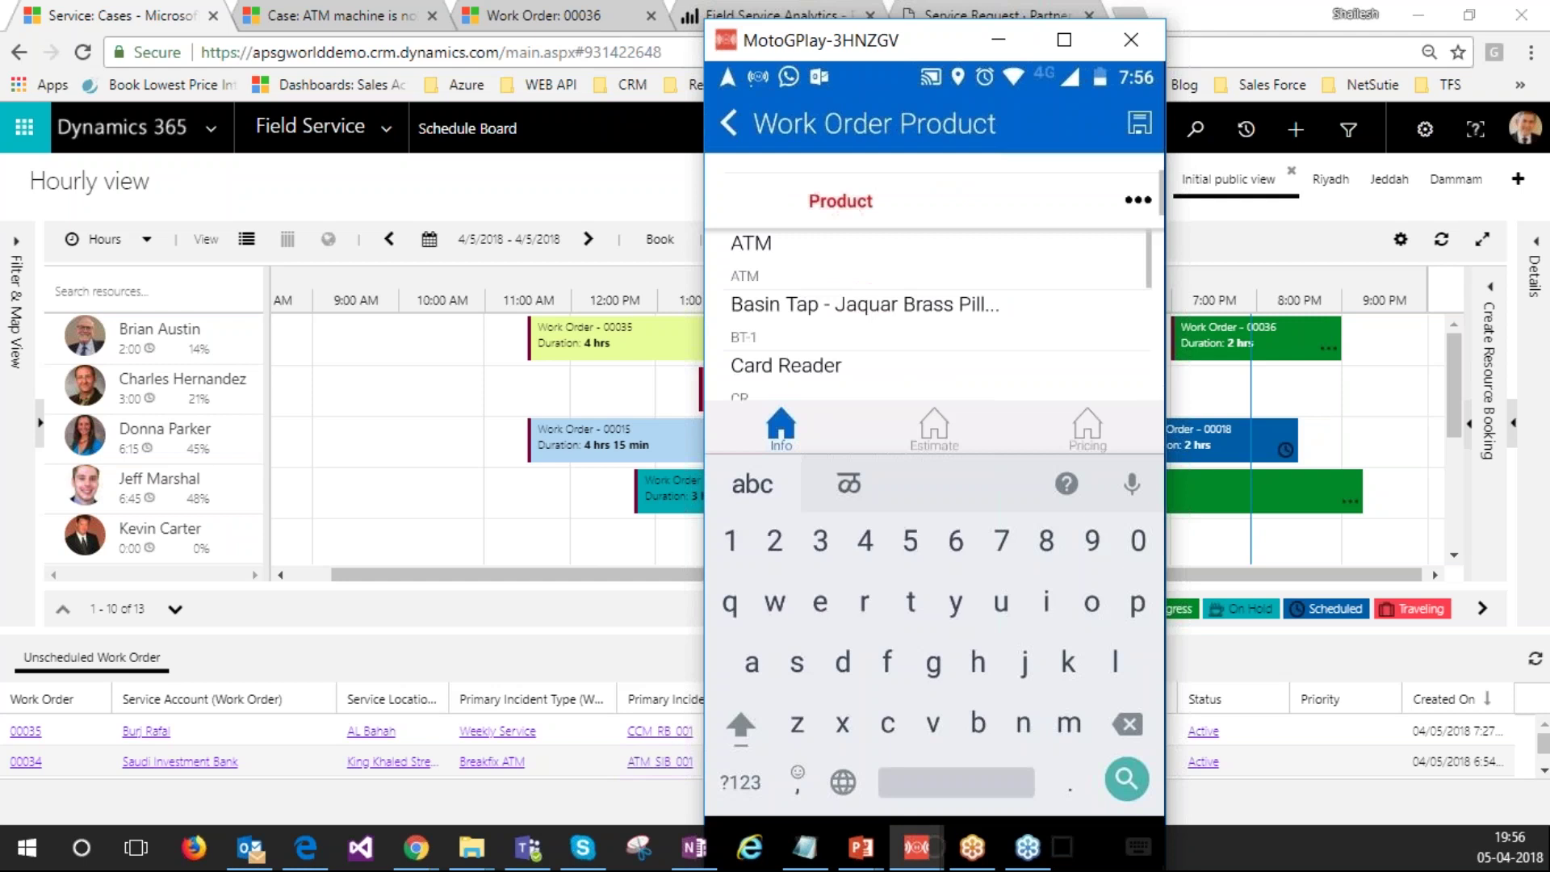
type("t")
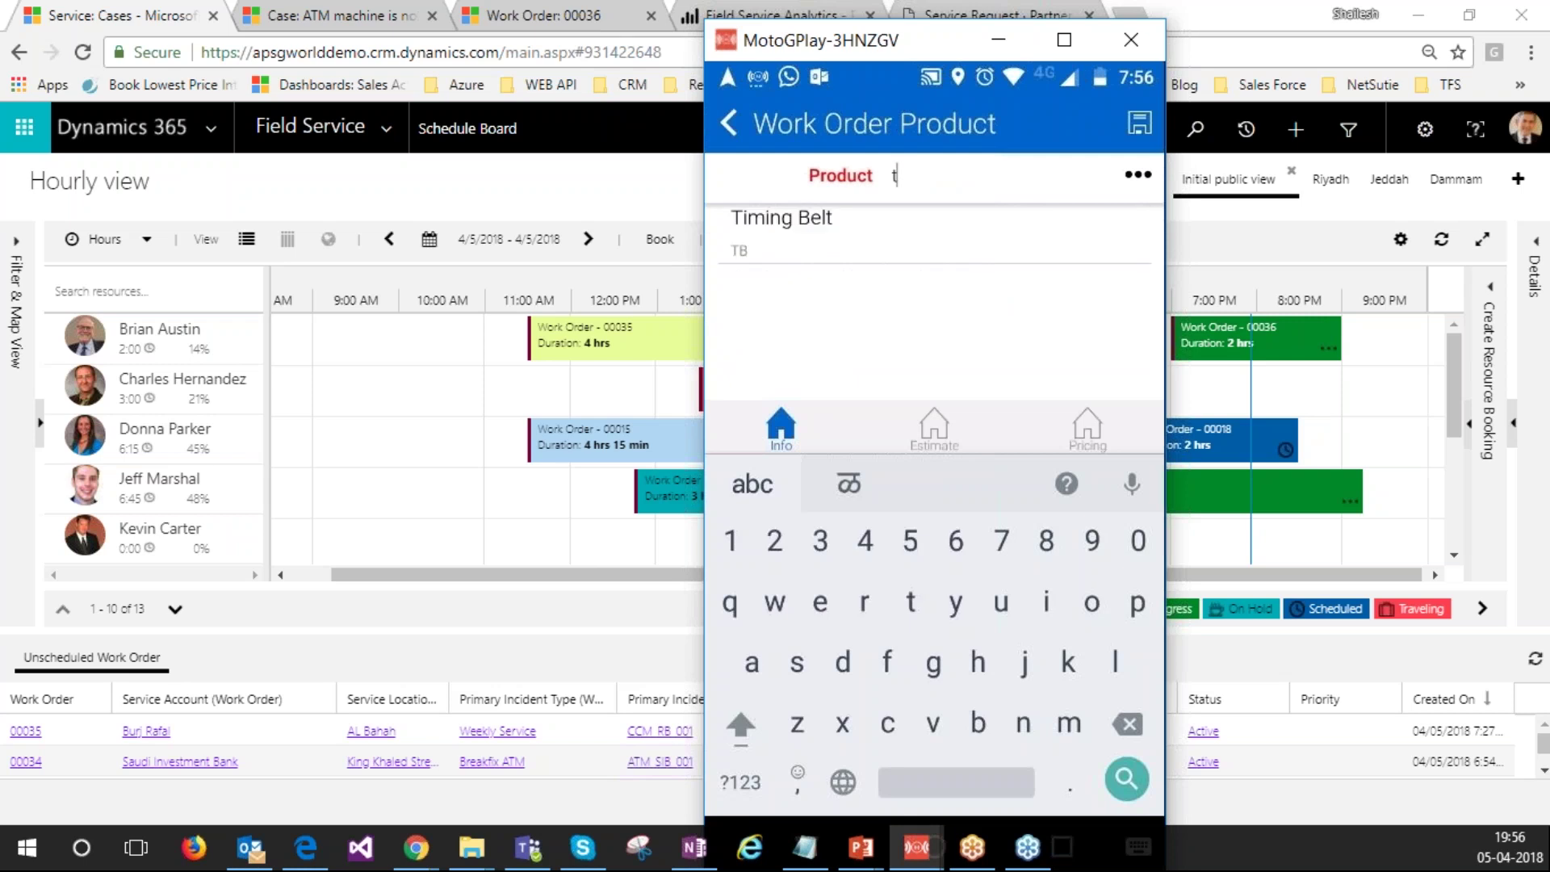
left_click(782, 227)
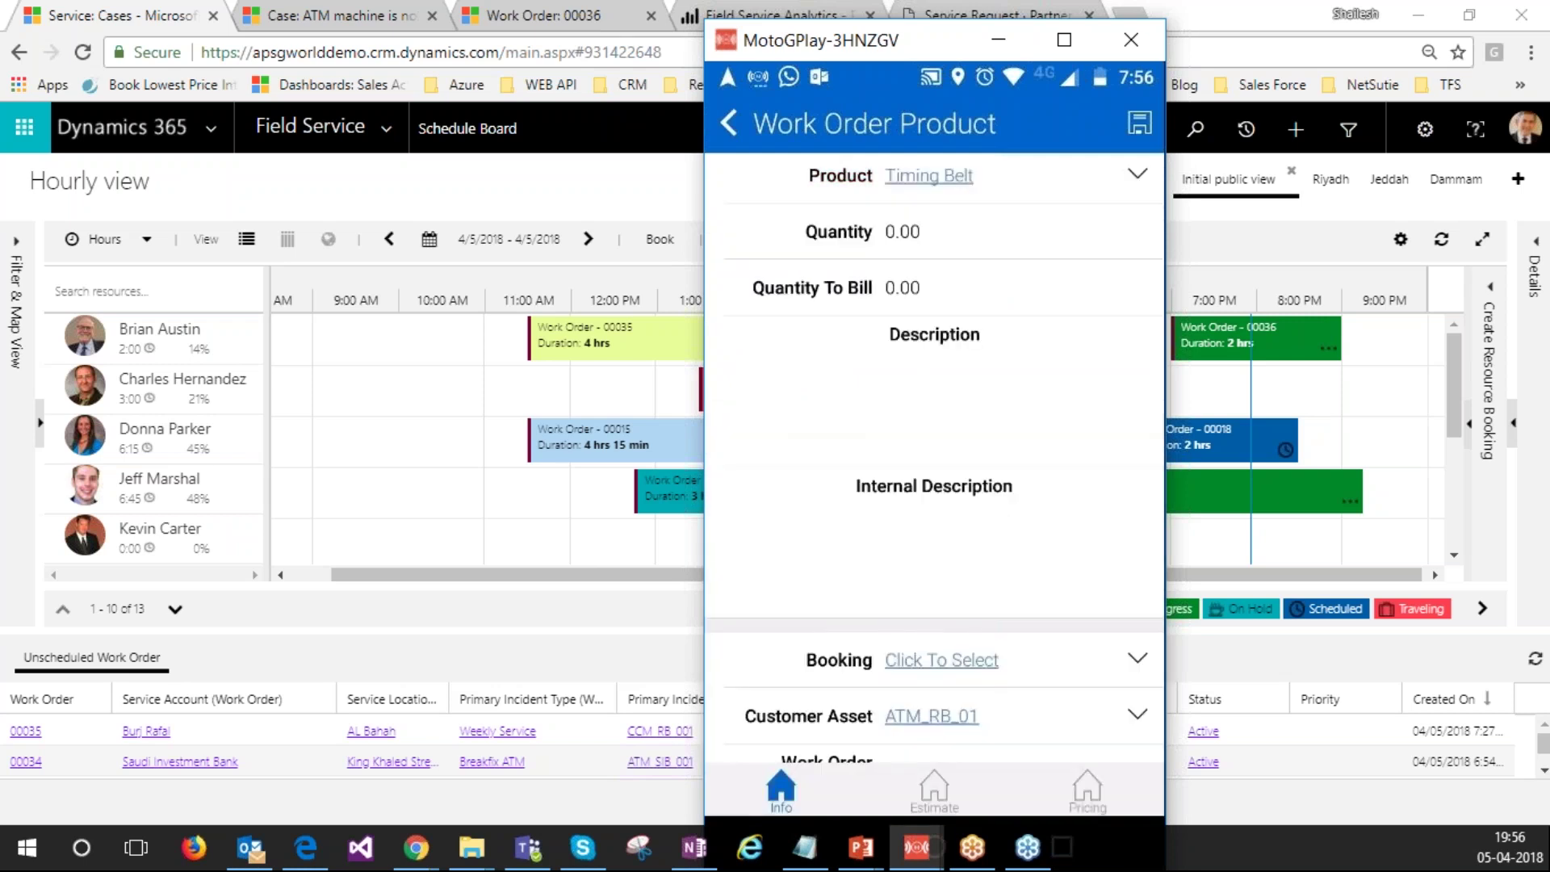
left_click(903, 232)
type("1")
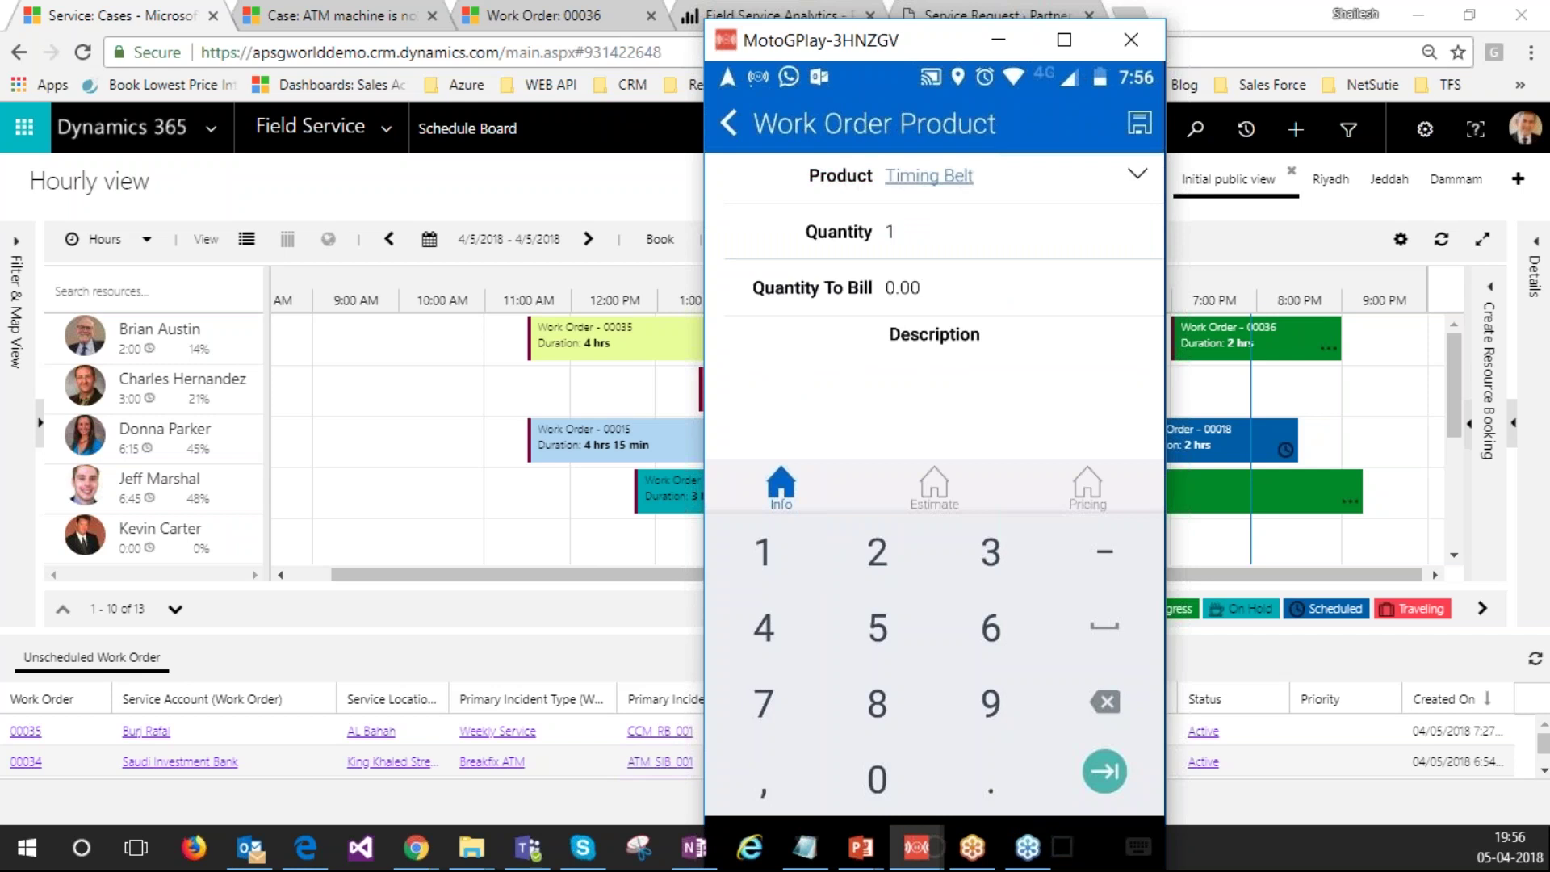
key("Tab")
left_click(1140, 123)
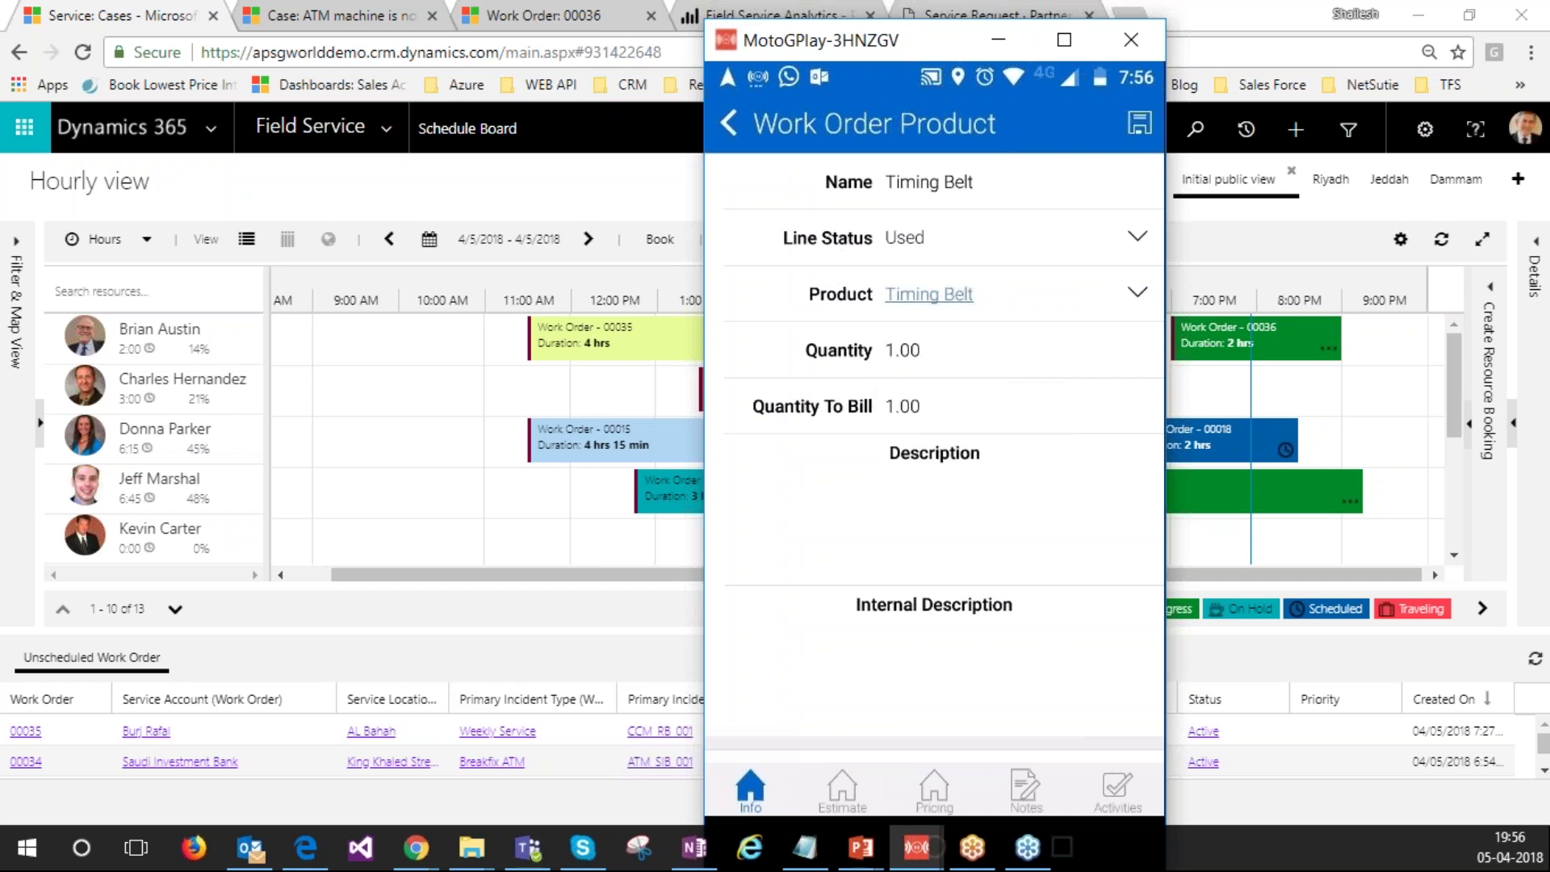
left_click(729, 124)
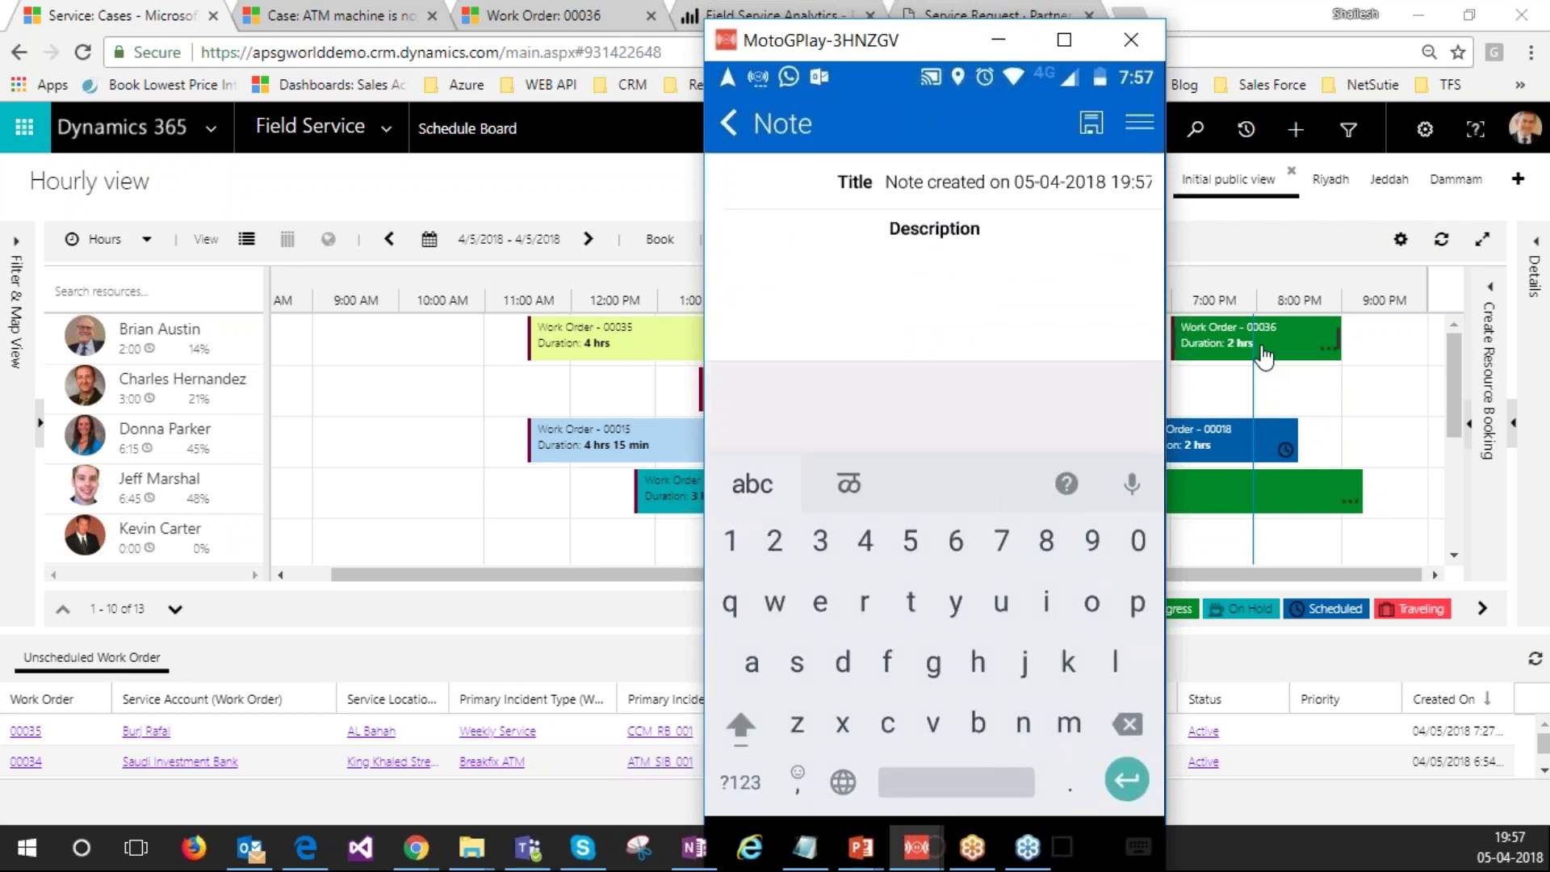
Step: Enter "Atm require after 2days" as the description of the work order's new note
type("A")
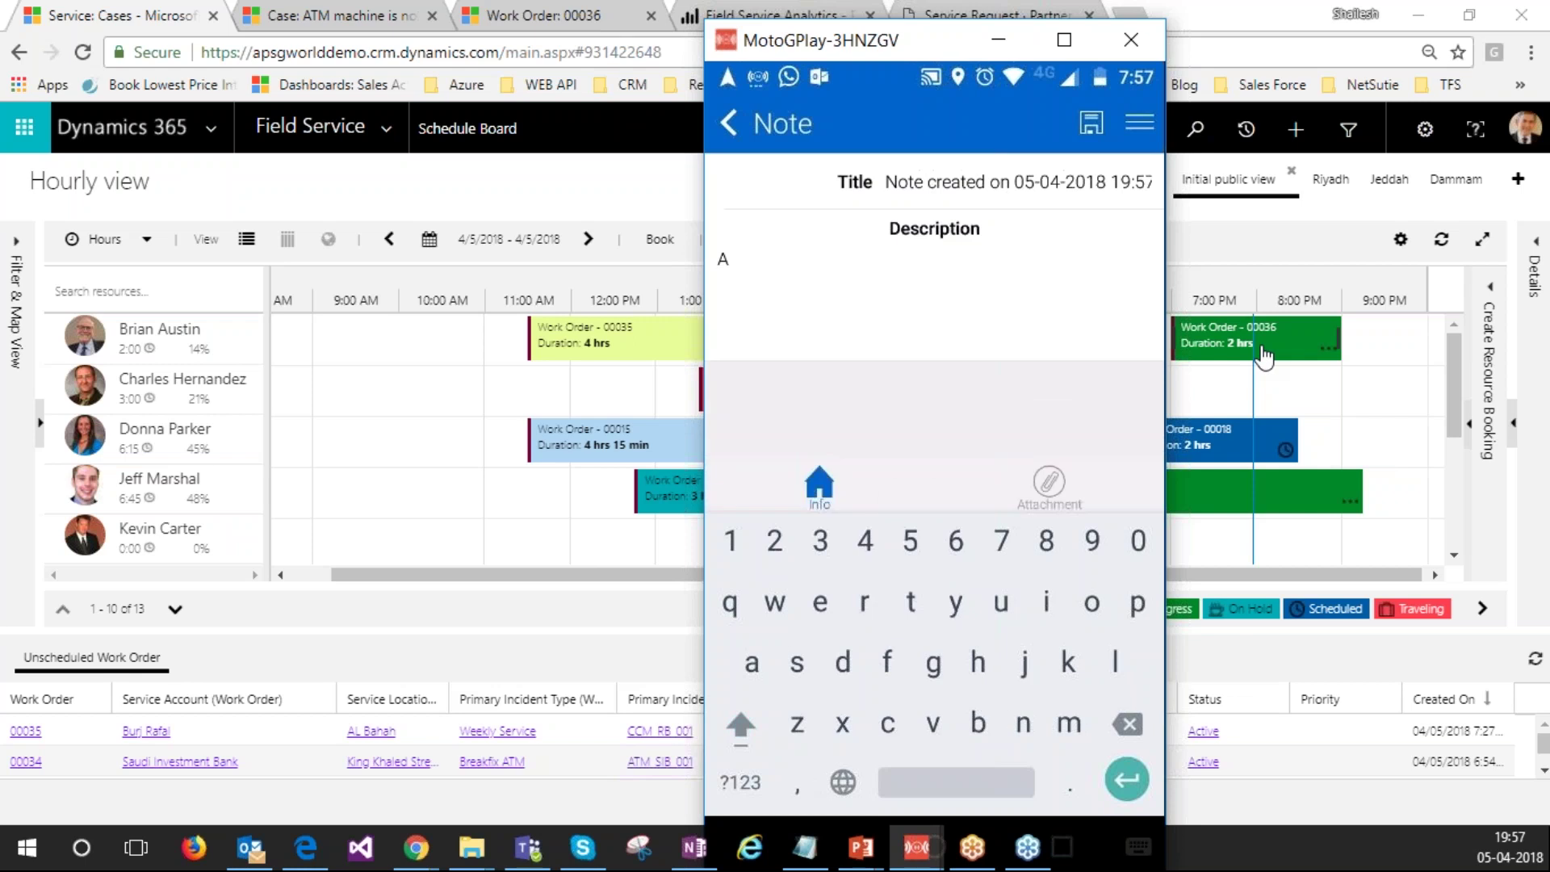
type("t")
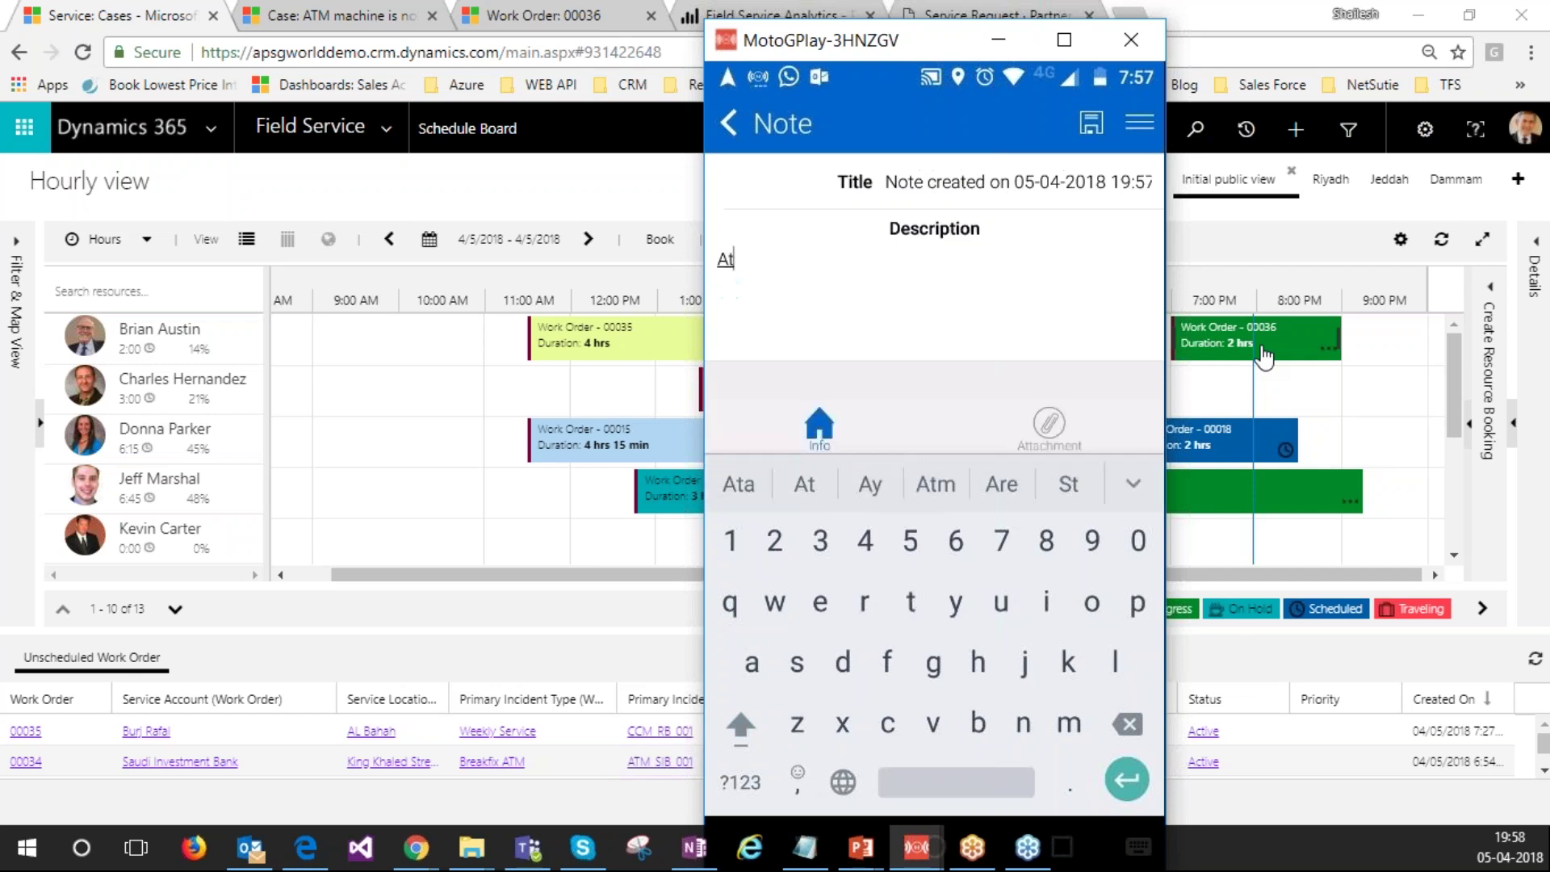
type("m r")
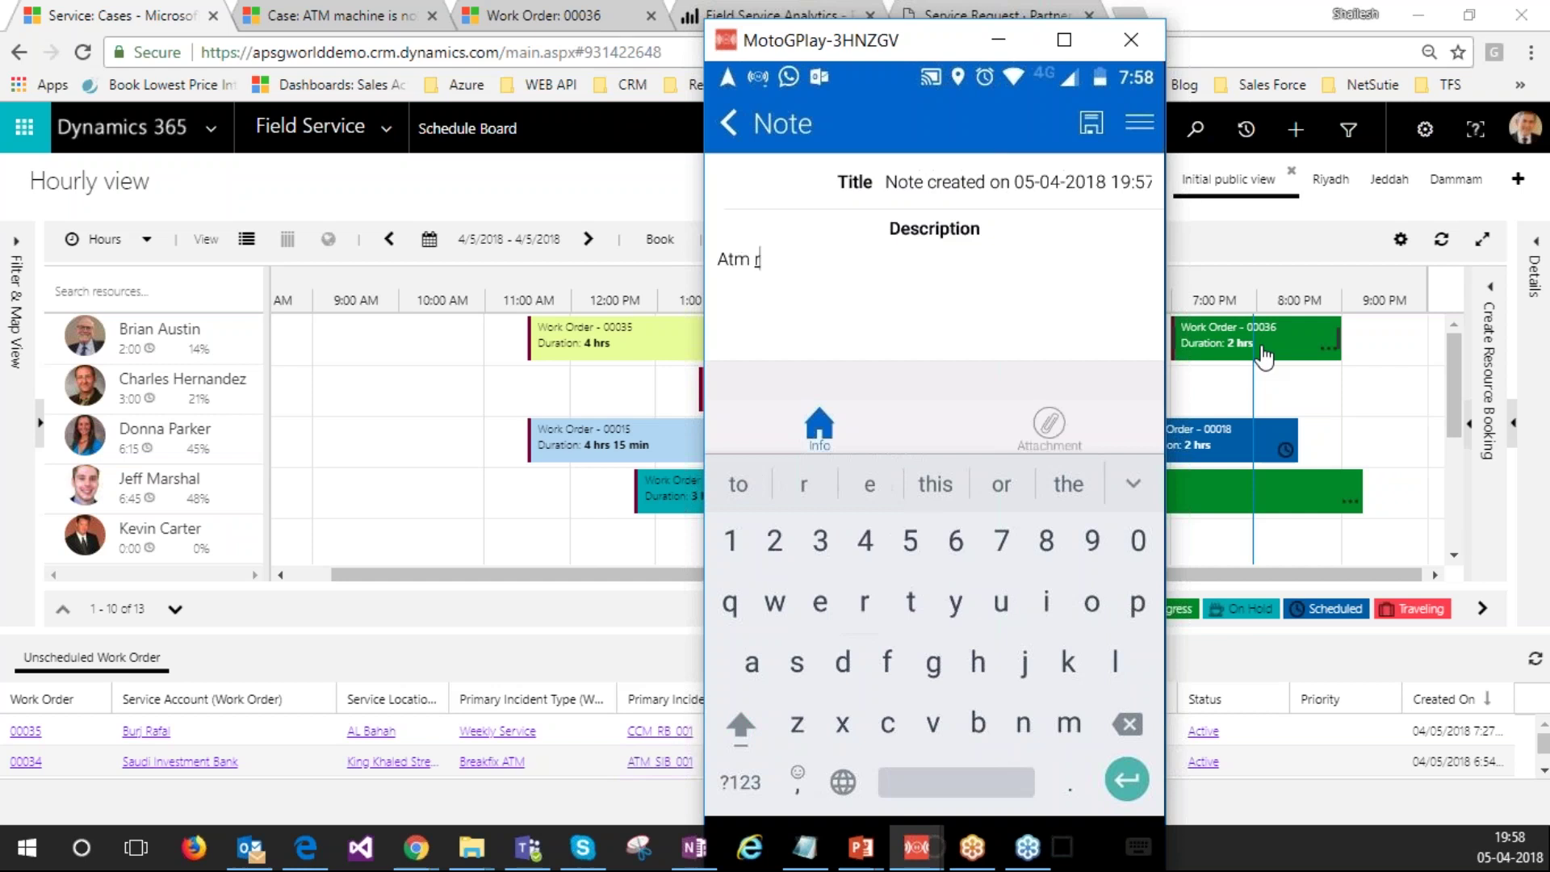
type("equi")
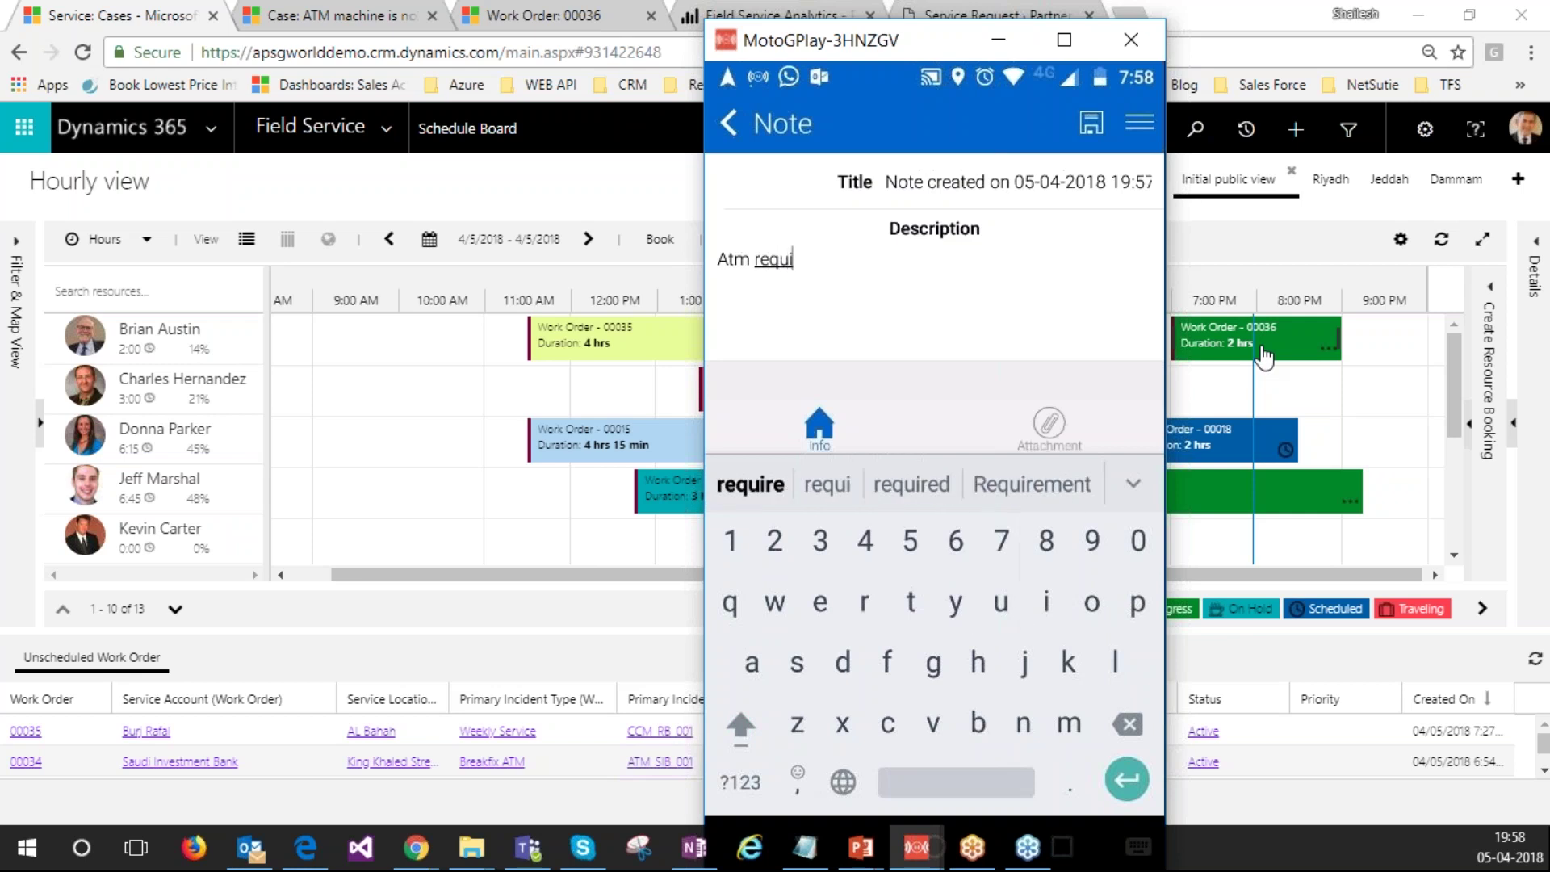
type("re ")
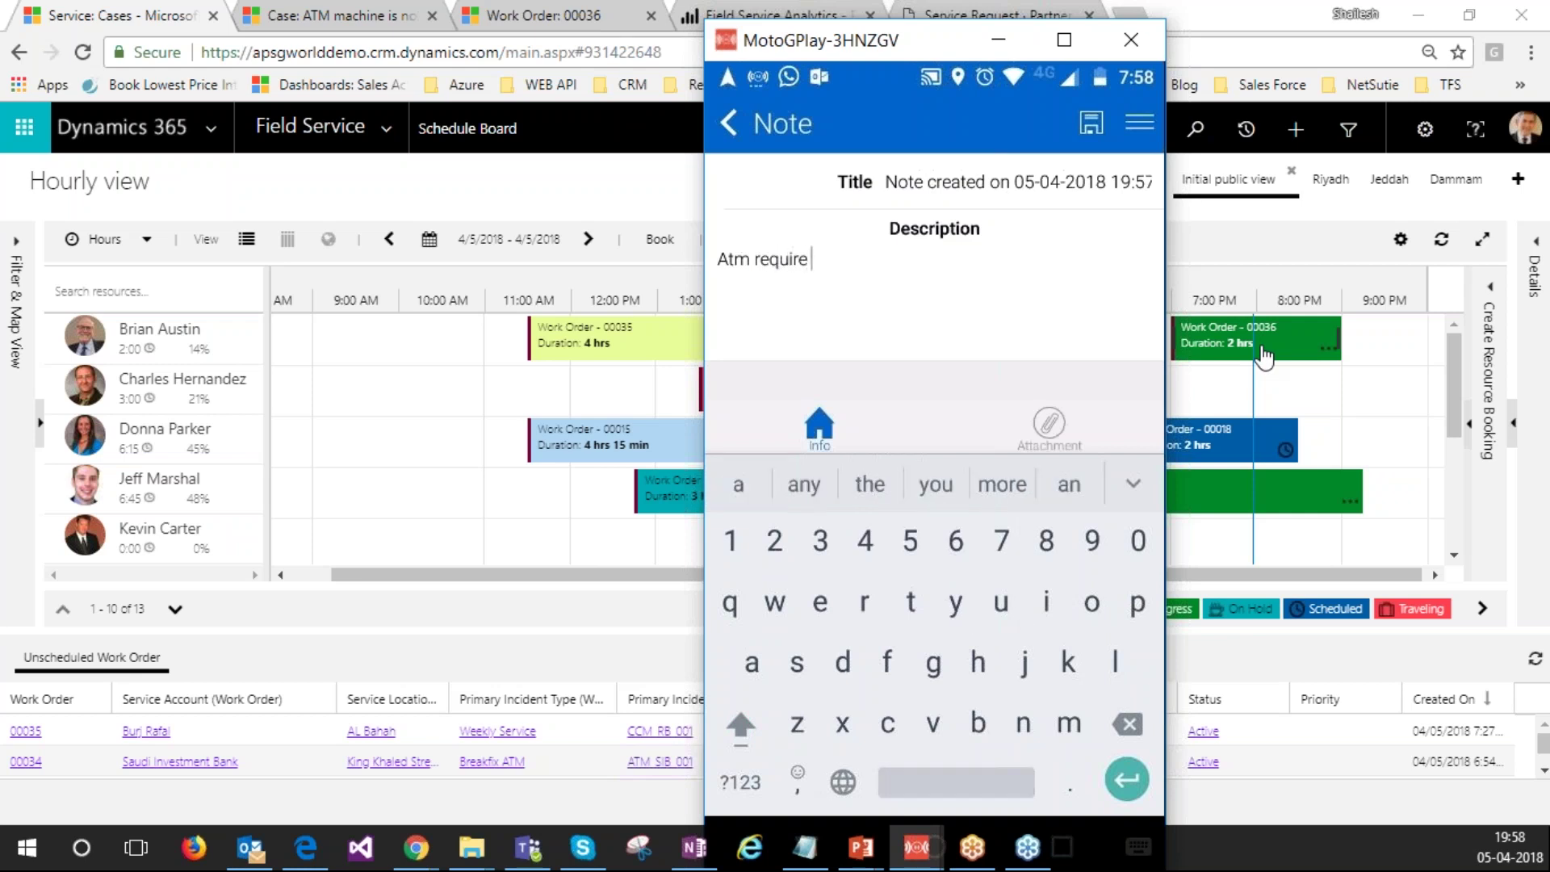
type("ater")
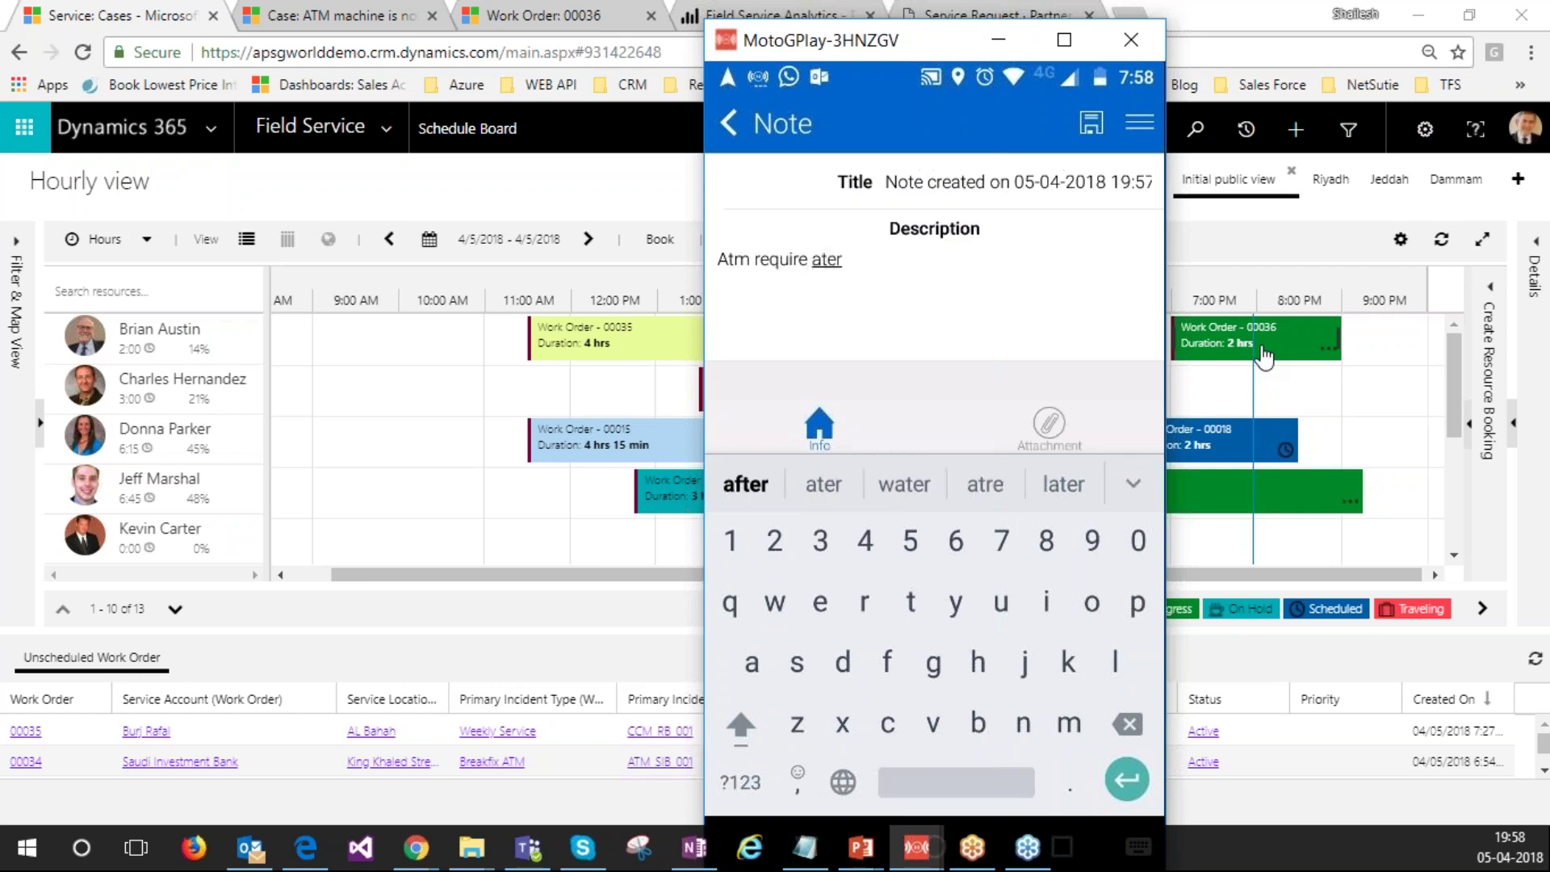
key("BackSpace")
key("BackSpace")
key("BackSpace")
type("fter ")
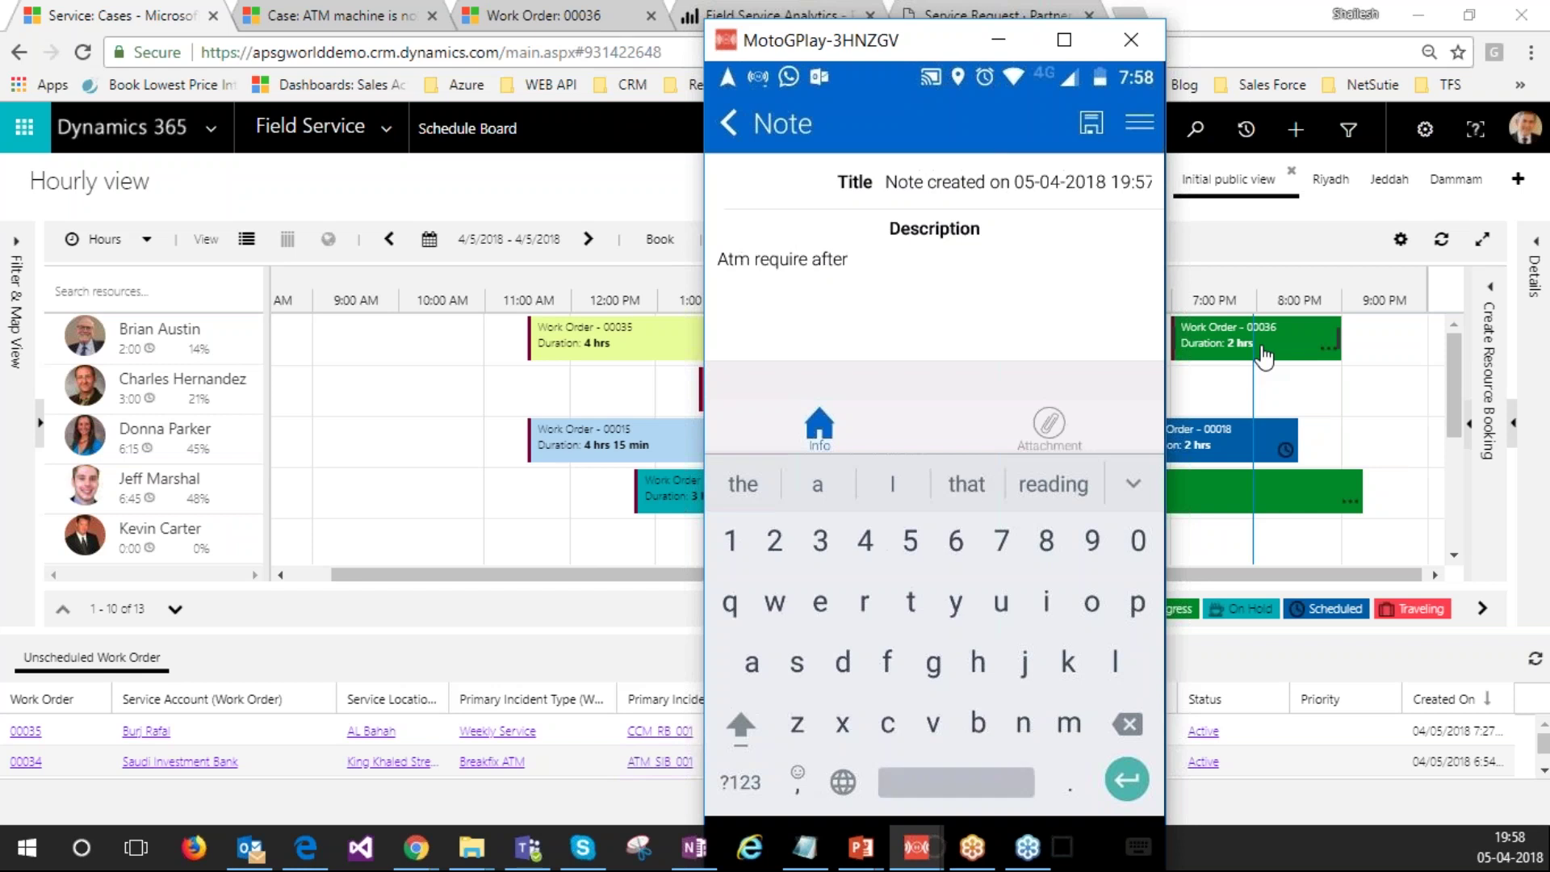
type("2days")
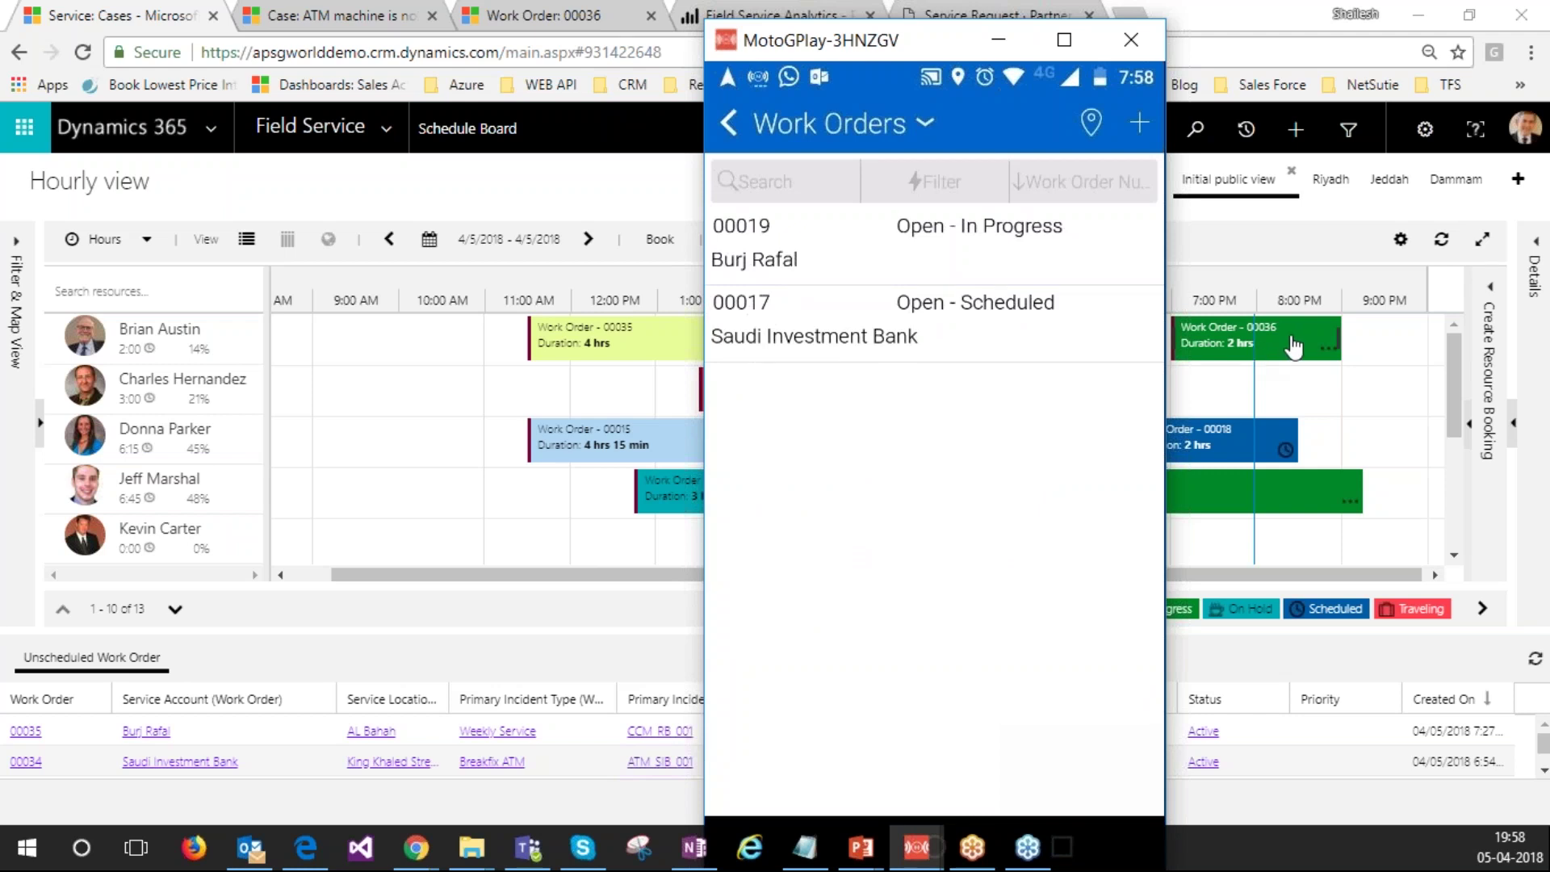
Step: Switch to work order 00036 in the browser, reload it and display its Products section
mouse_move(1295, 348)
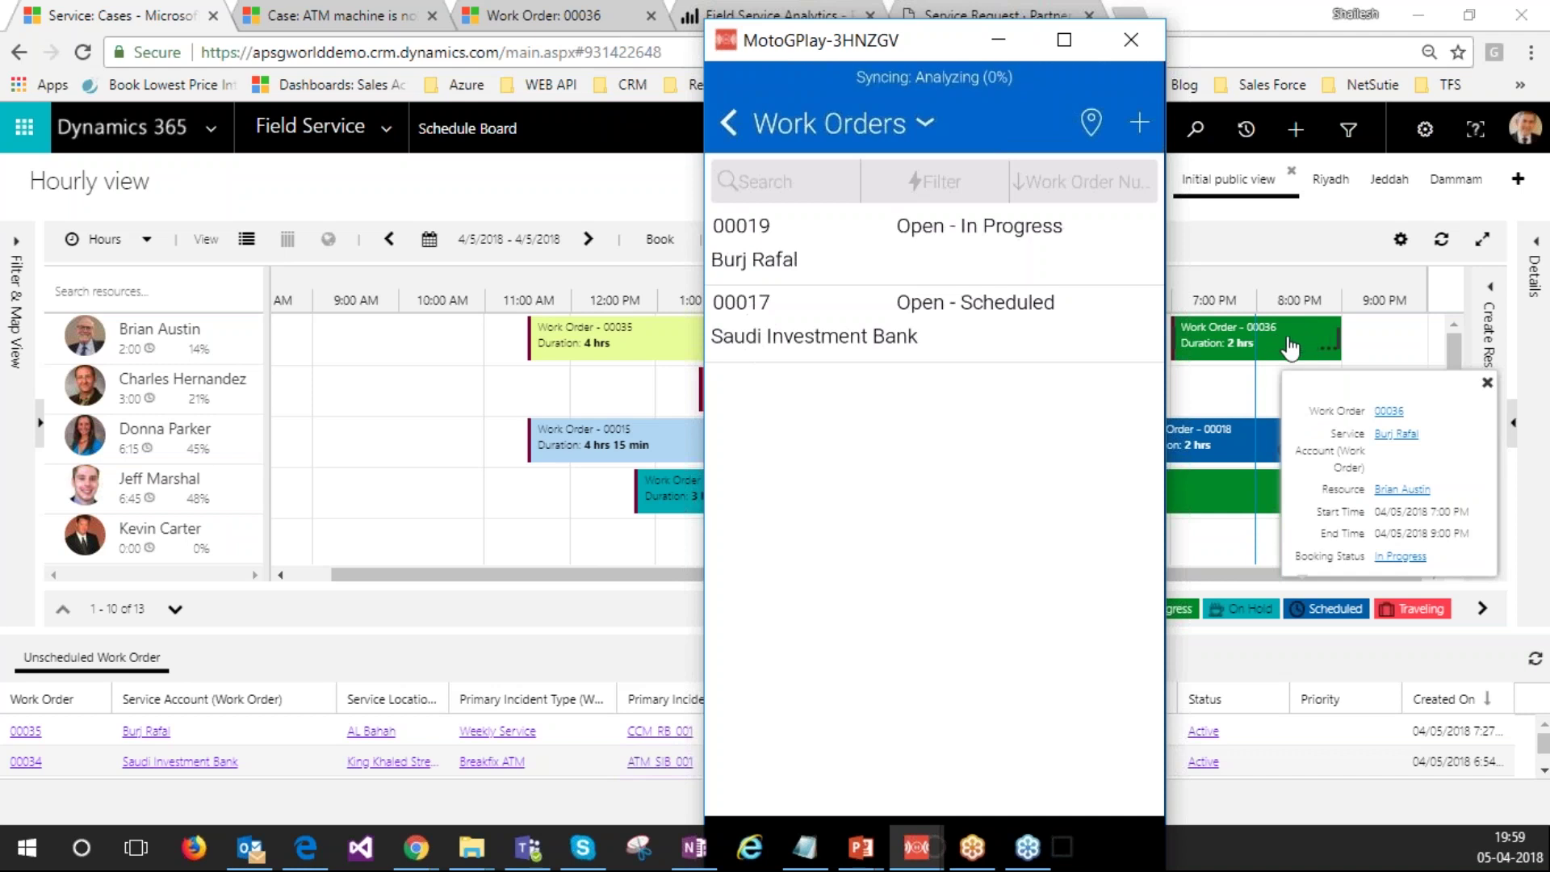
left_click(510, 16)
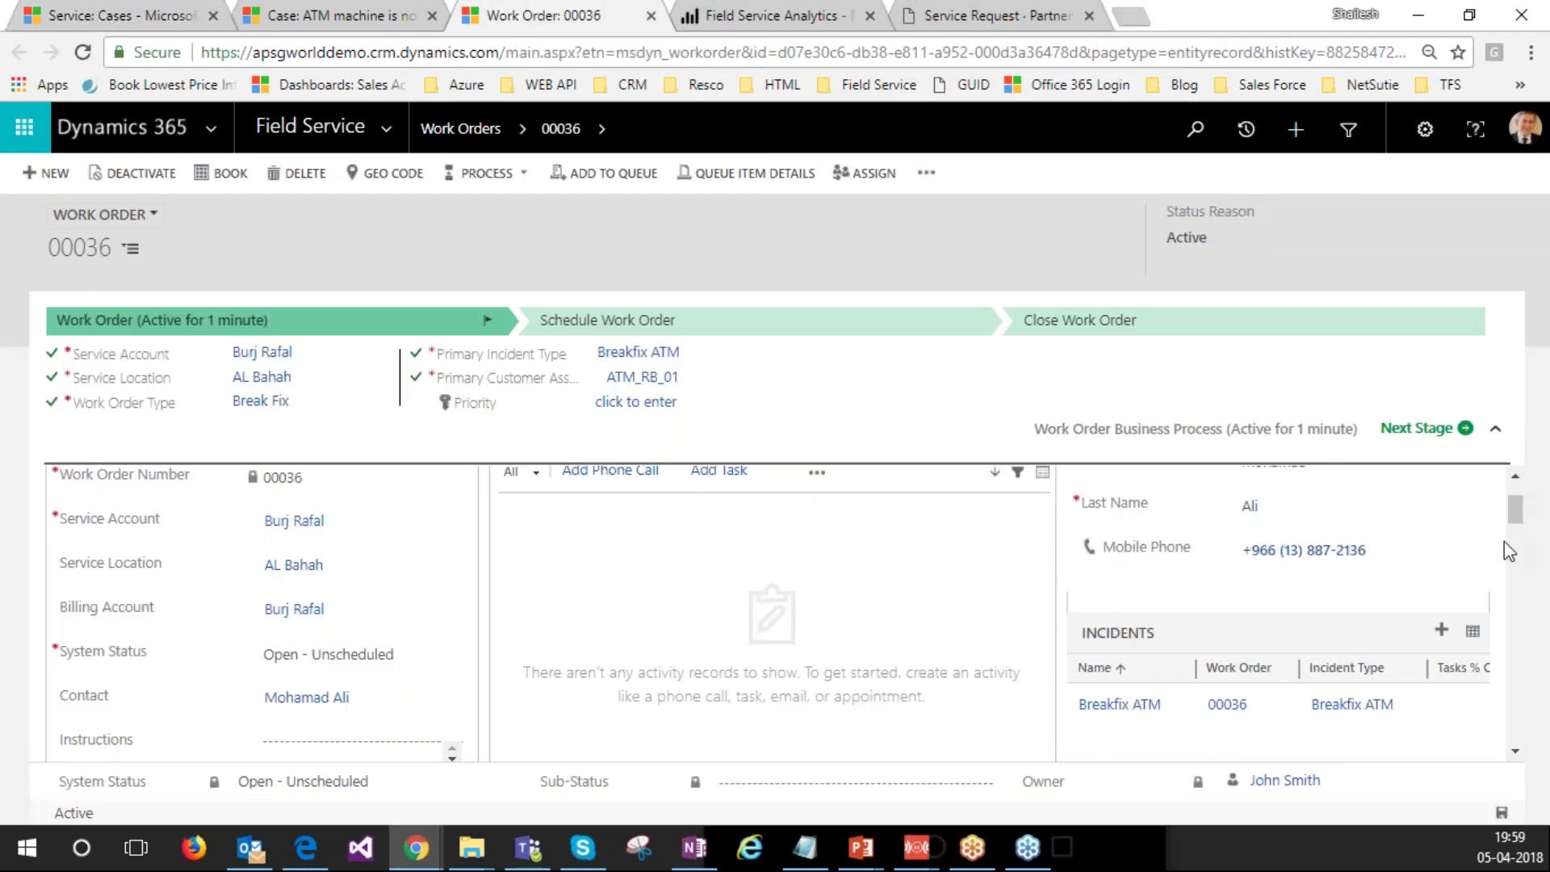
key("F5")
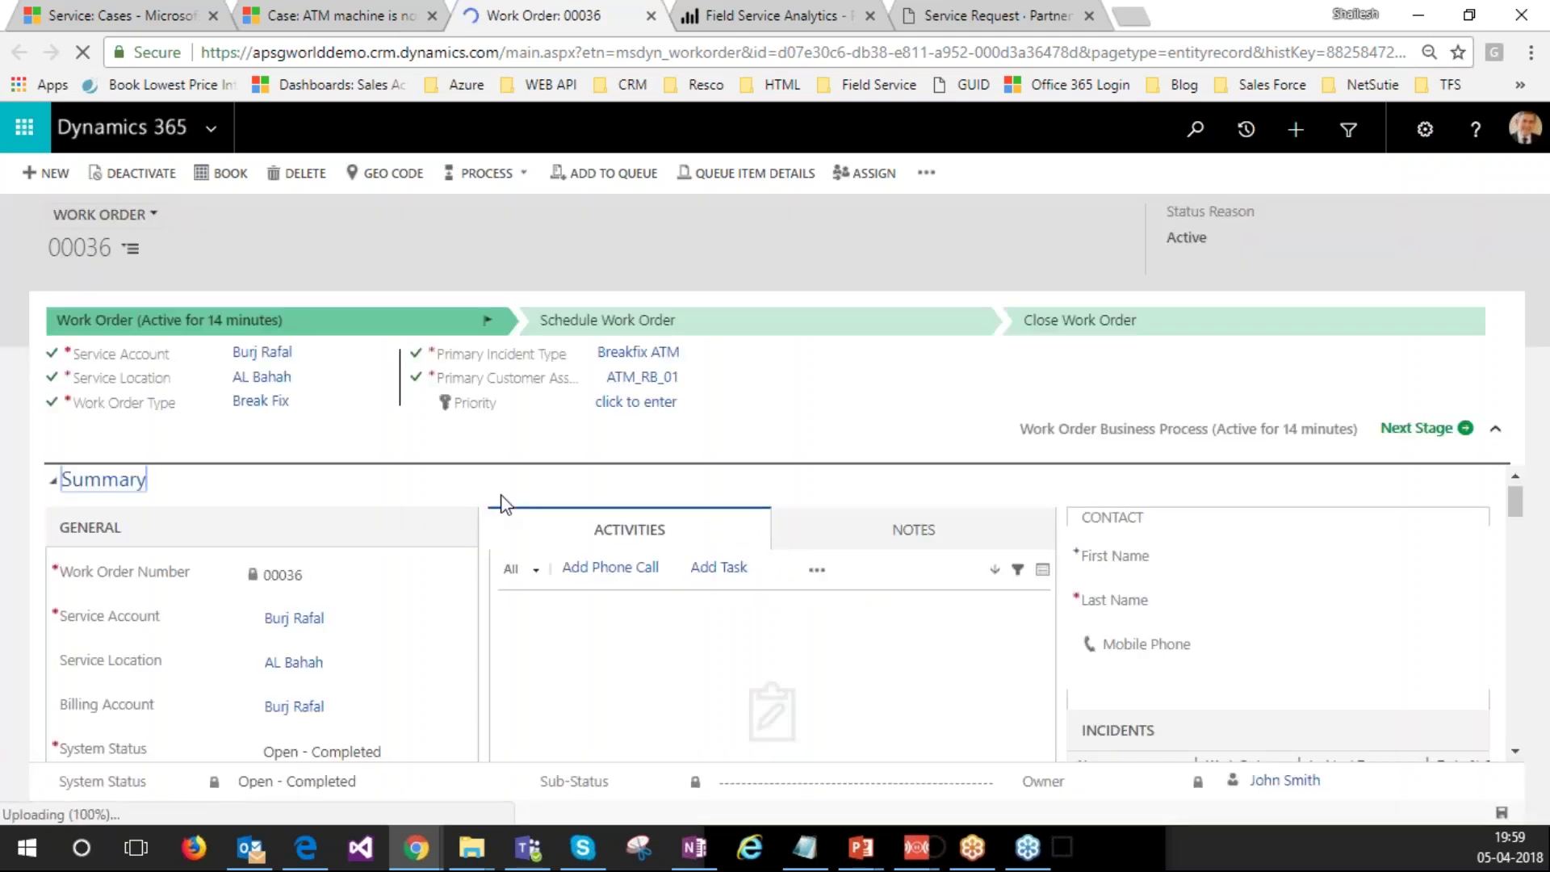
left_click(131, 250)
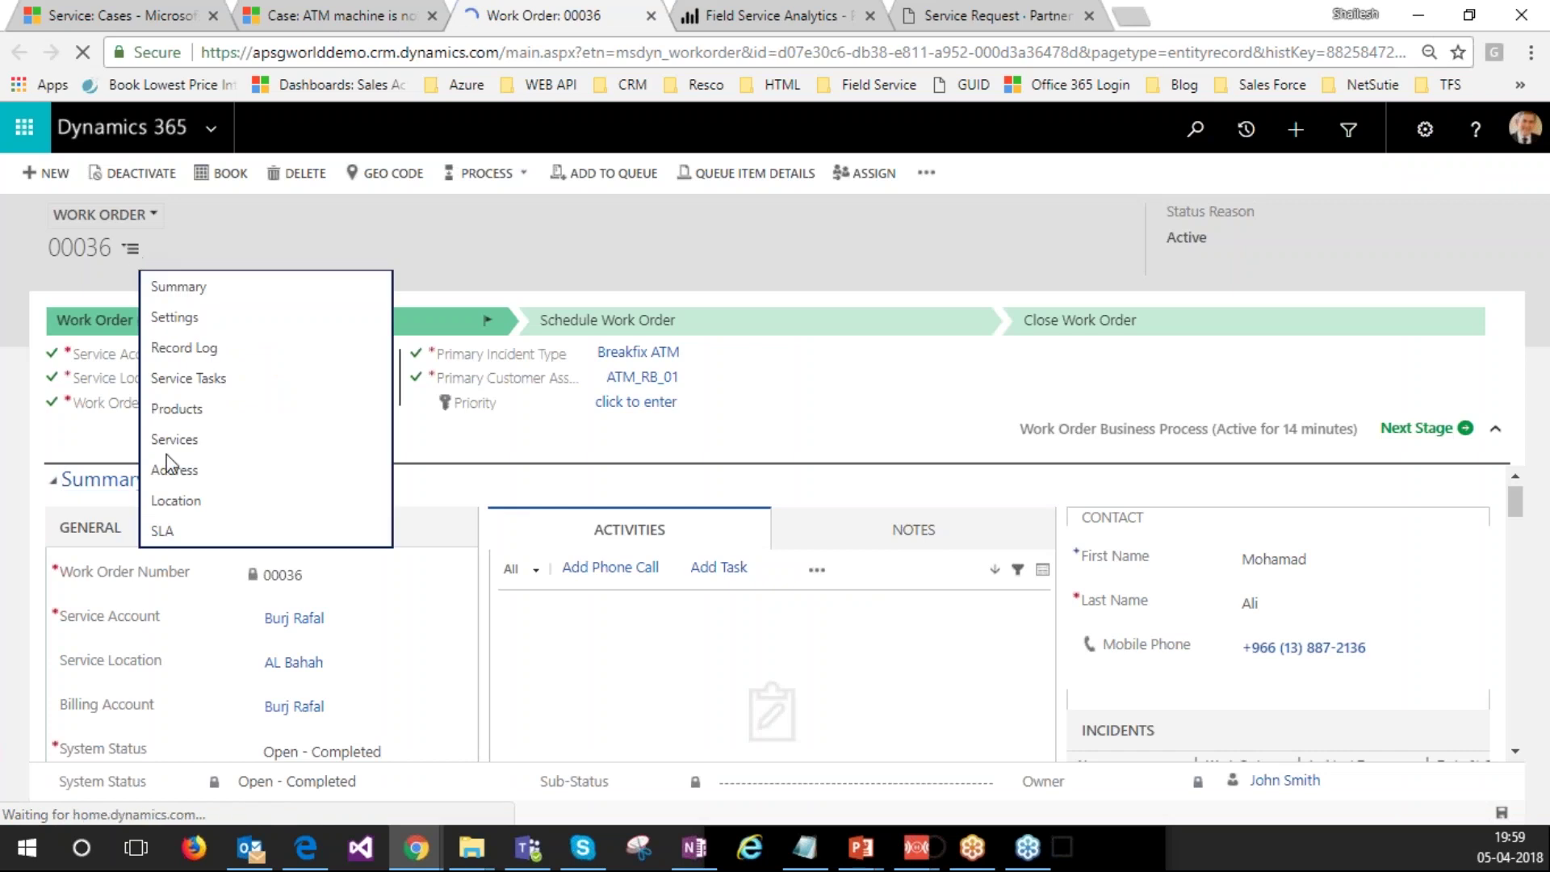
left_click(178, 408)
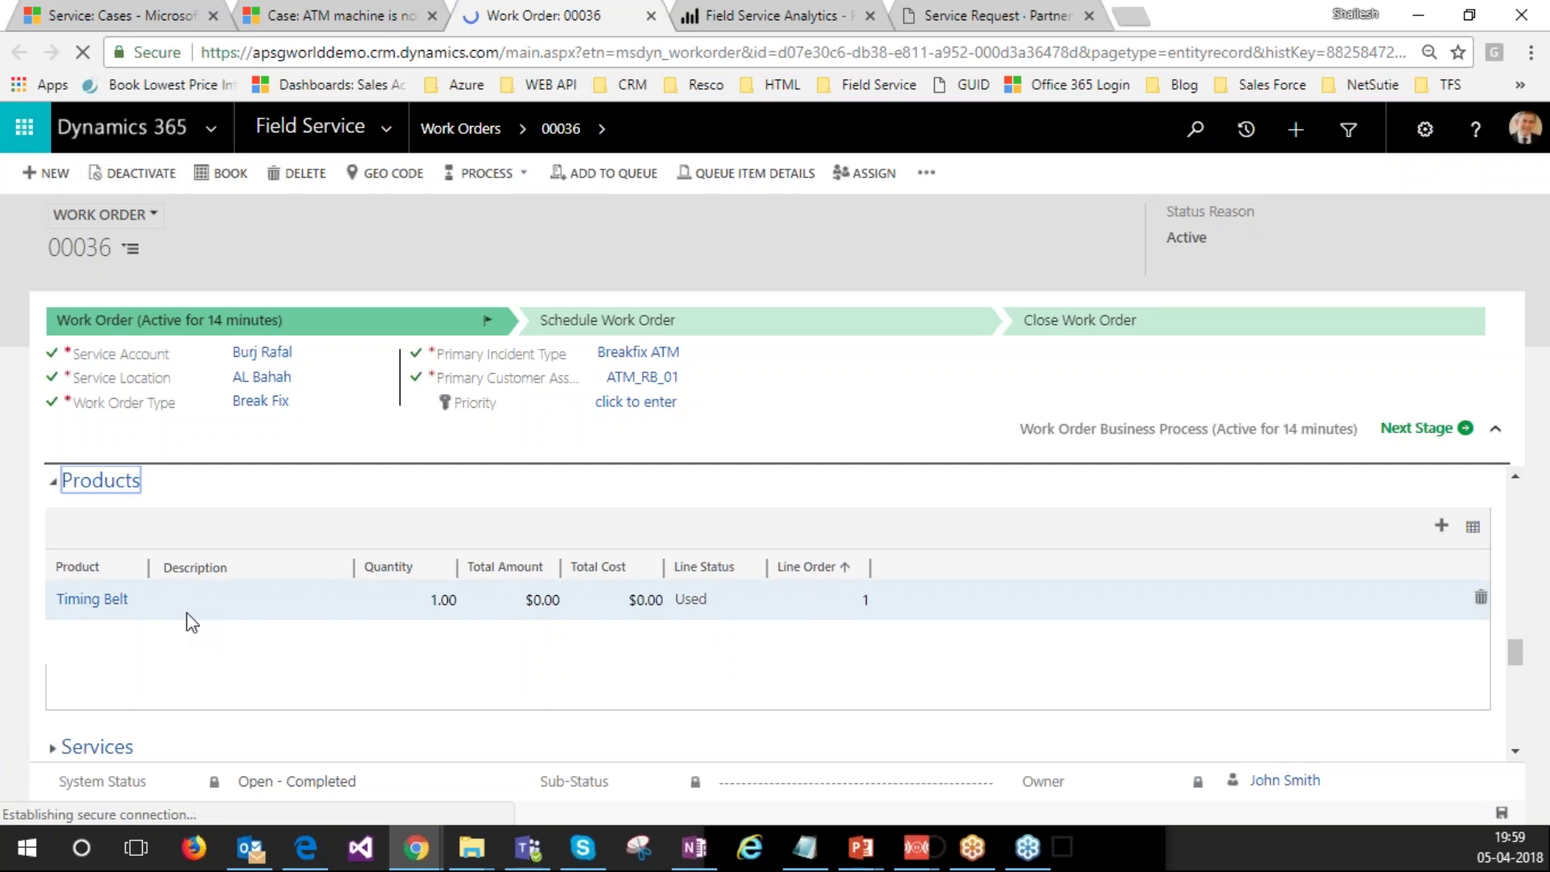
Step: Display the notes in the work order's Summary section and save the attached Signature.png file to the Desktop
left_click(132, 249)
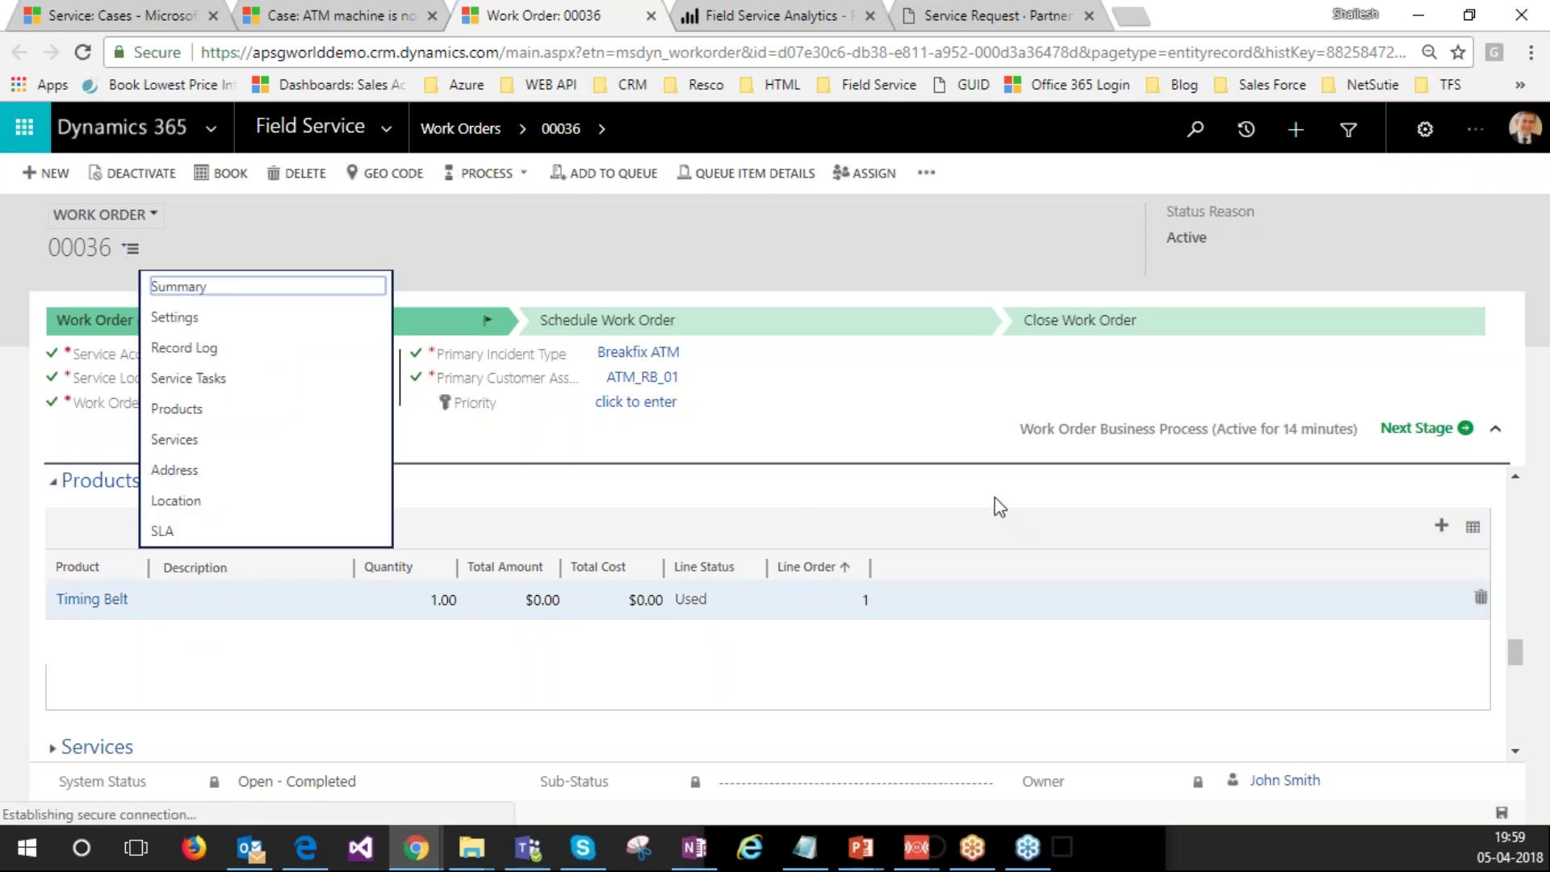
key("Return")
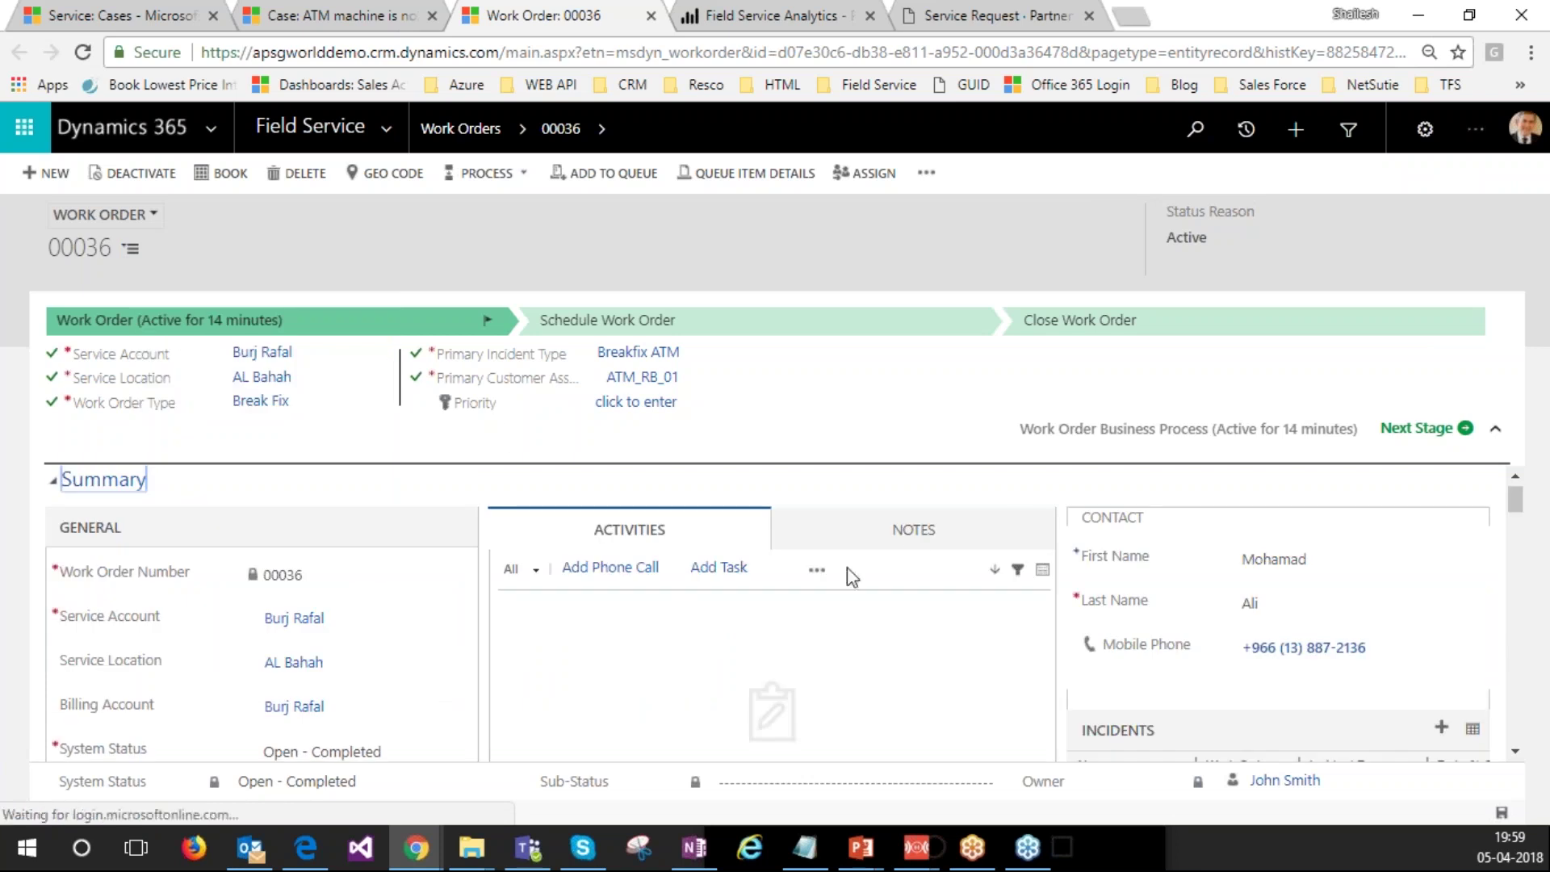
left_click(915, 537)
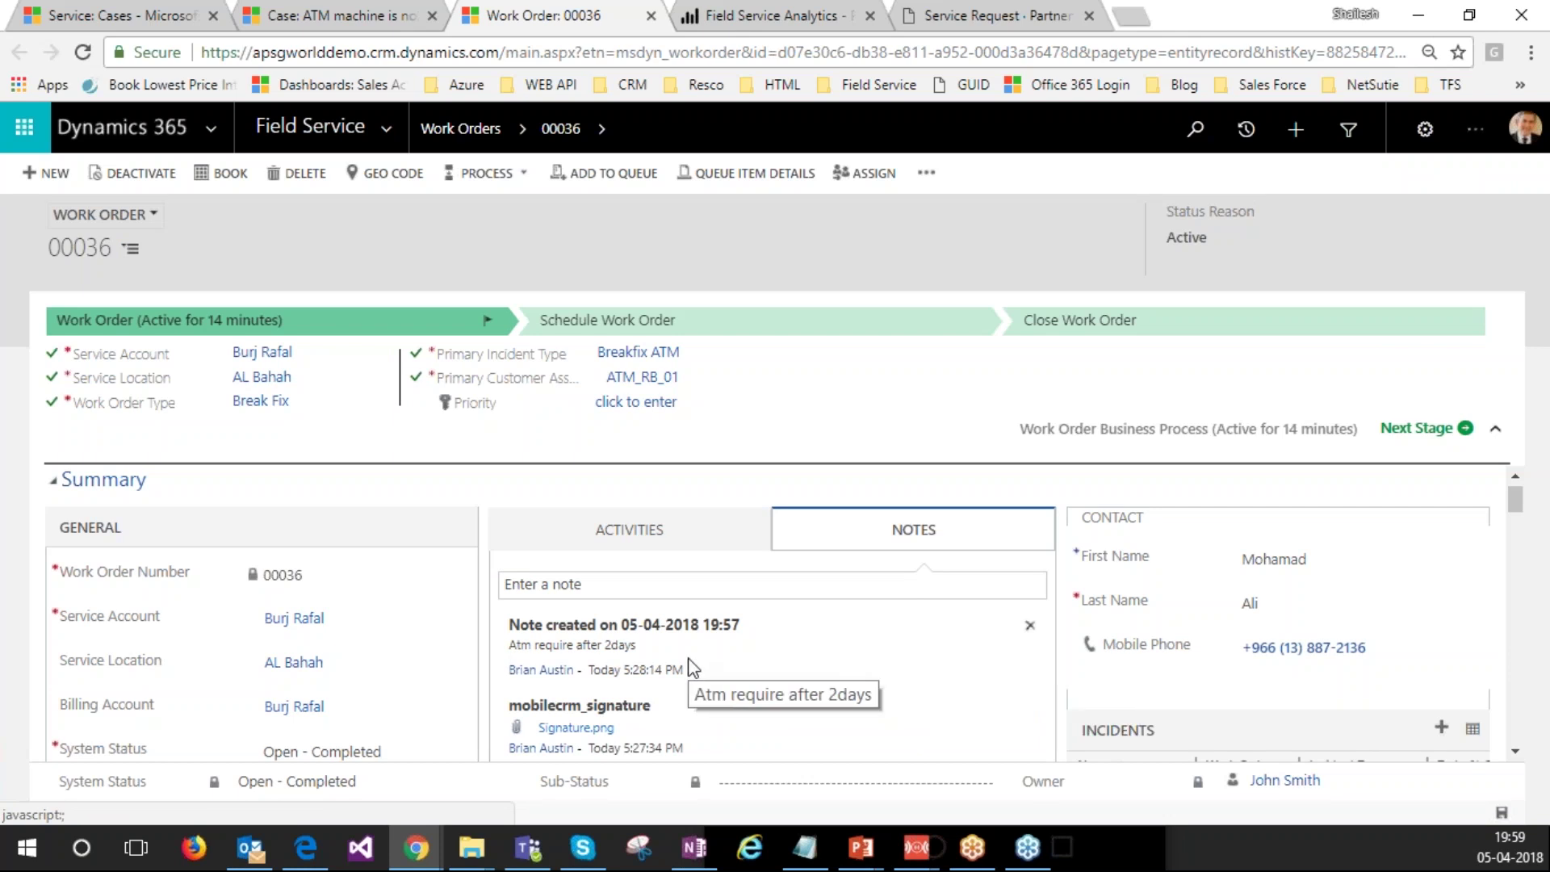
scroll(688, 657, "down", 1)
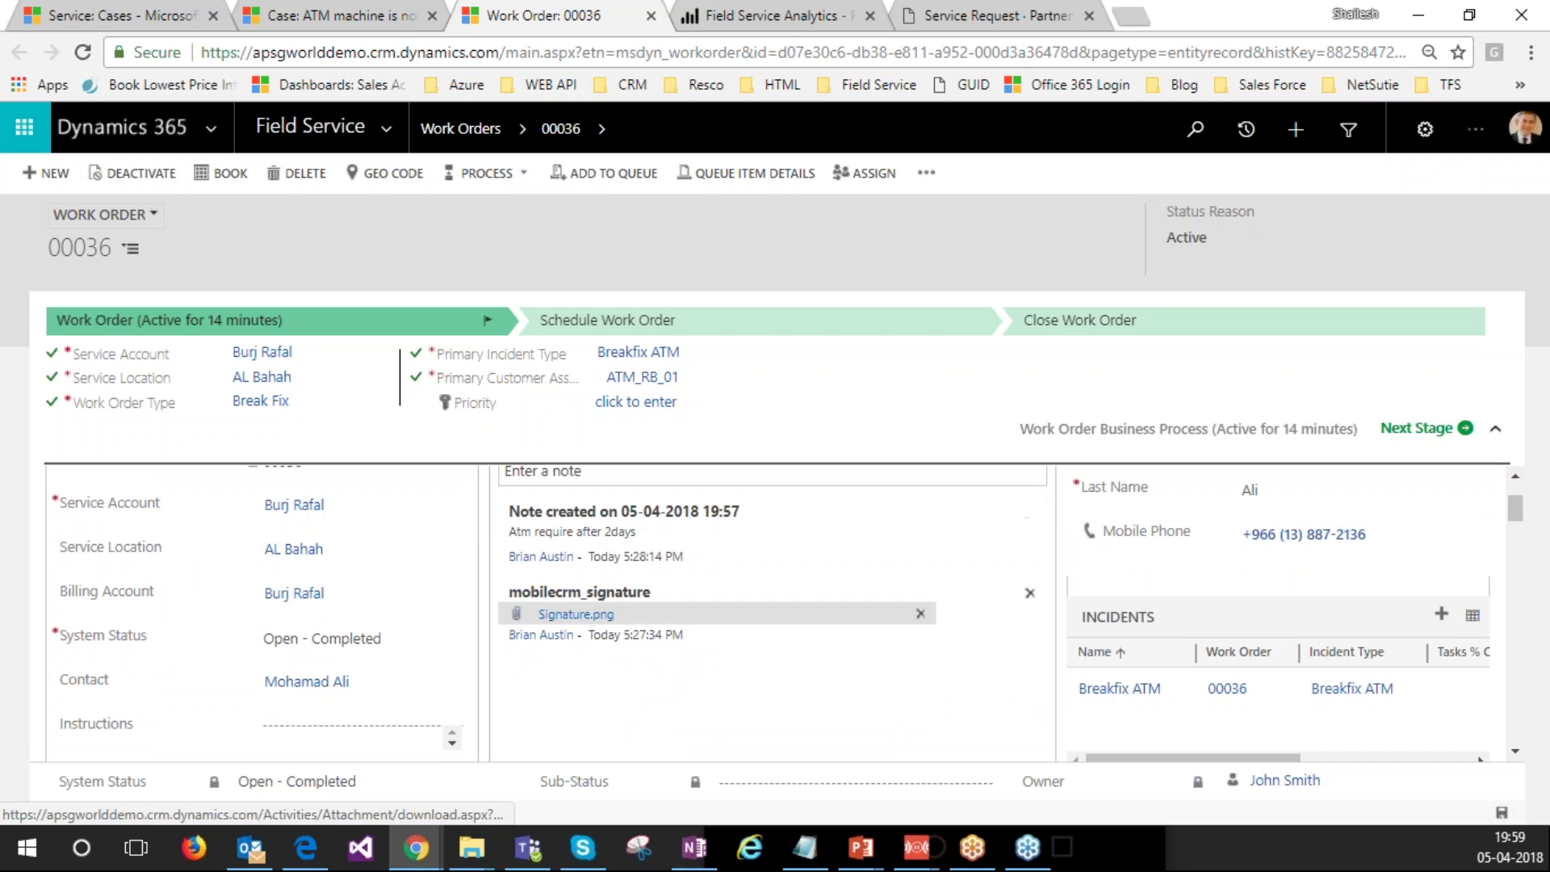
left_click(651, 621)
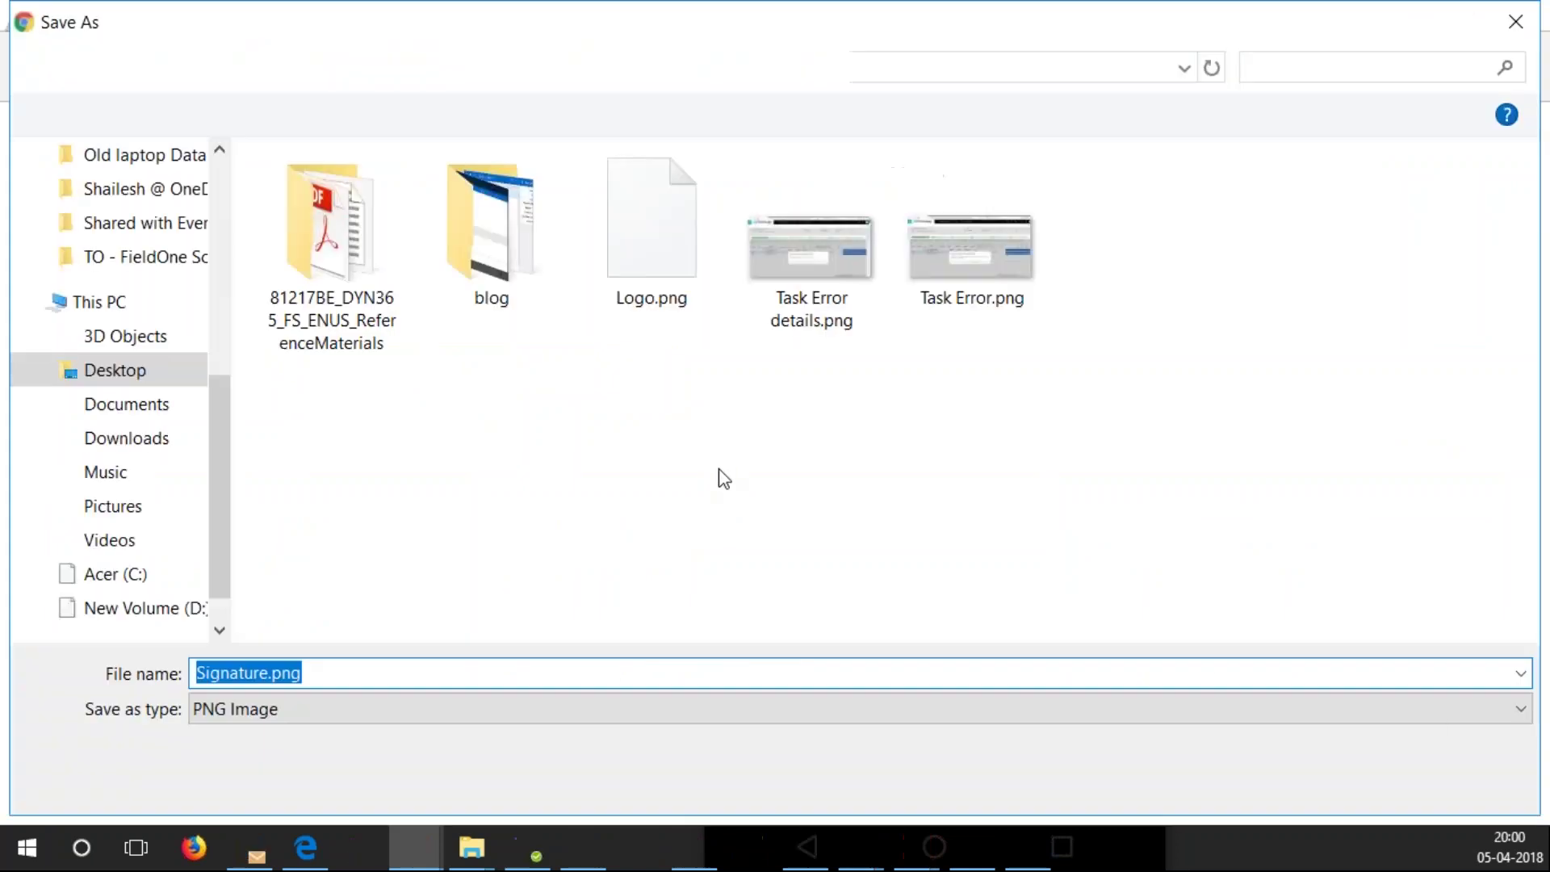
left_click(1342, 772)
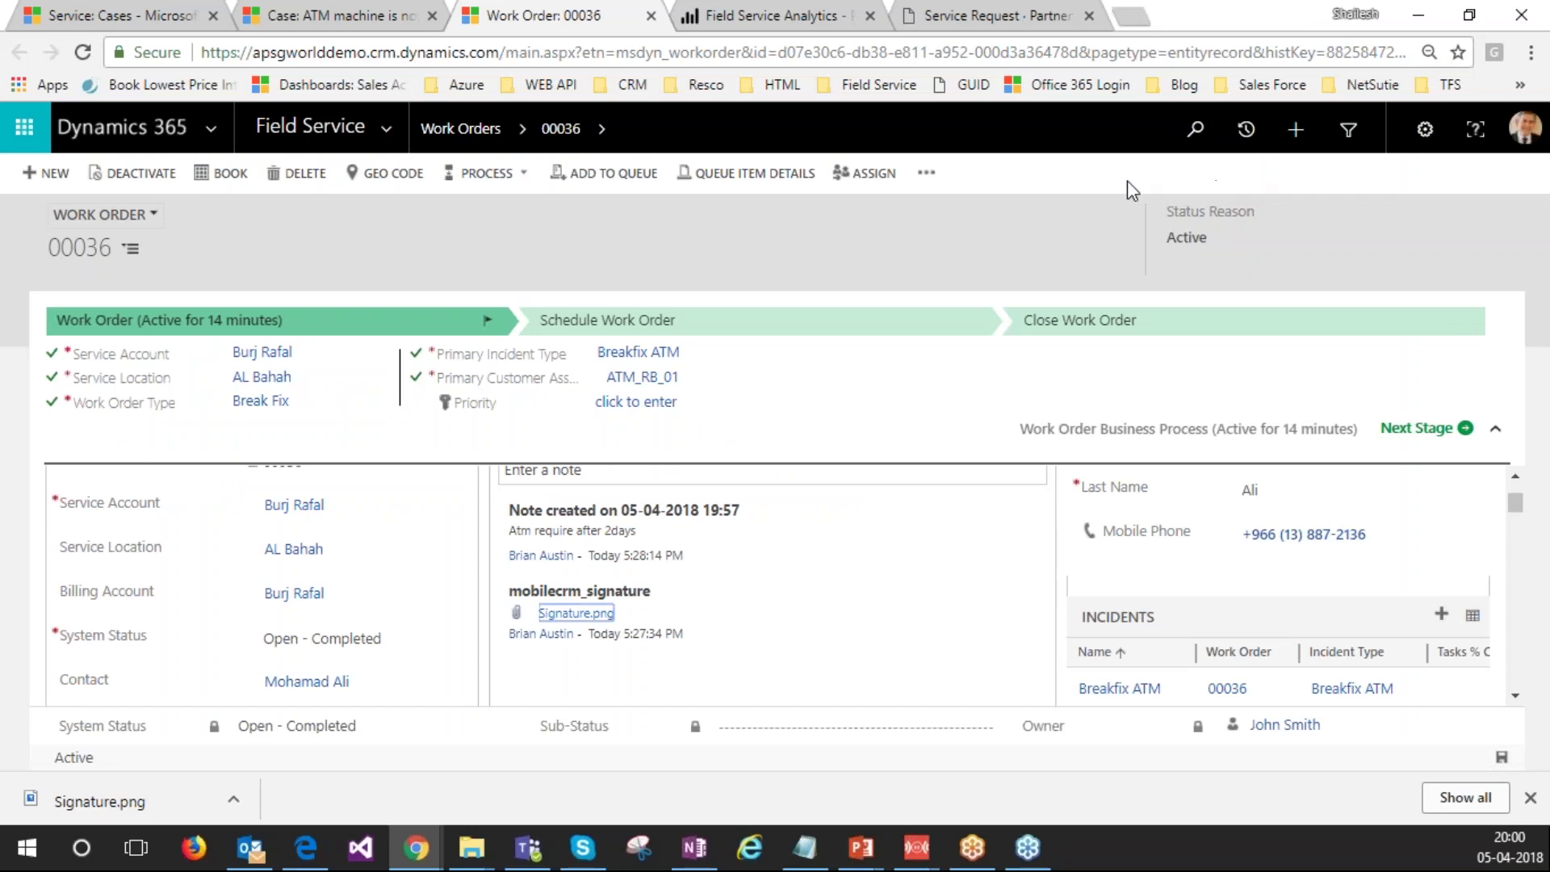
Step: Switch to the customer portal and sign in with the prefilled username by entering the account password
left_click(987, 9)
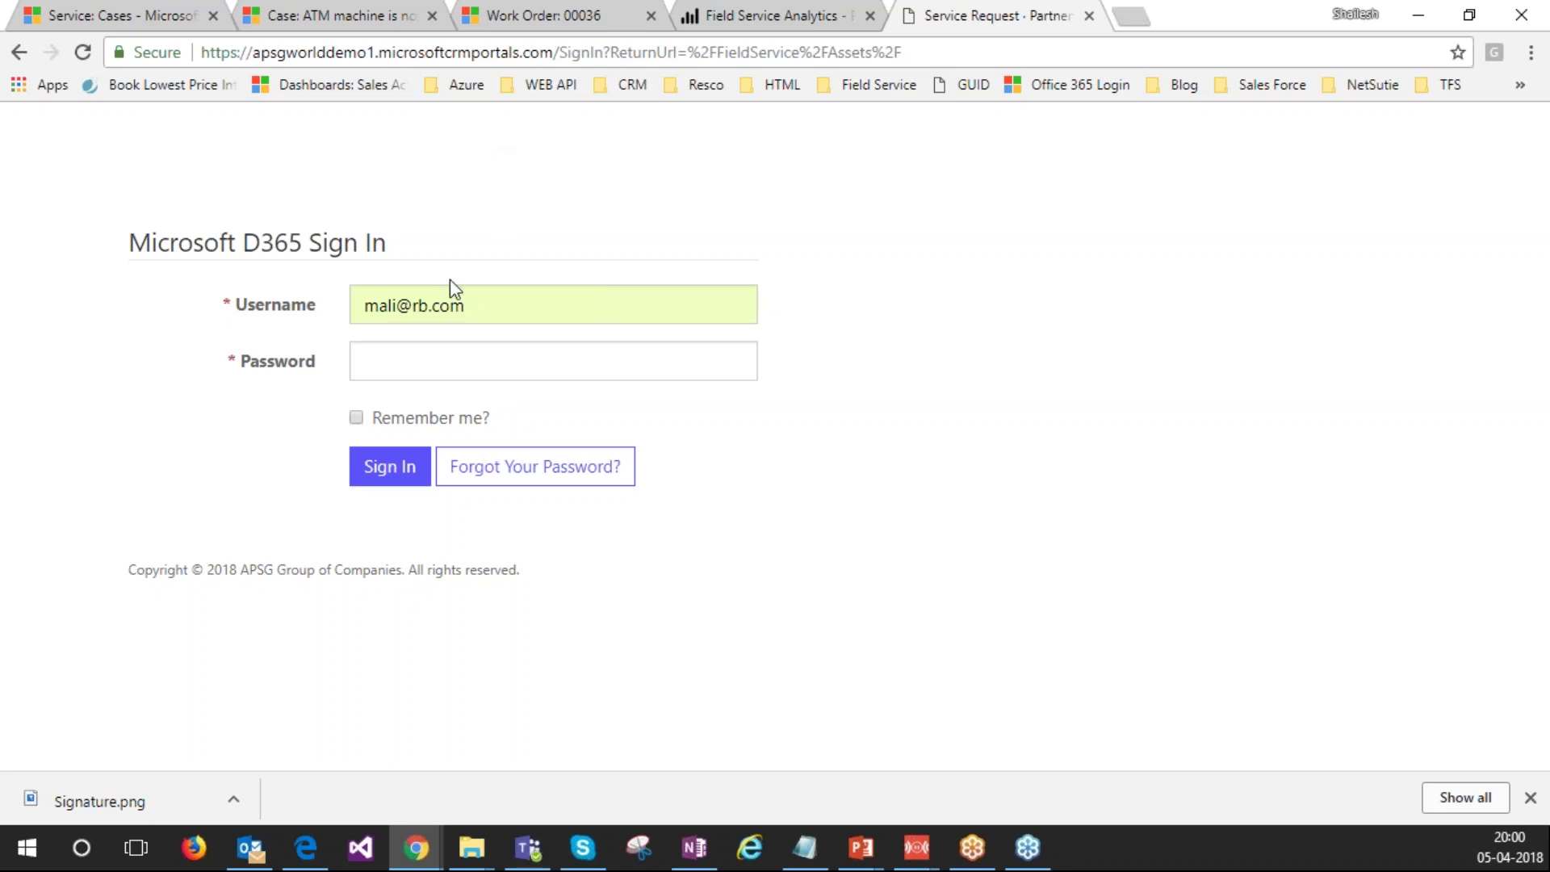
left_click(476, 354)
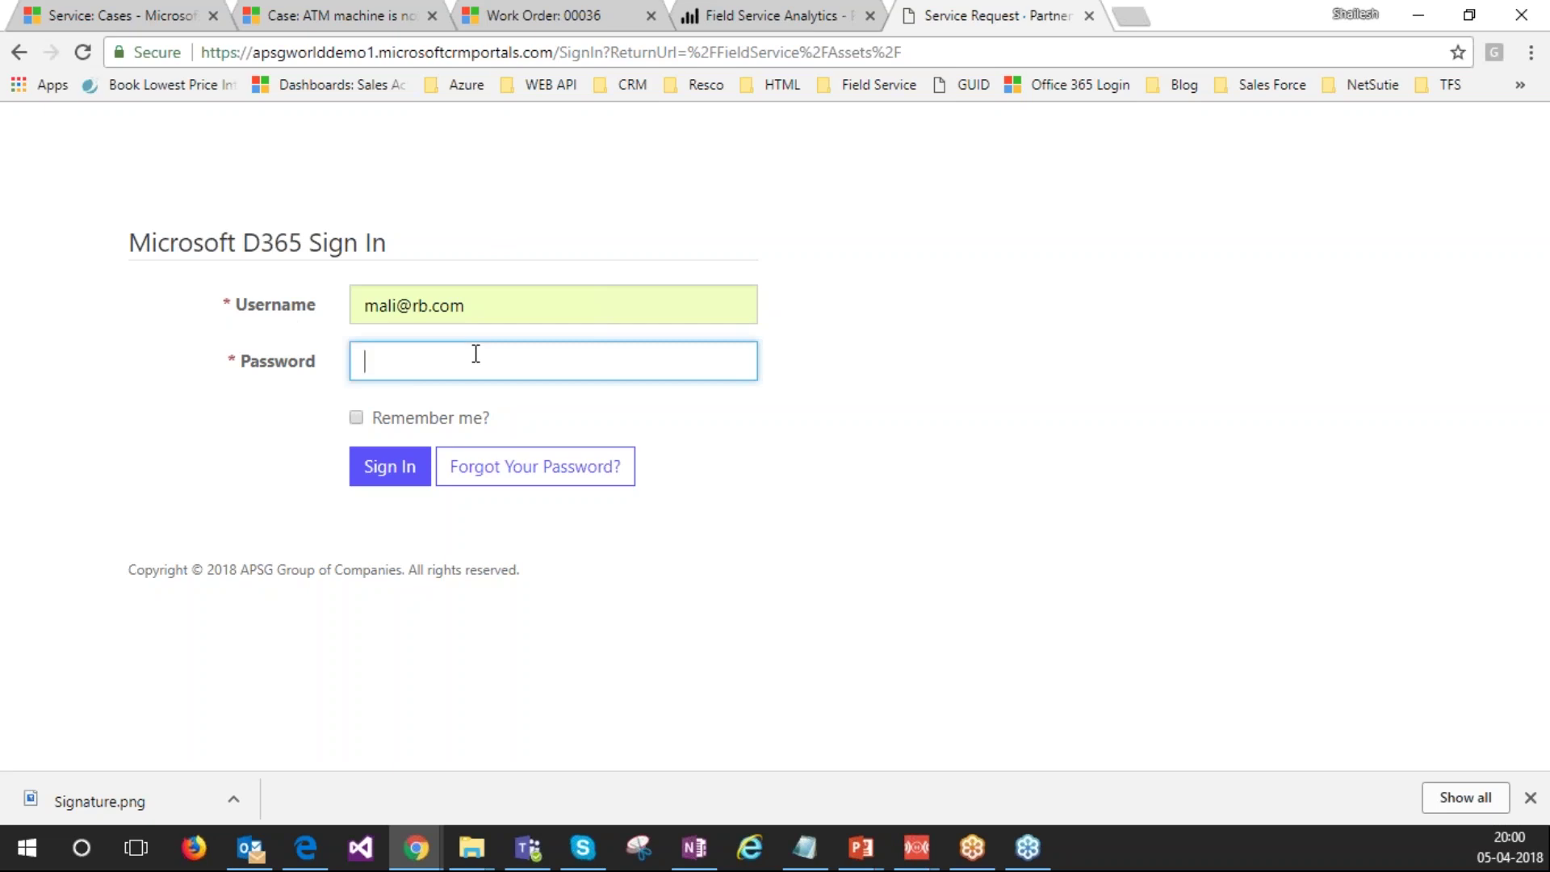
type("••••••••••••")
left_click(390, 466)
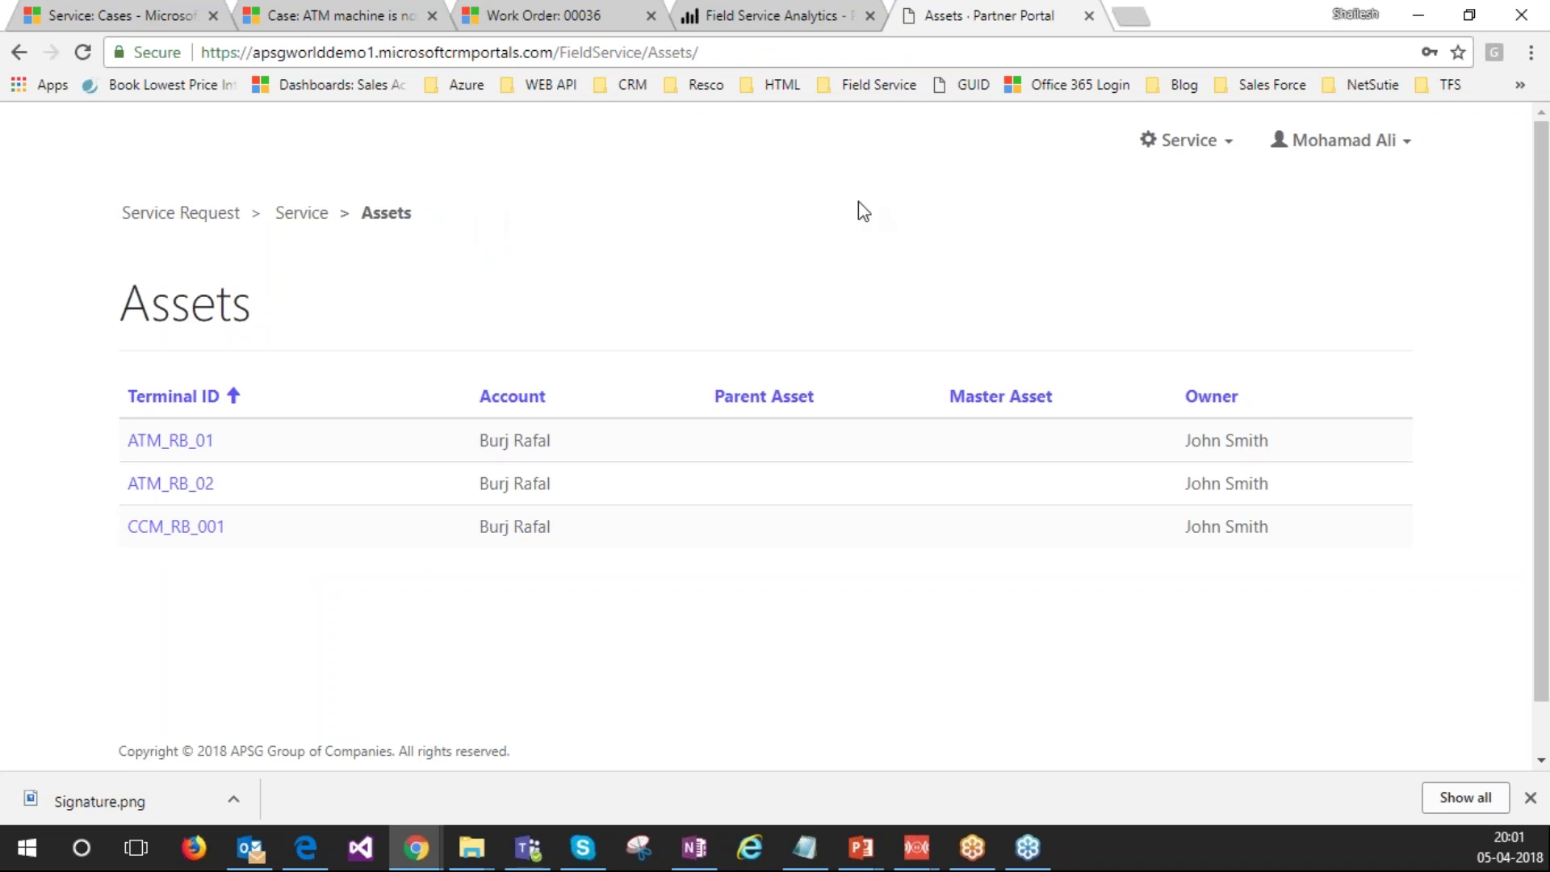
Step: Display the portal's Service overview page and examine its agreements, customer assets, invoices and active work orders
left_click(1225, 145)
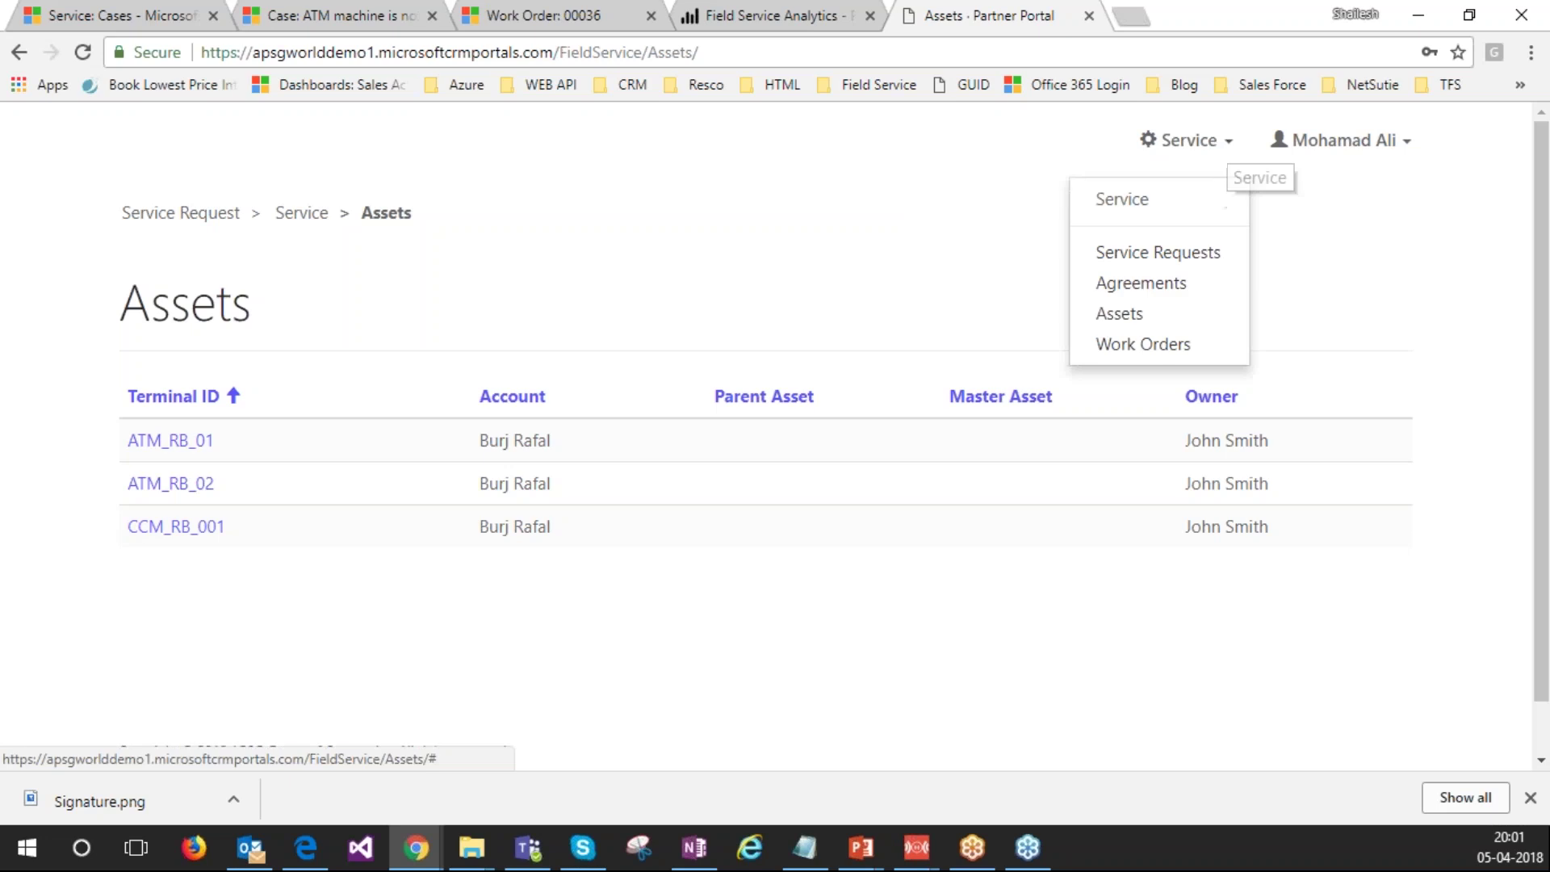
left_click(1176, 203)
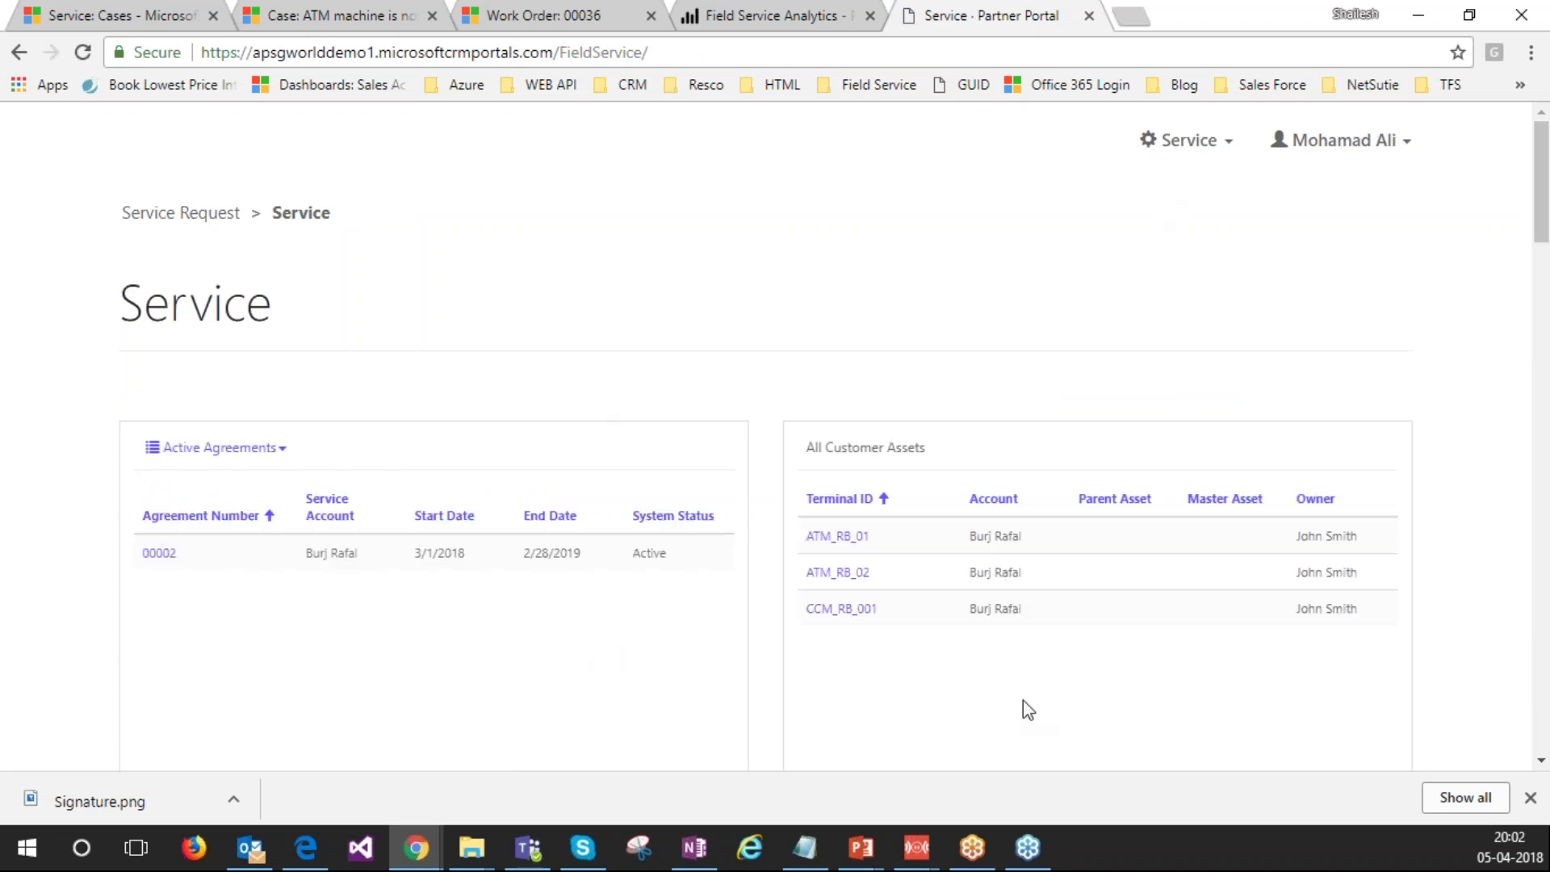
scroll(1023, 701, "down", 1)
scroll(1024, 700, "down", 3)
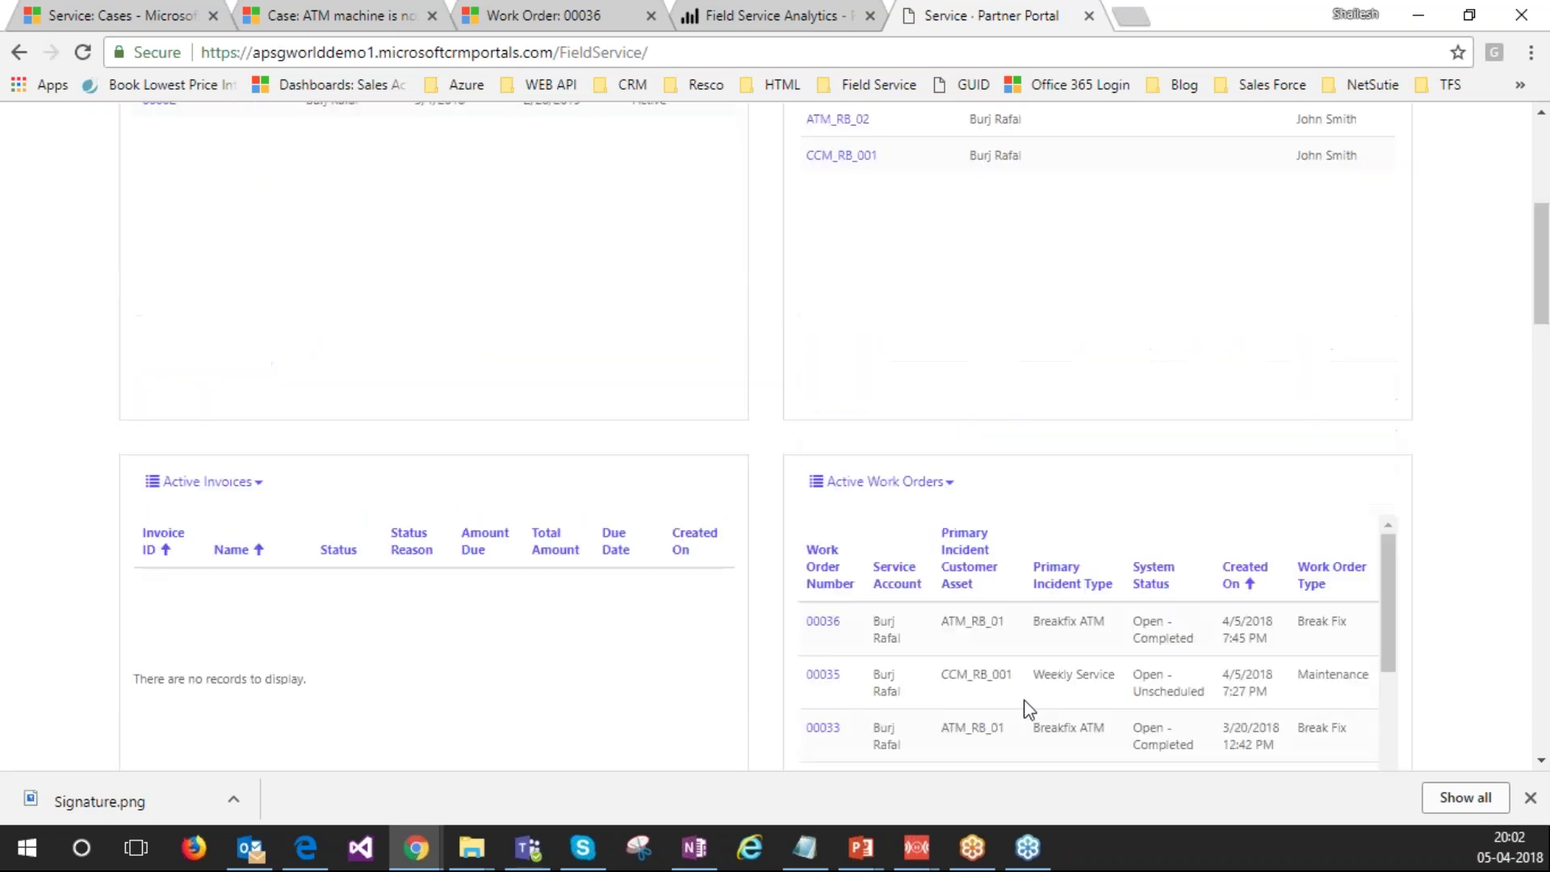
scroll(713, 677, "down", 1)
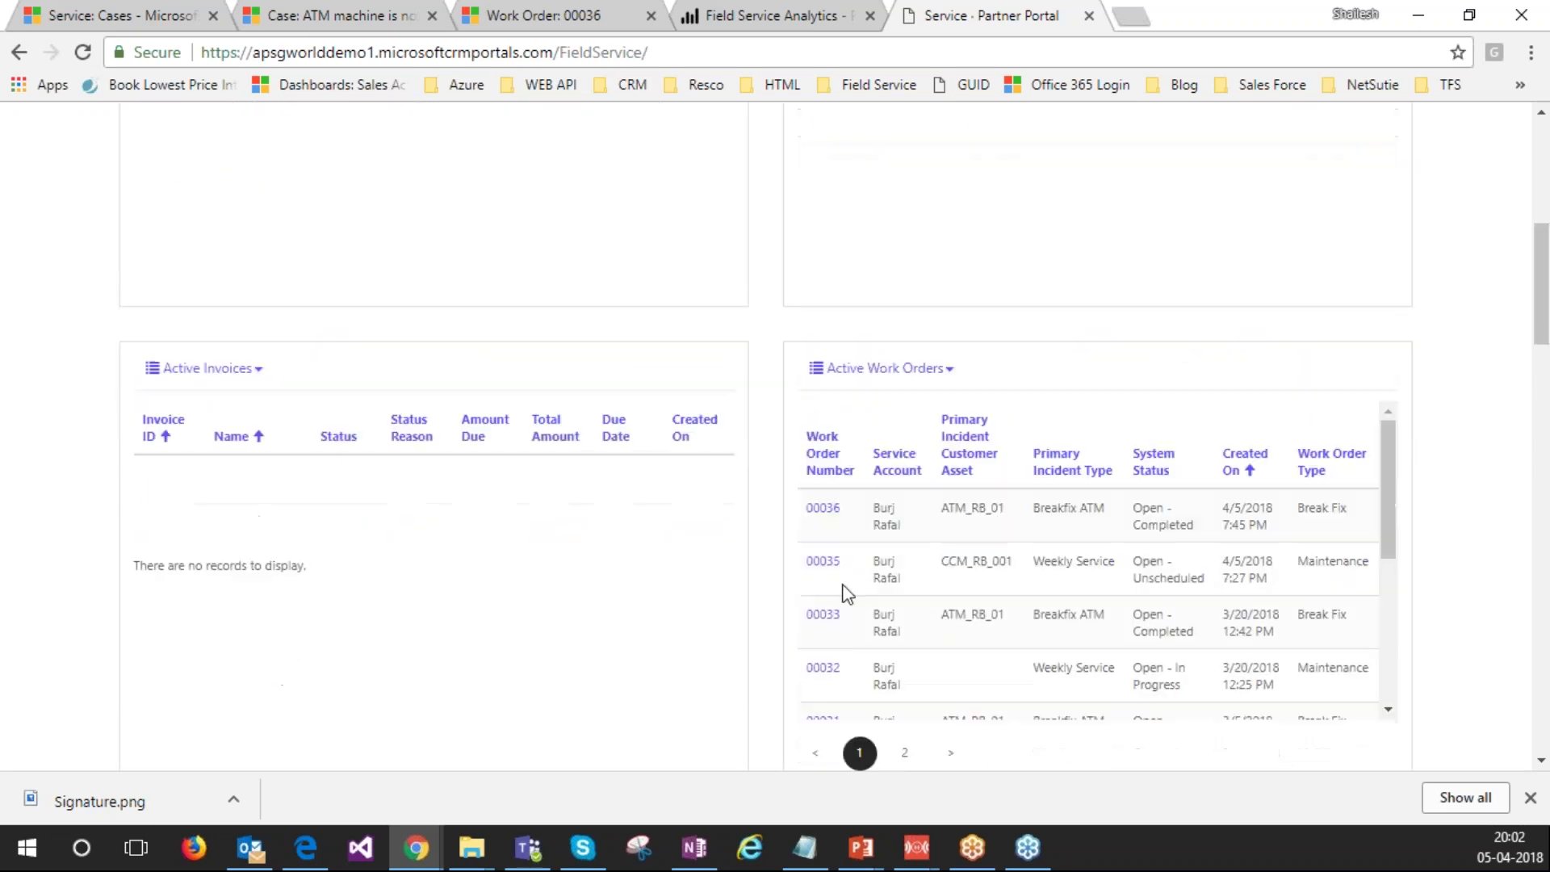
scroll(998, 591, "down", 1)
scroll(1010, 516, "down", 1)
scroll(1020, 436, "up", 2)
scroll(1485, 268, "up", 5)
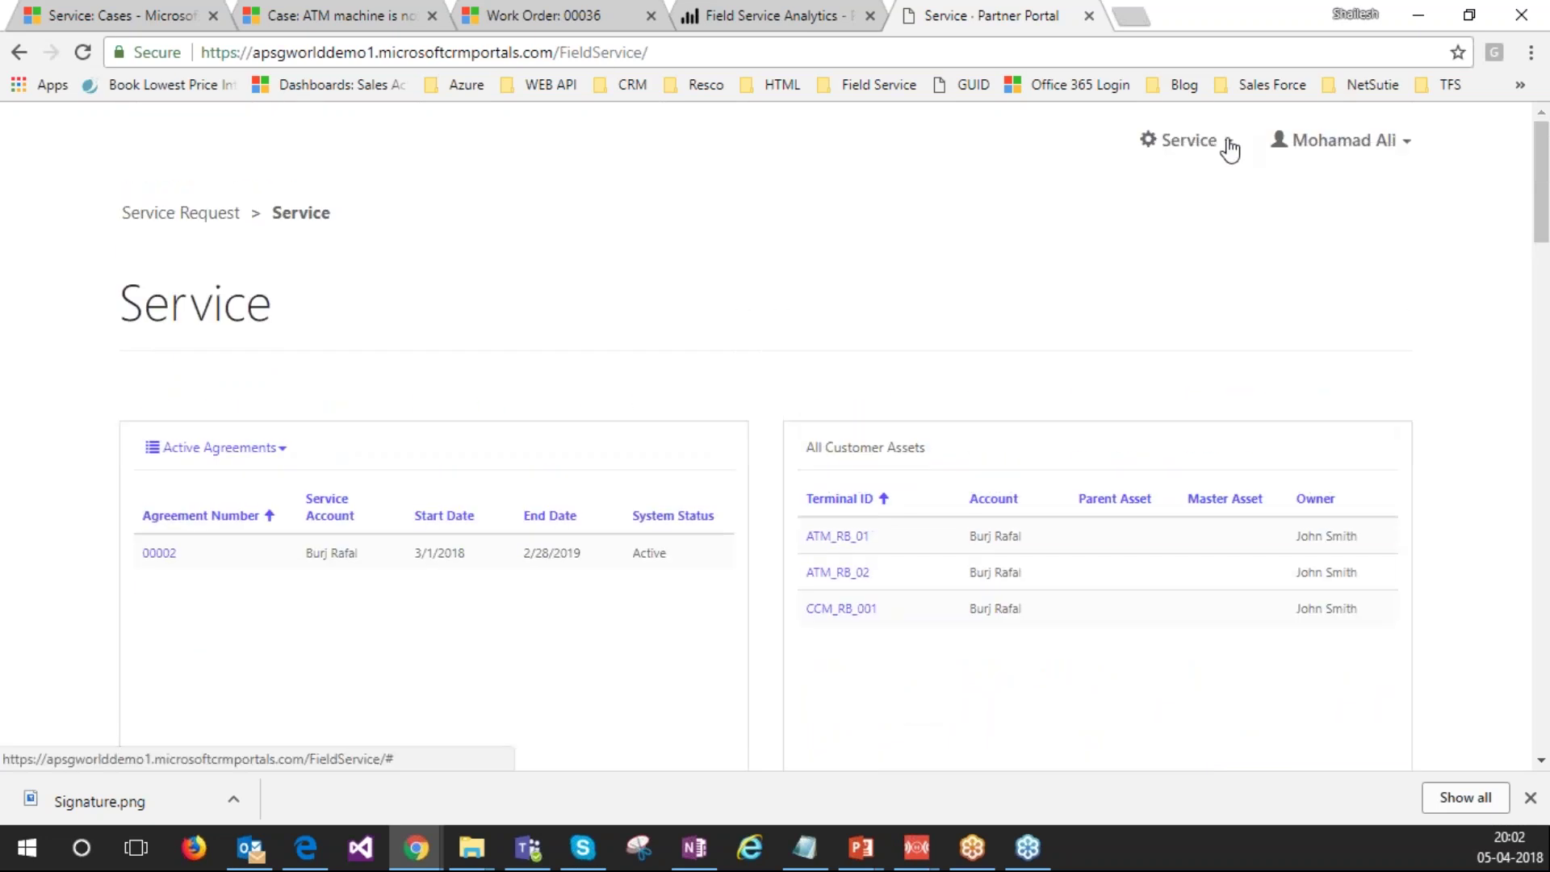
Step: Display the portal's Service Requests, open a blank new service request form and review its fields
left_click(1223, 143)
left_click(1193, 253)
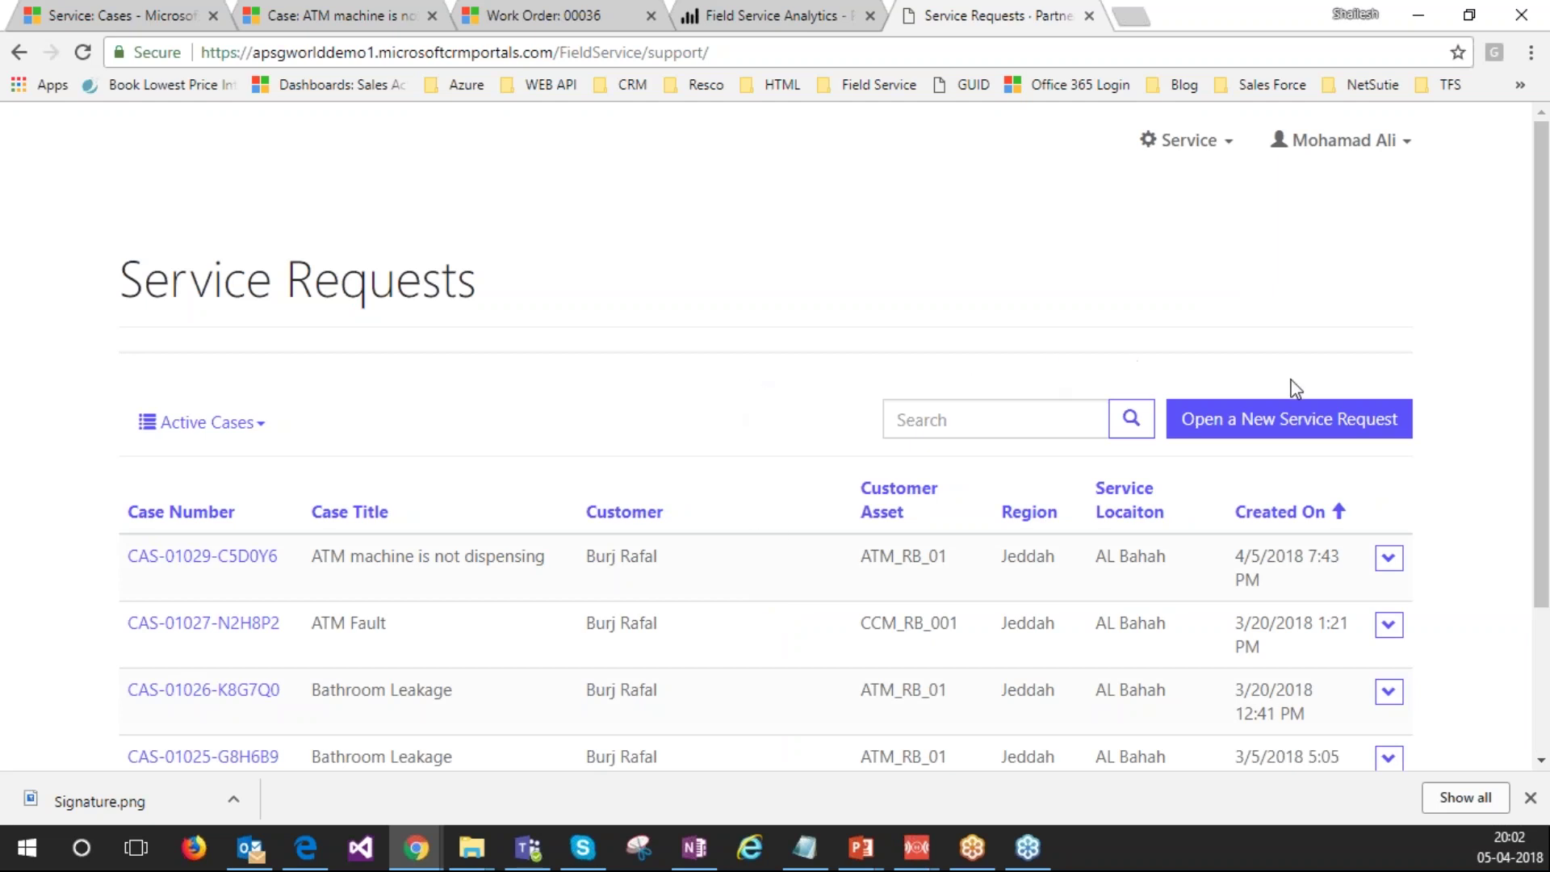
left_click(1320, 421)
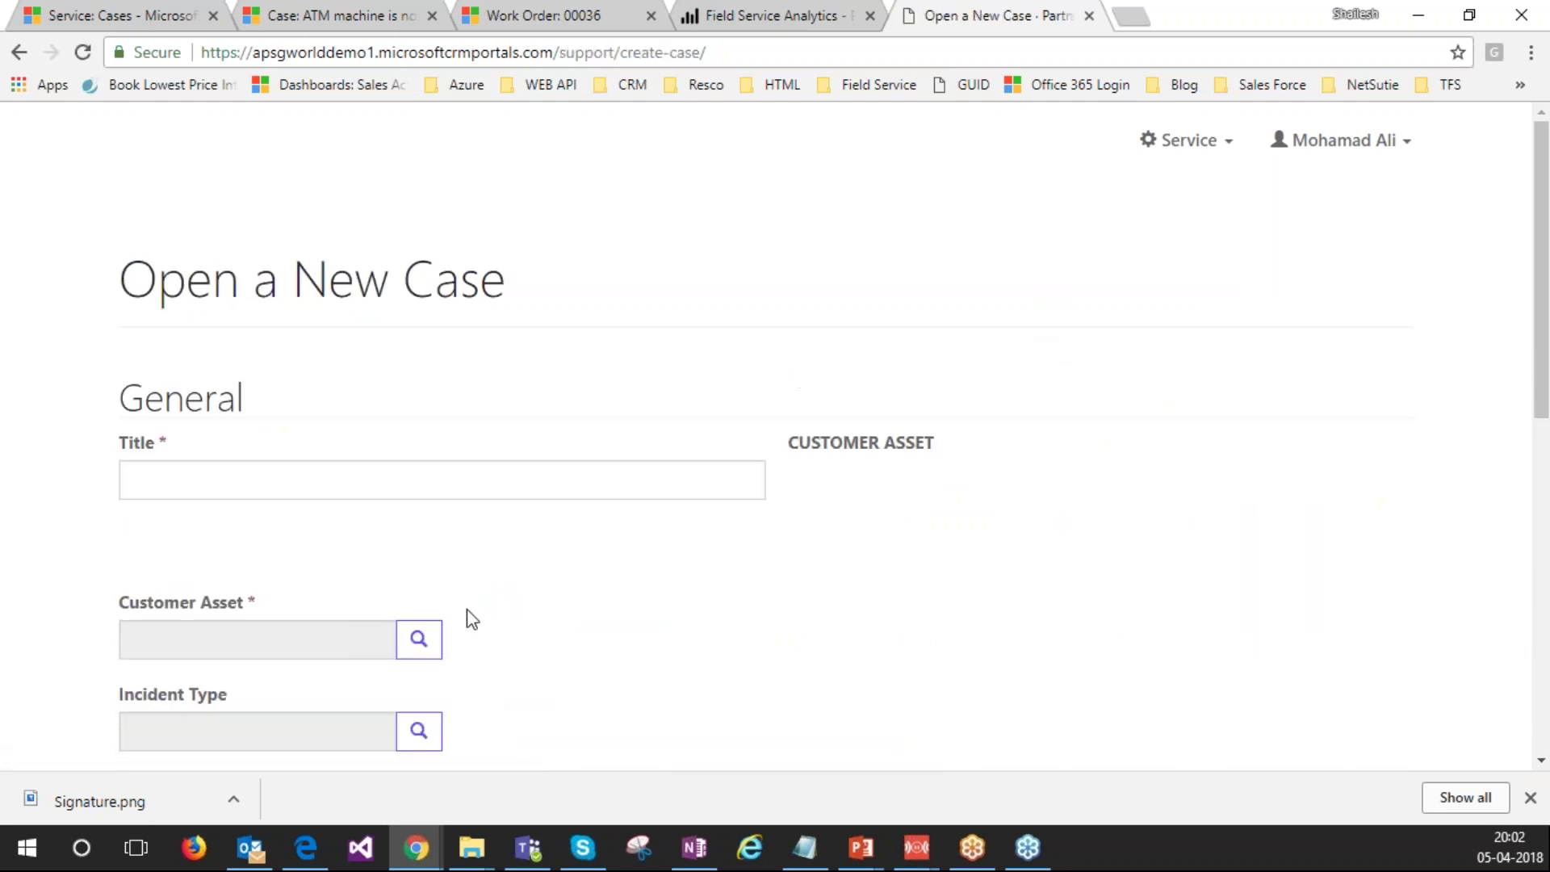
scroll(484, 614, "down", 8)
scroll(536, 557, "up", 9)
Step: Return to Service Requests, view the details of the "ATM machine is not dispensing" case and review its fields, notes and case actions
left_click(1217, 155)
left_click(1158, 252)
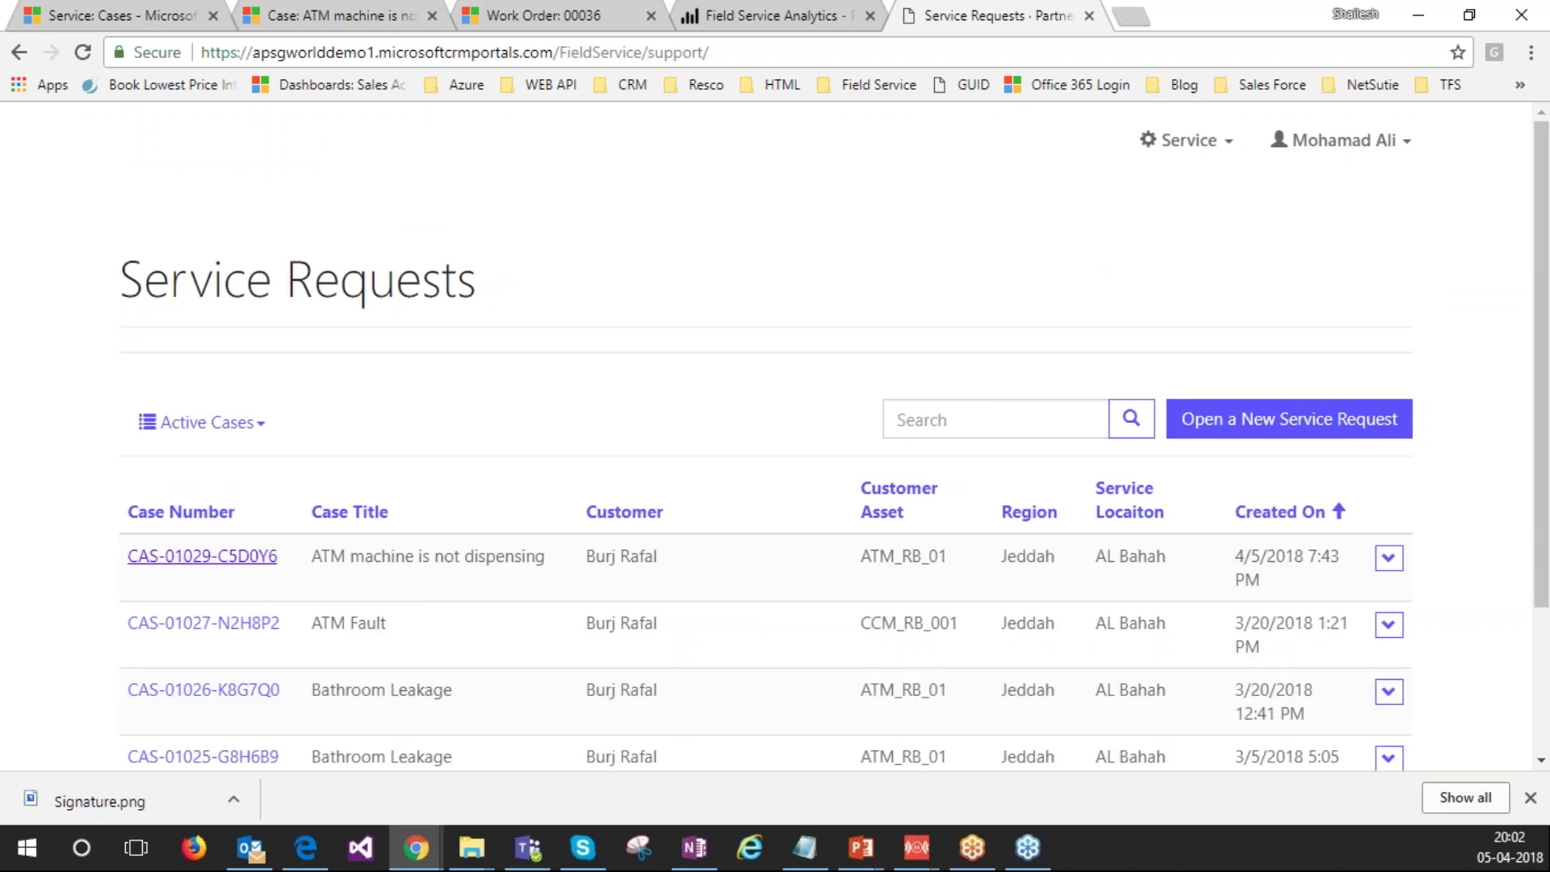
left_click(1389, 568)
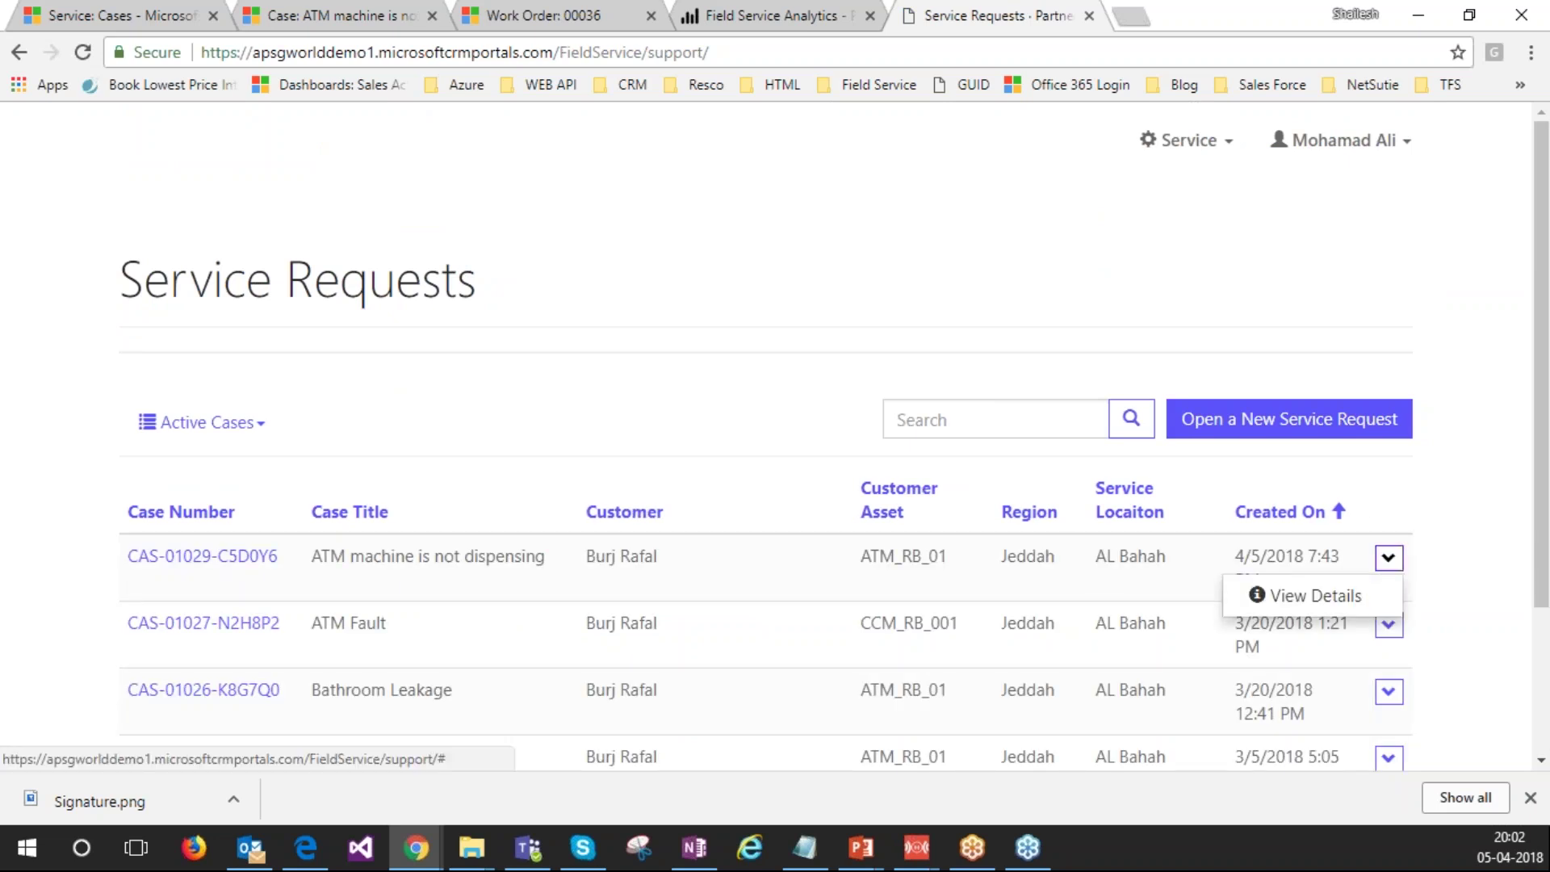
left_click(1336, 600)
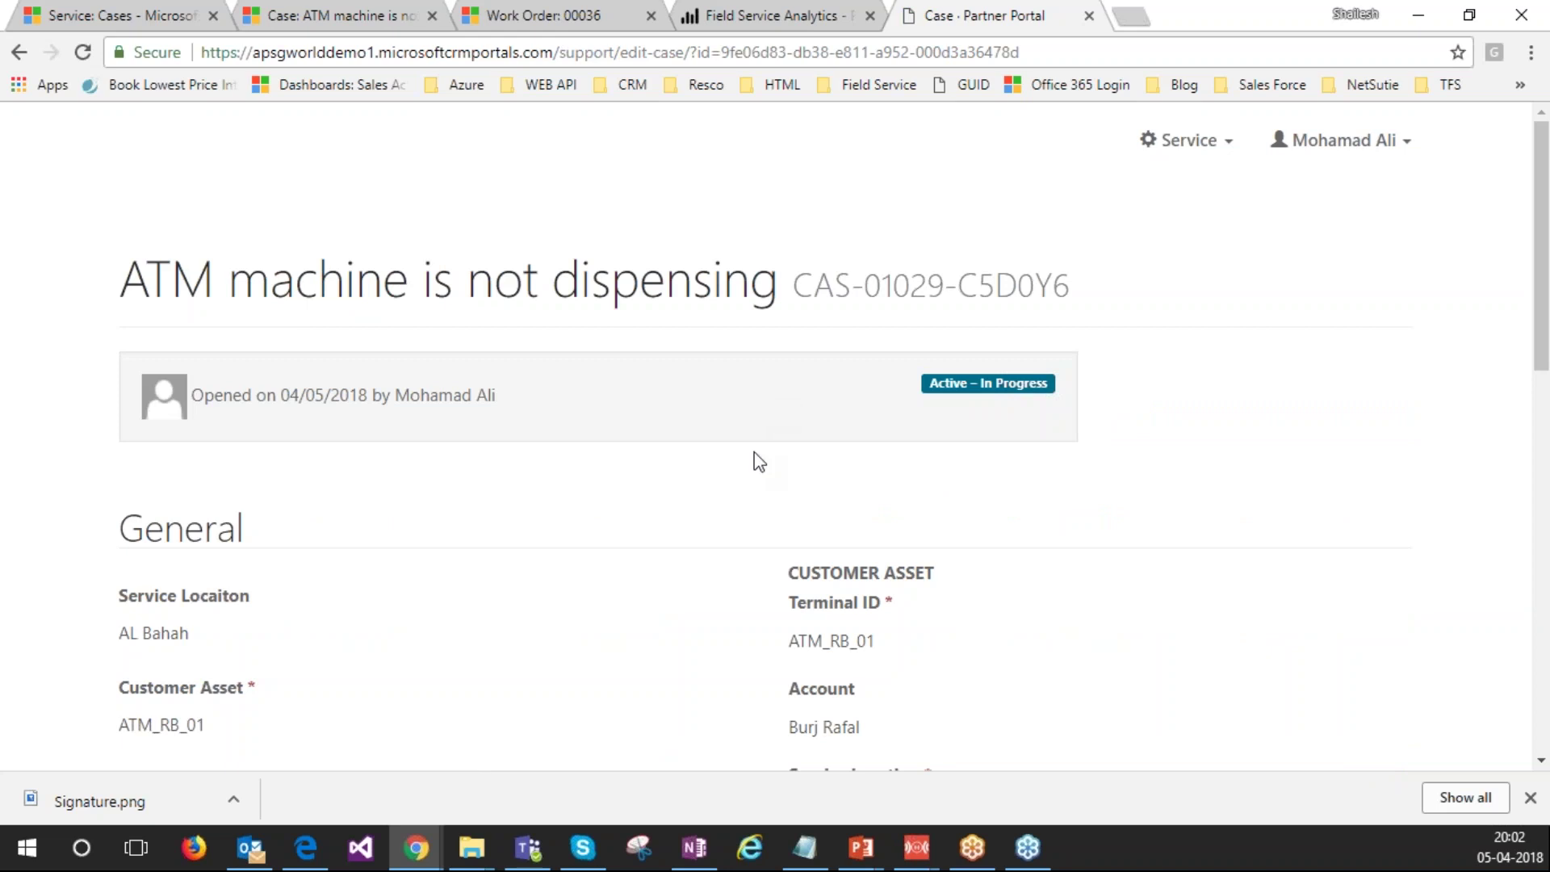
scroll(711, 517, "down", 3)
scroll(676, 574, "down", 1)
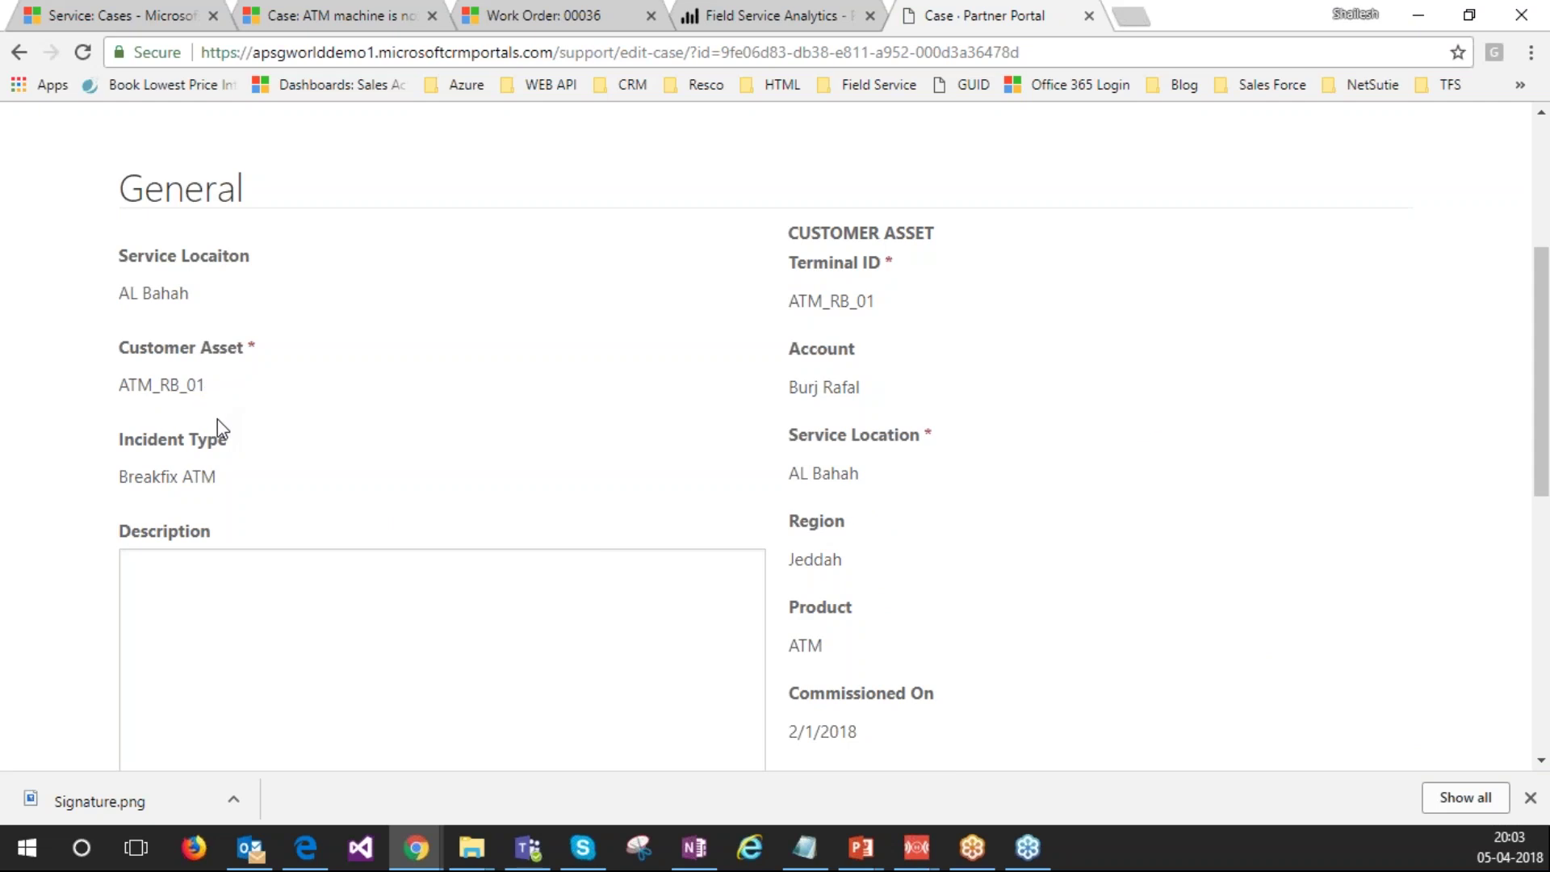
scroll(217, 419, "down", 4)
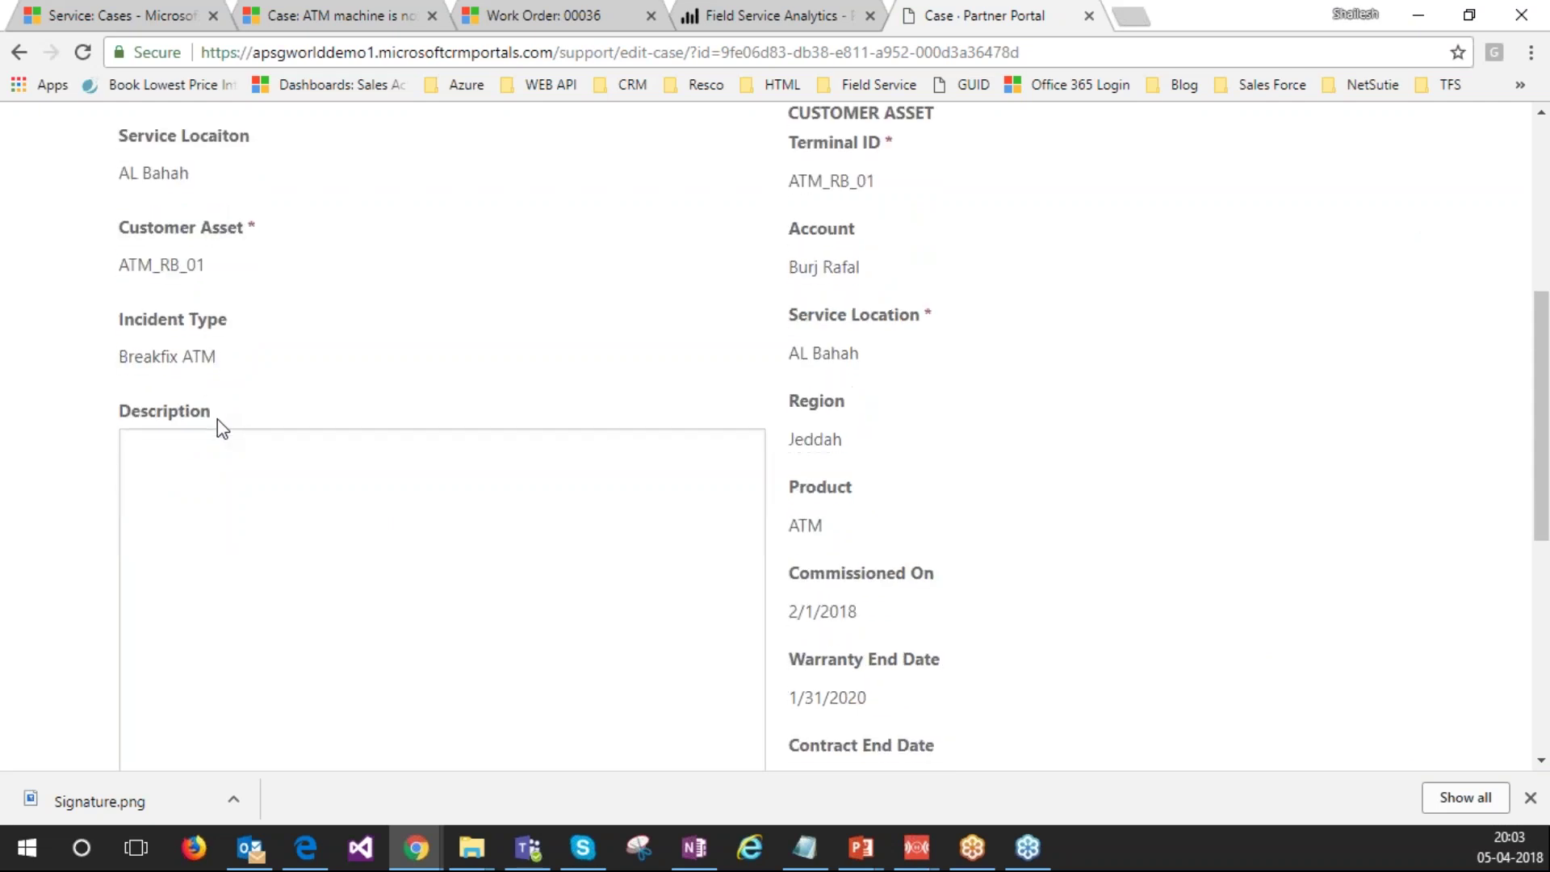
scroll(216, 420, "down", 3)
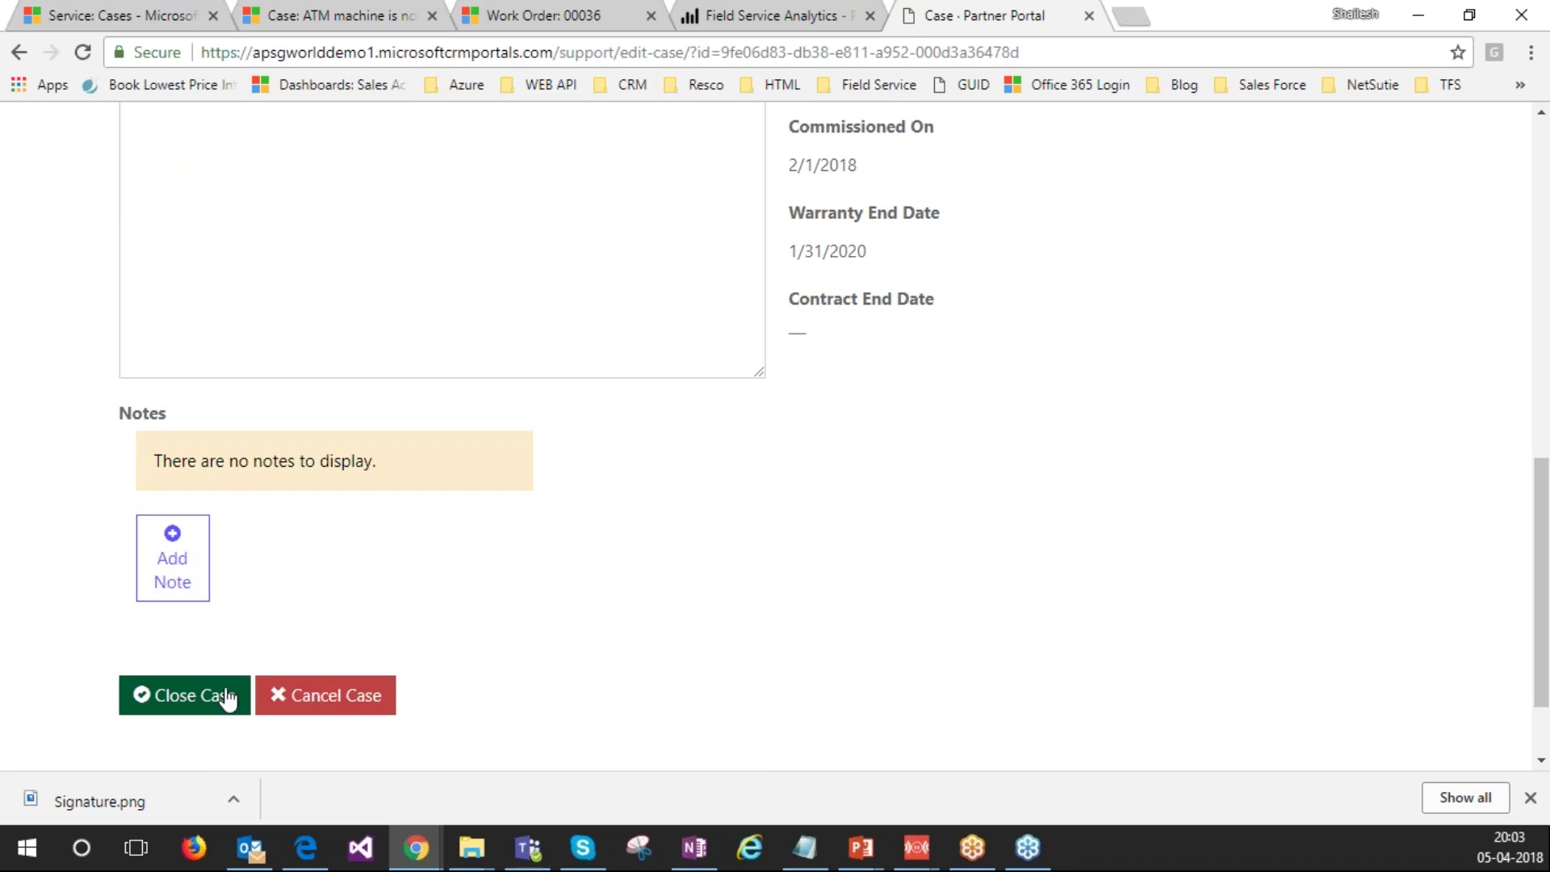
left_click(304, 696)
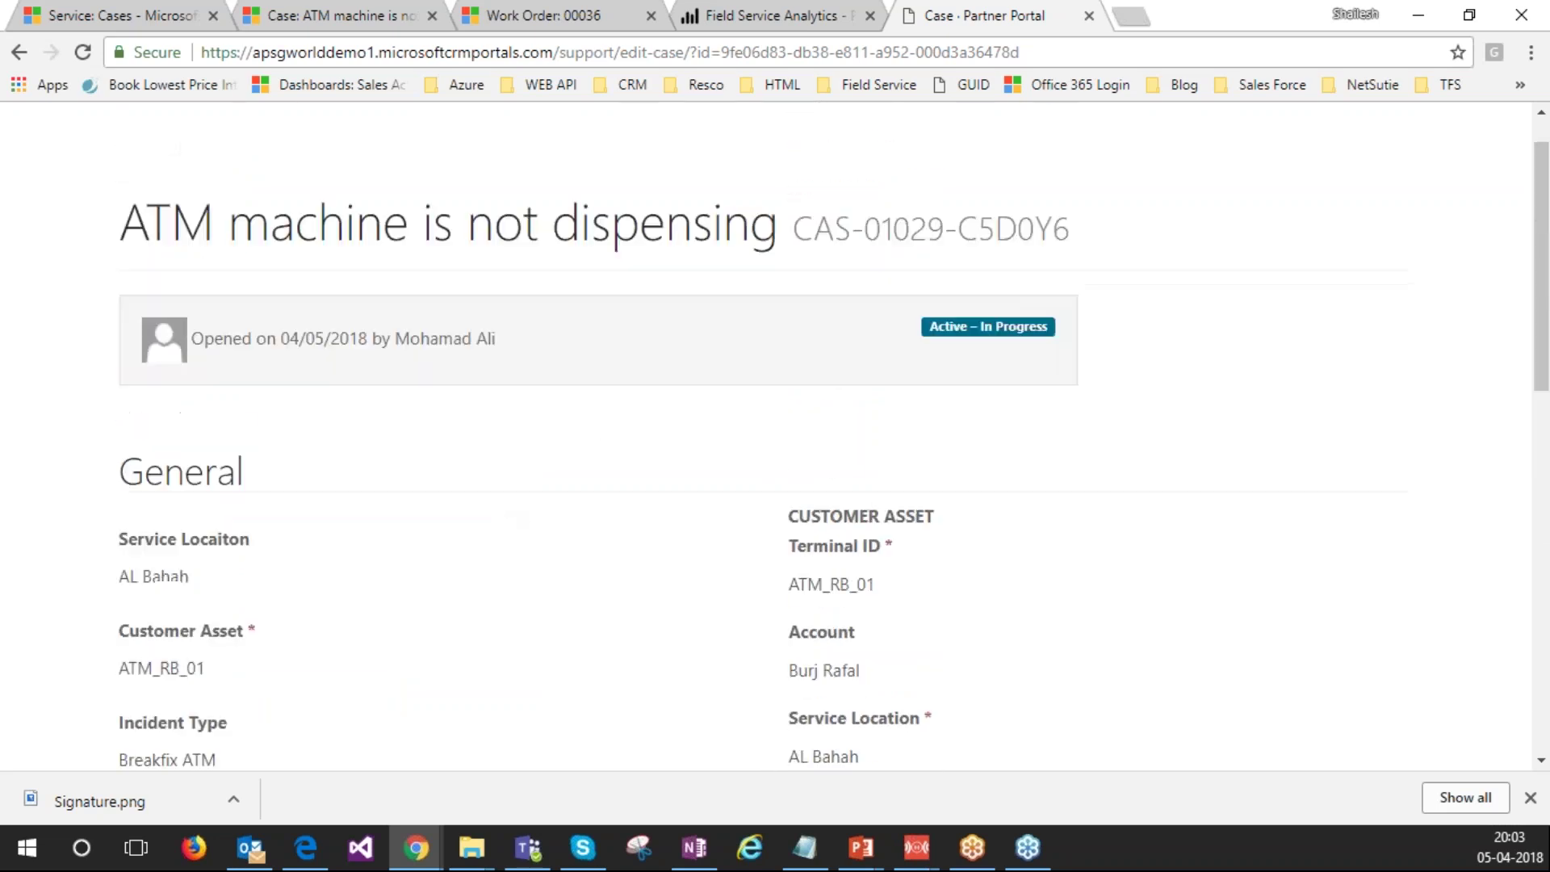
Step: Display the portal's Agreements list followed by its Assets list
left_click(1221, 155)
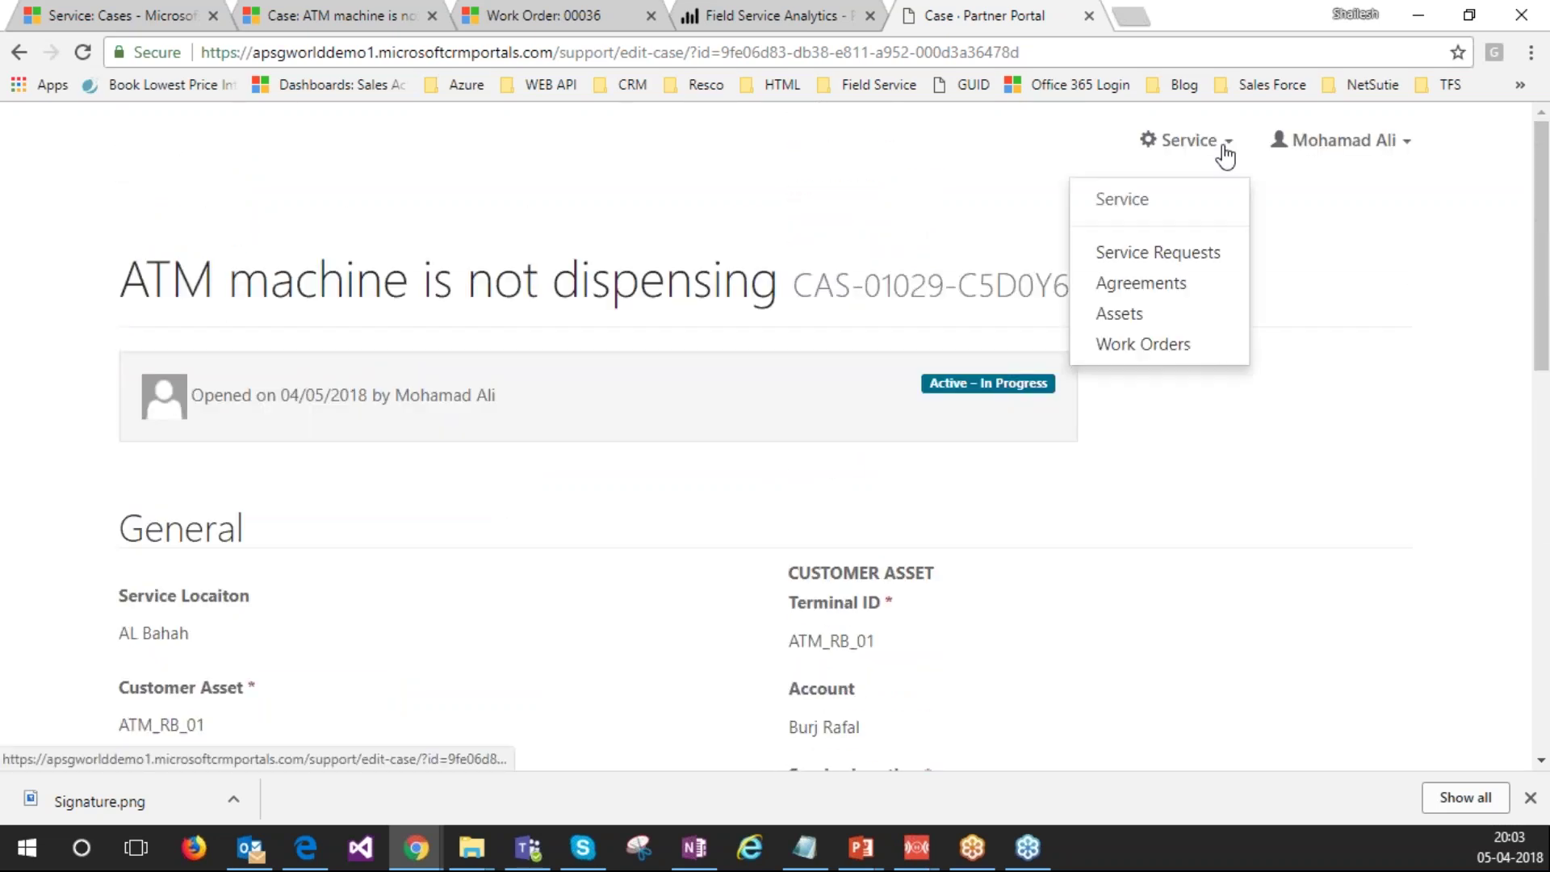
left_click(1170, 283)
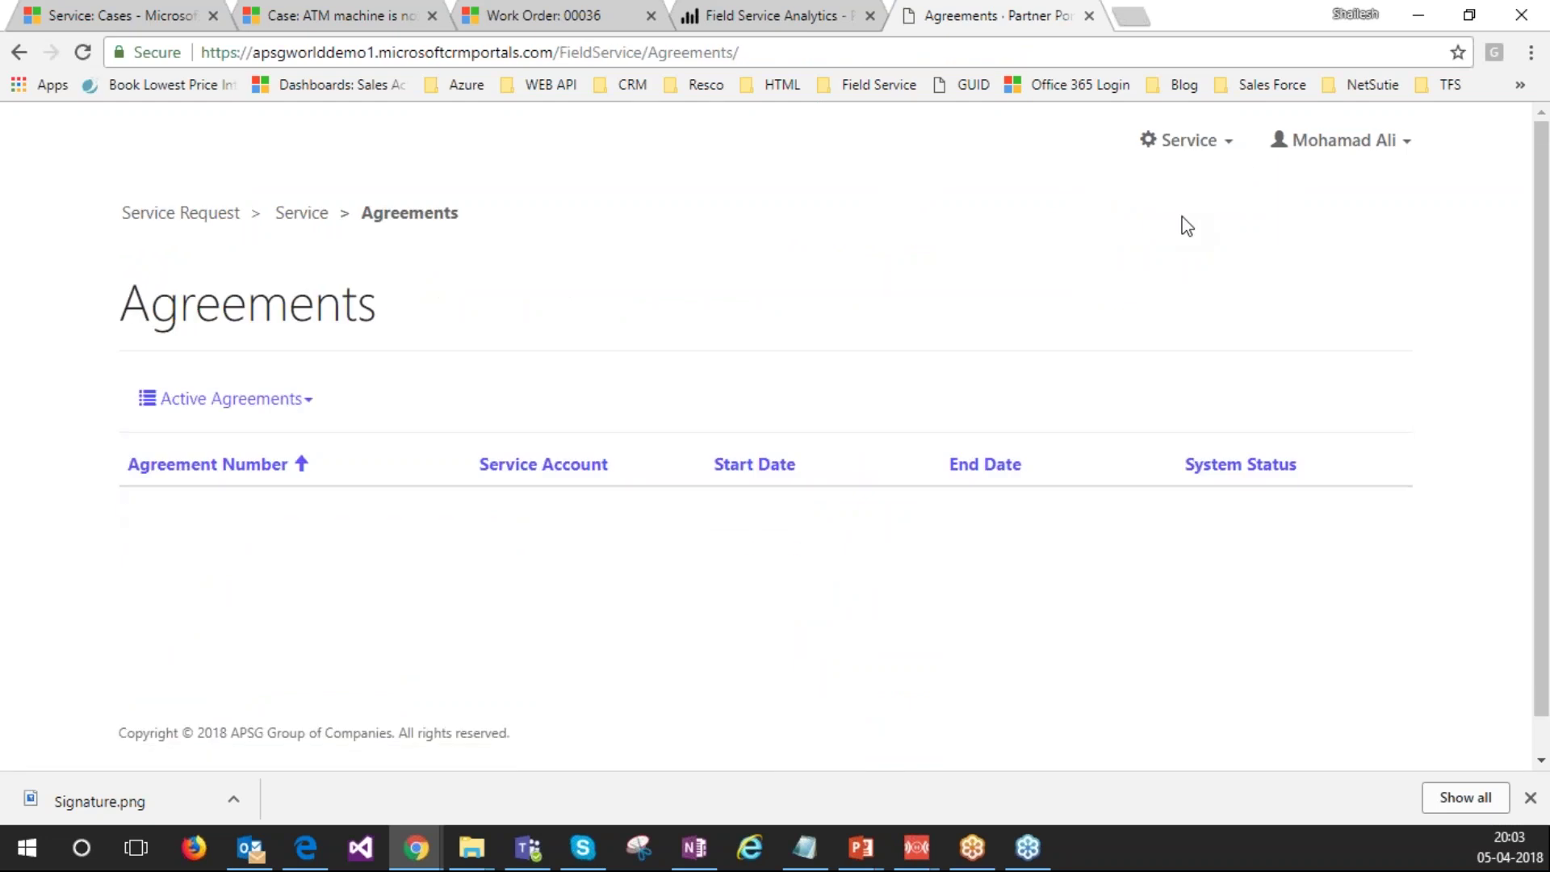
left_click(1229, 151)
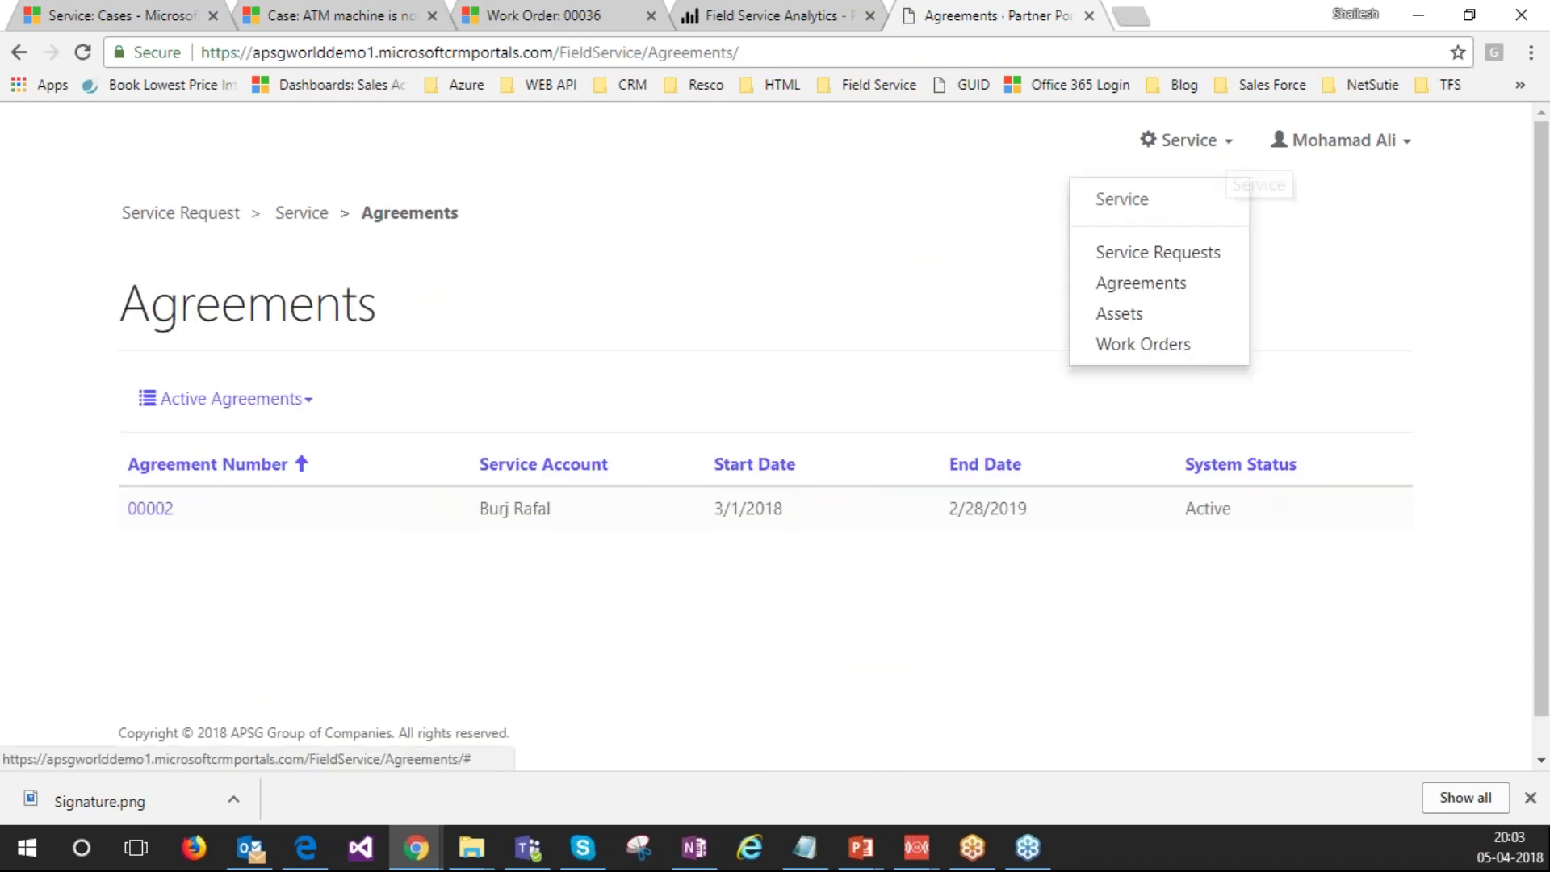
left_click(1148, 312)
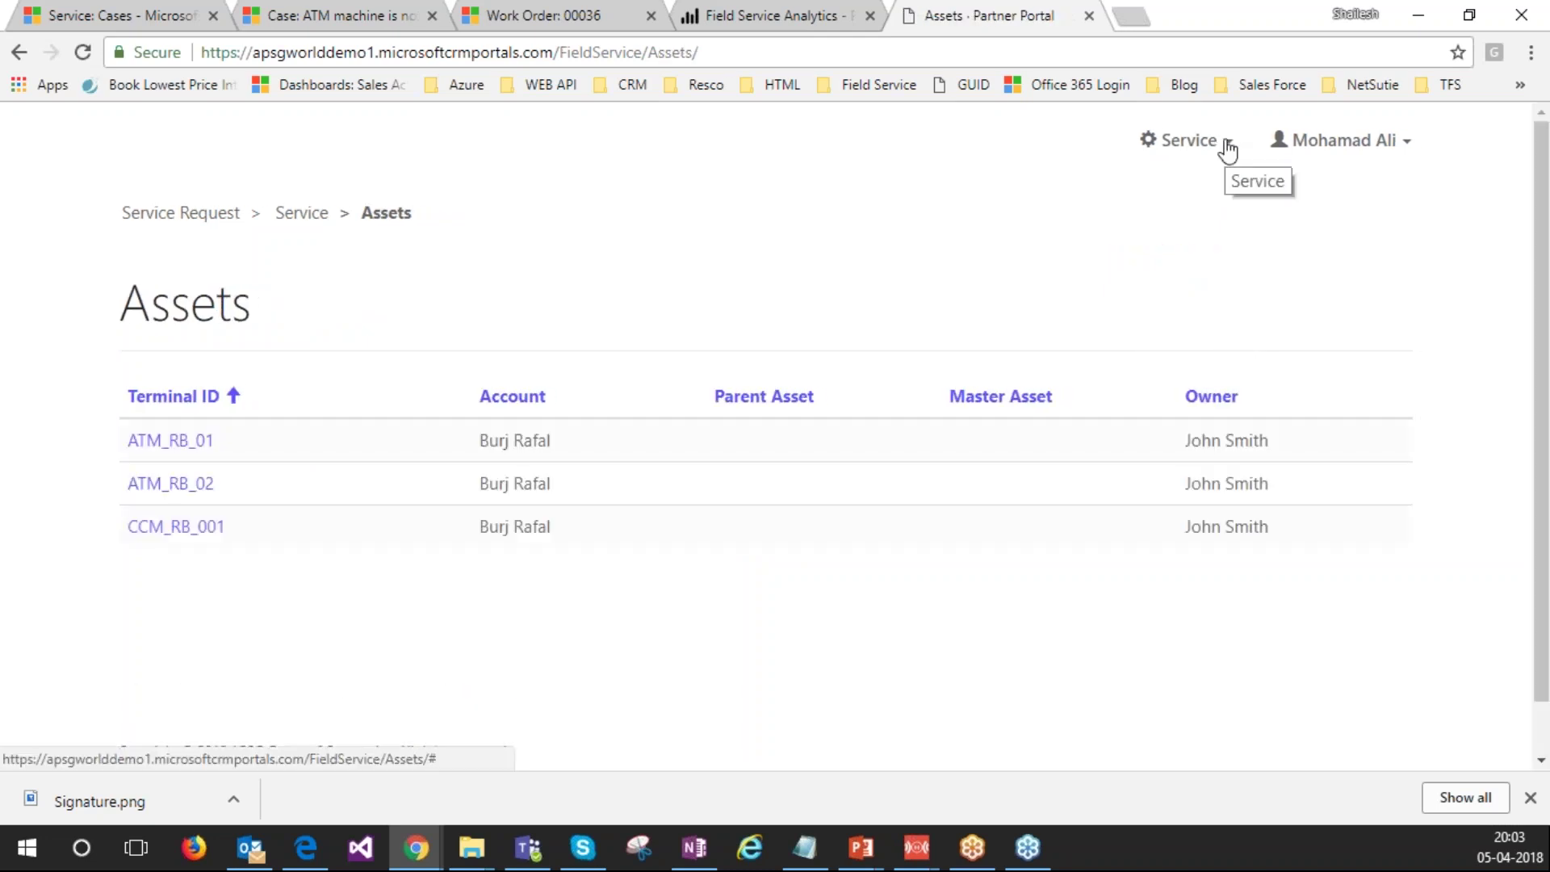
Step: Display the portal's Work Orders list, open work order 00036 and review its details
left_click(1228, 150)
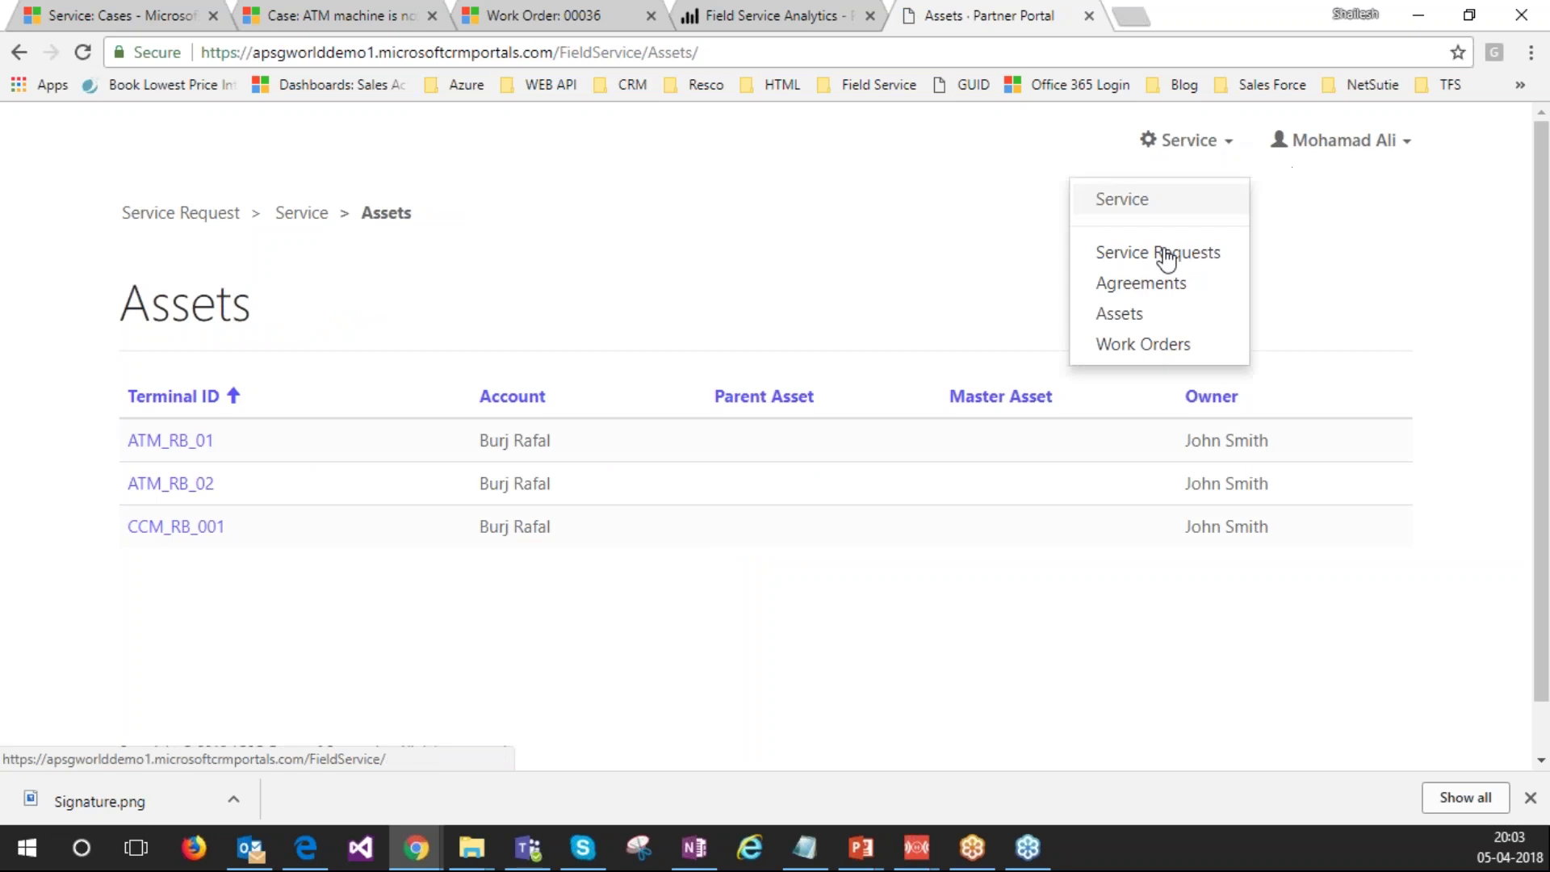
left_click(1156, 343)
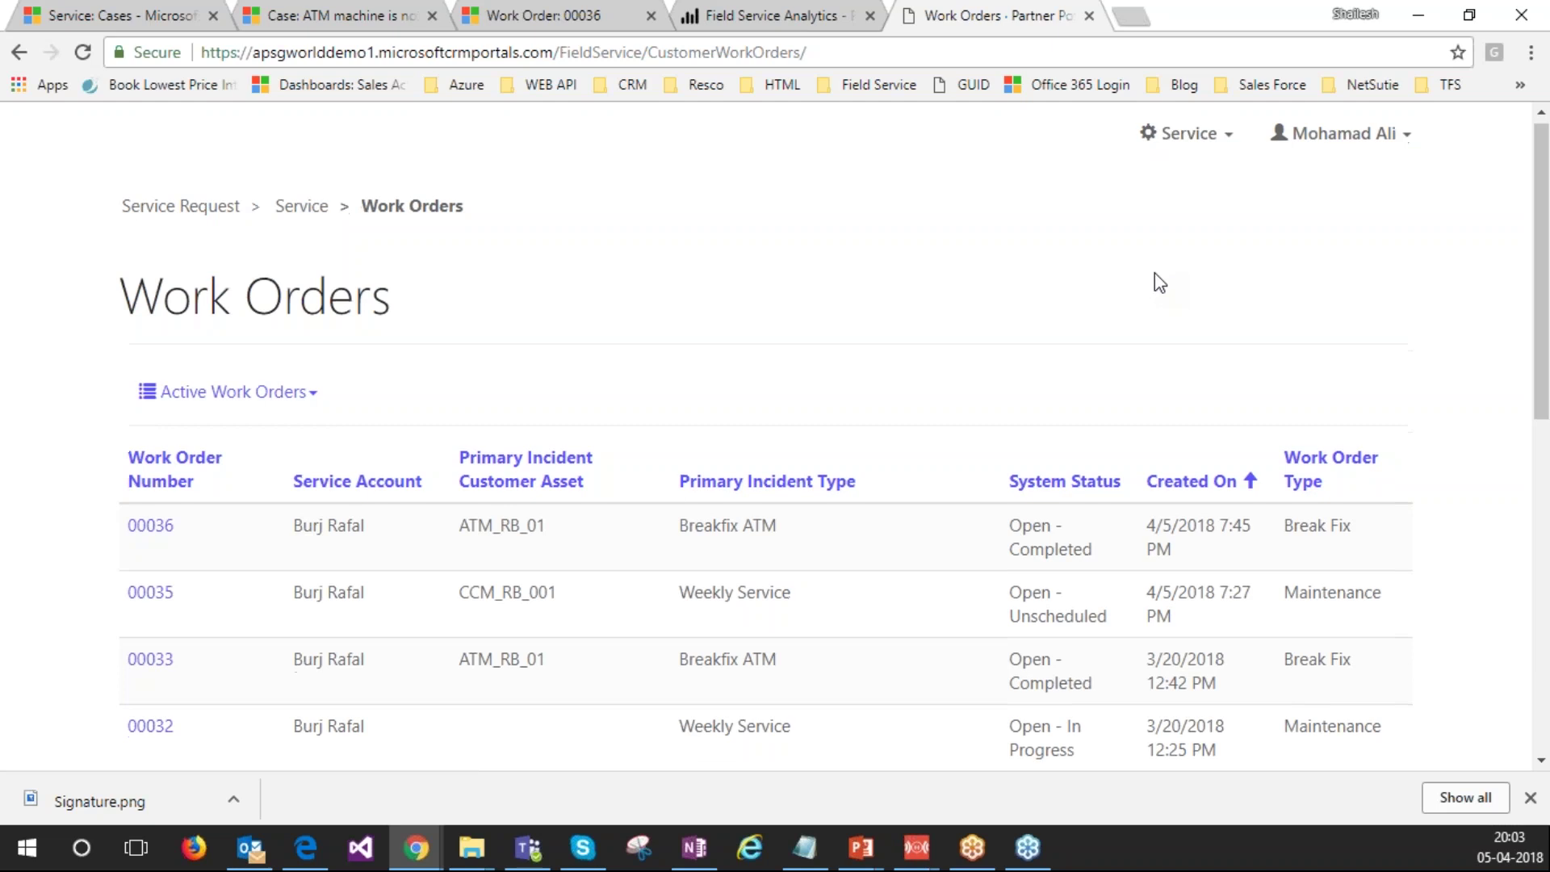
scroll(1155, 274, "down", 1)
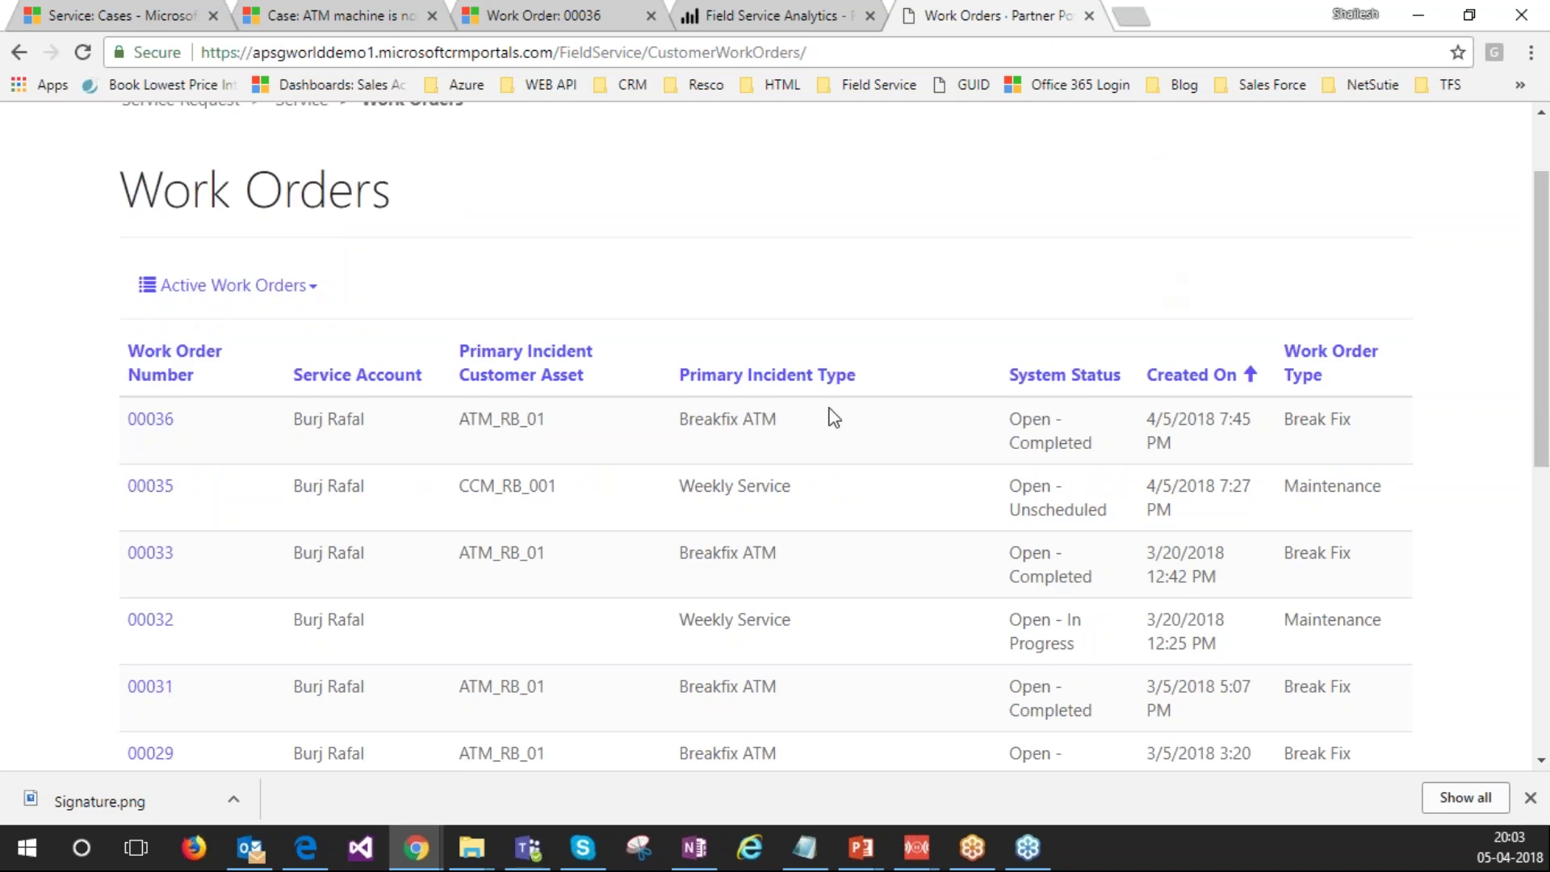
left_click(150, 419)
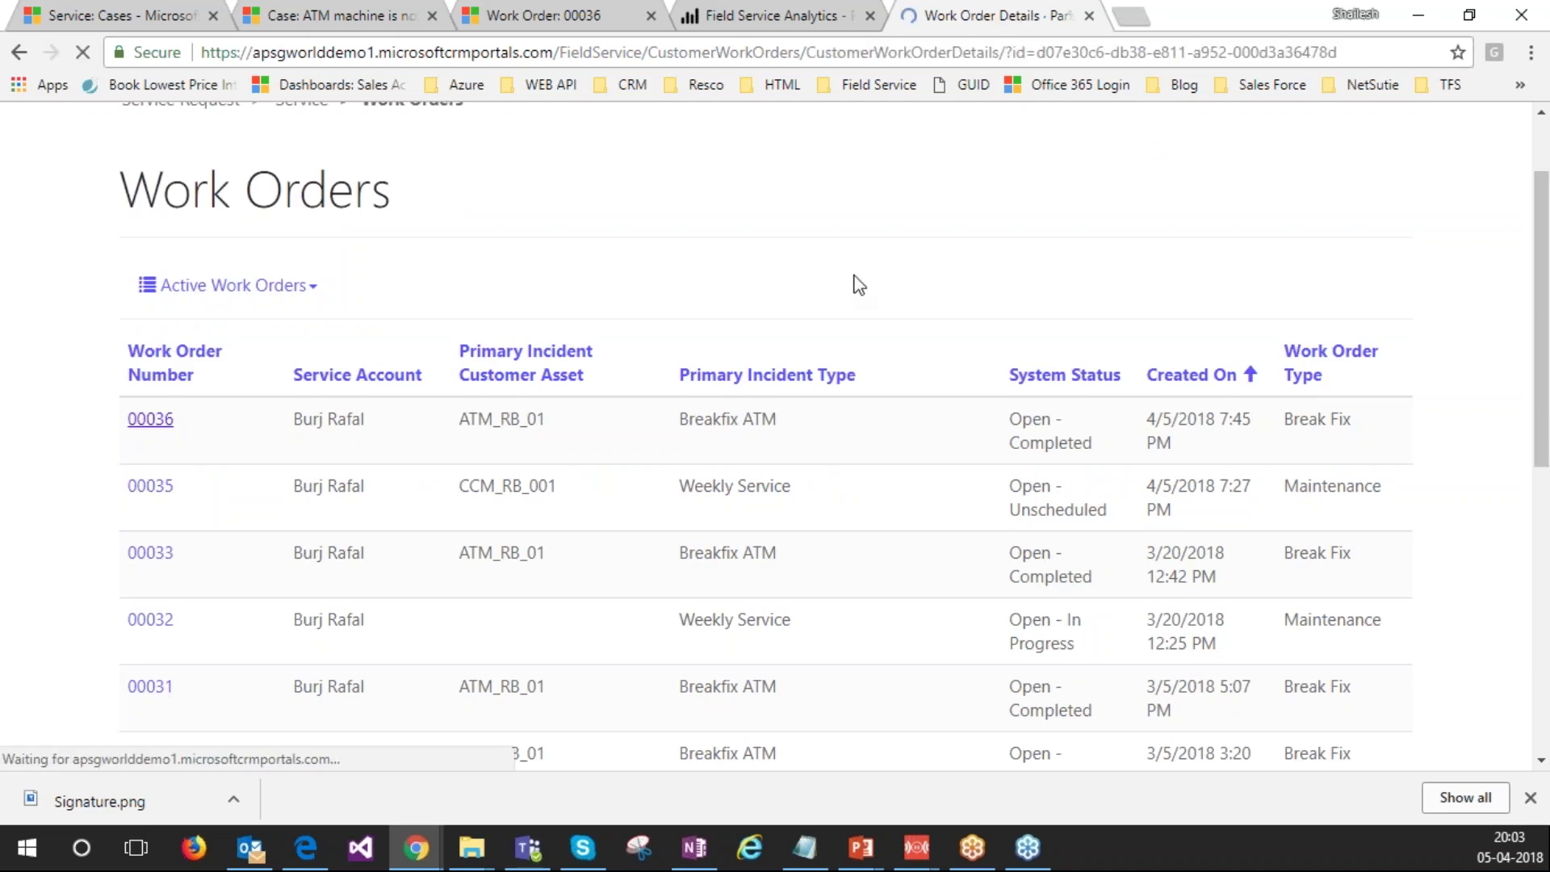
scroll(710, 466, "down", 3)
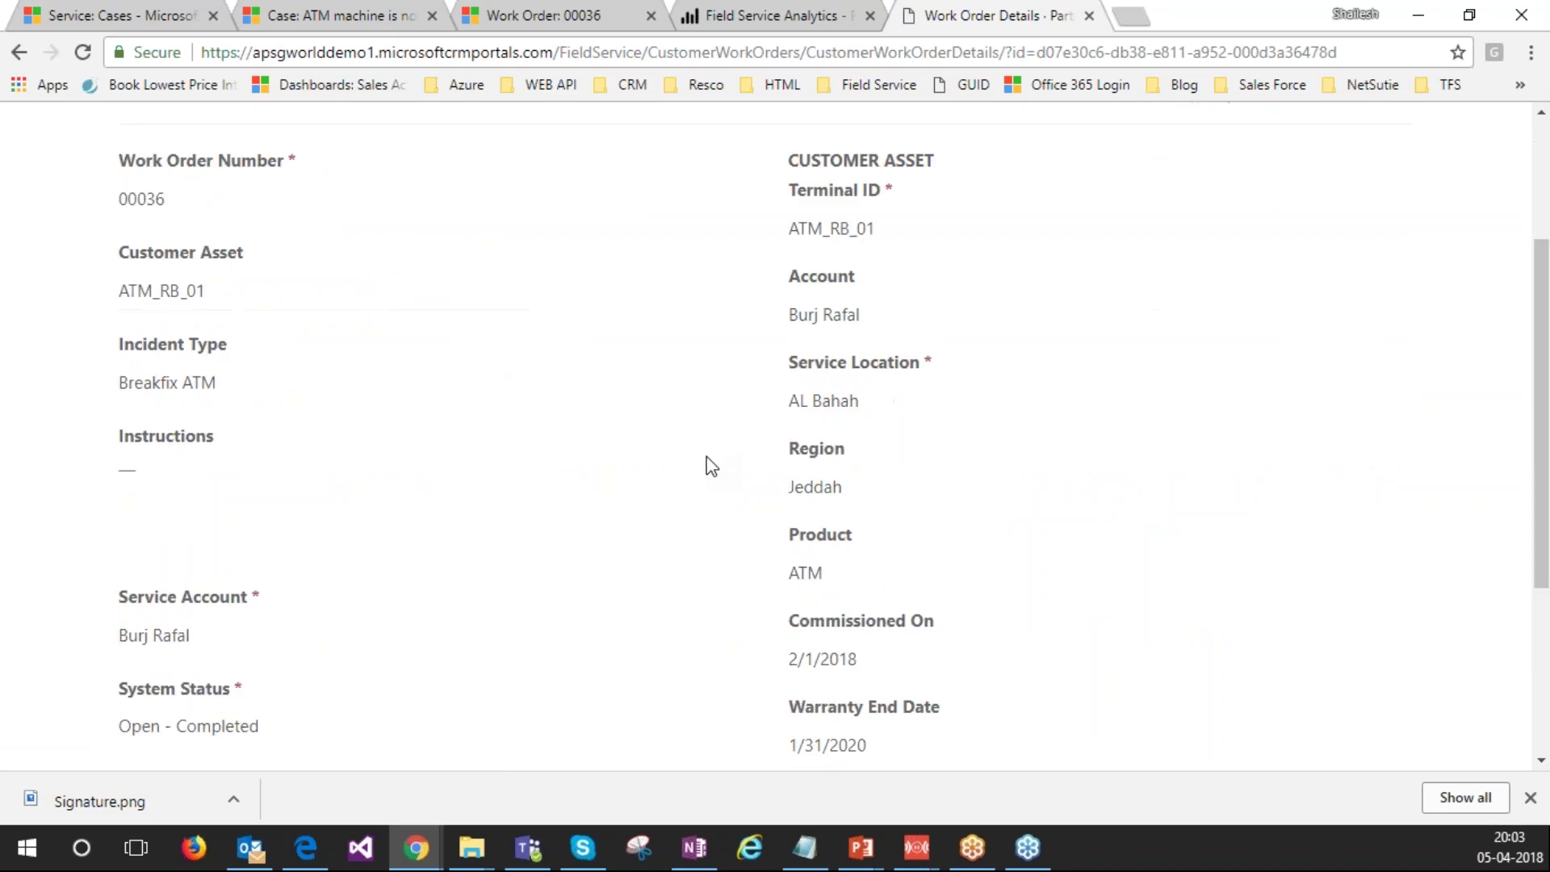
scroll(575, 477, "down", 3)
scroll(579, 473, "down", 1)
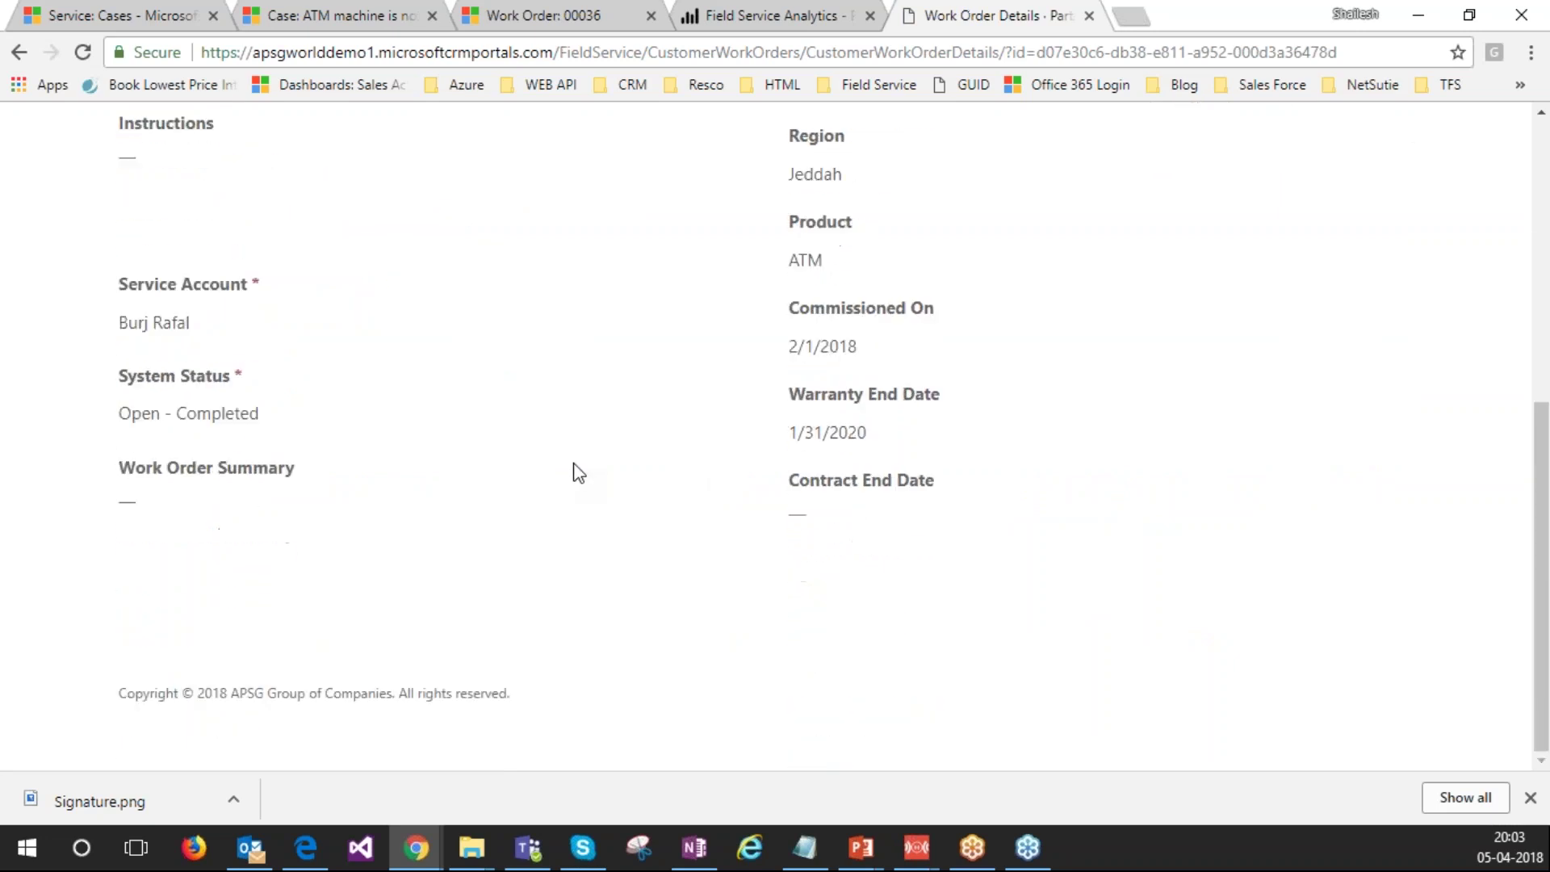
scroll(579, 473, "up", 3)
scroll(579, 472, "up", 3)
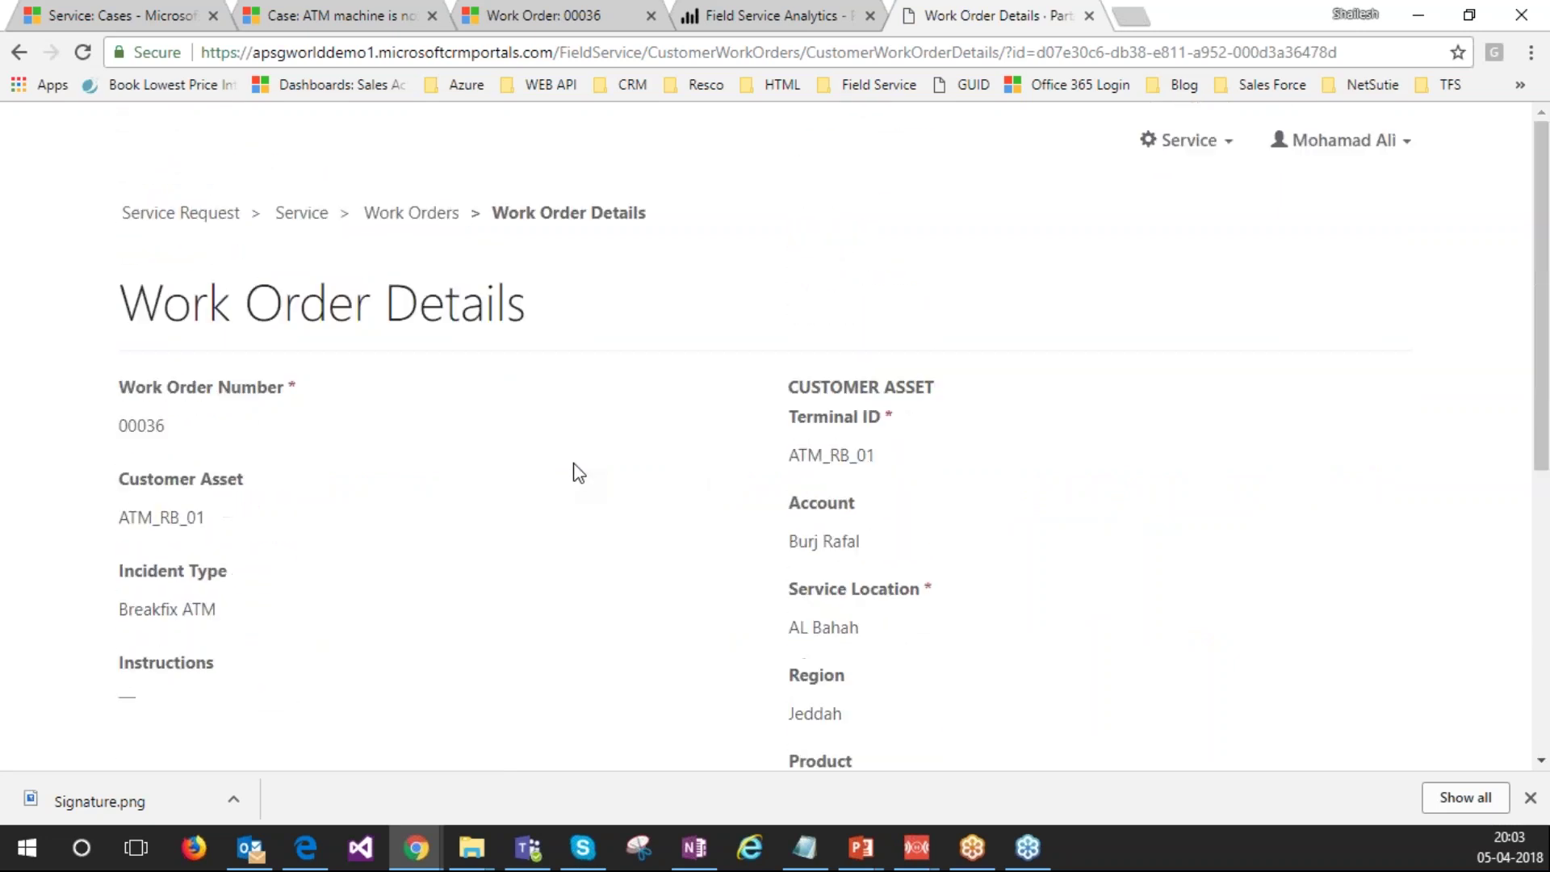
Step: Leave the work order details and display the portal's Agreements list again
left_click(1225, 150)
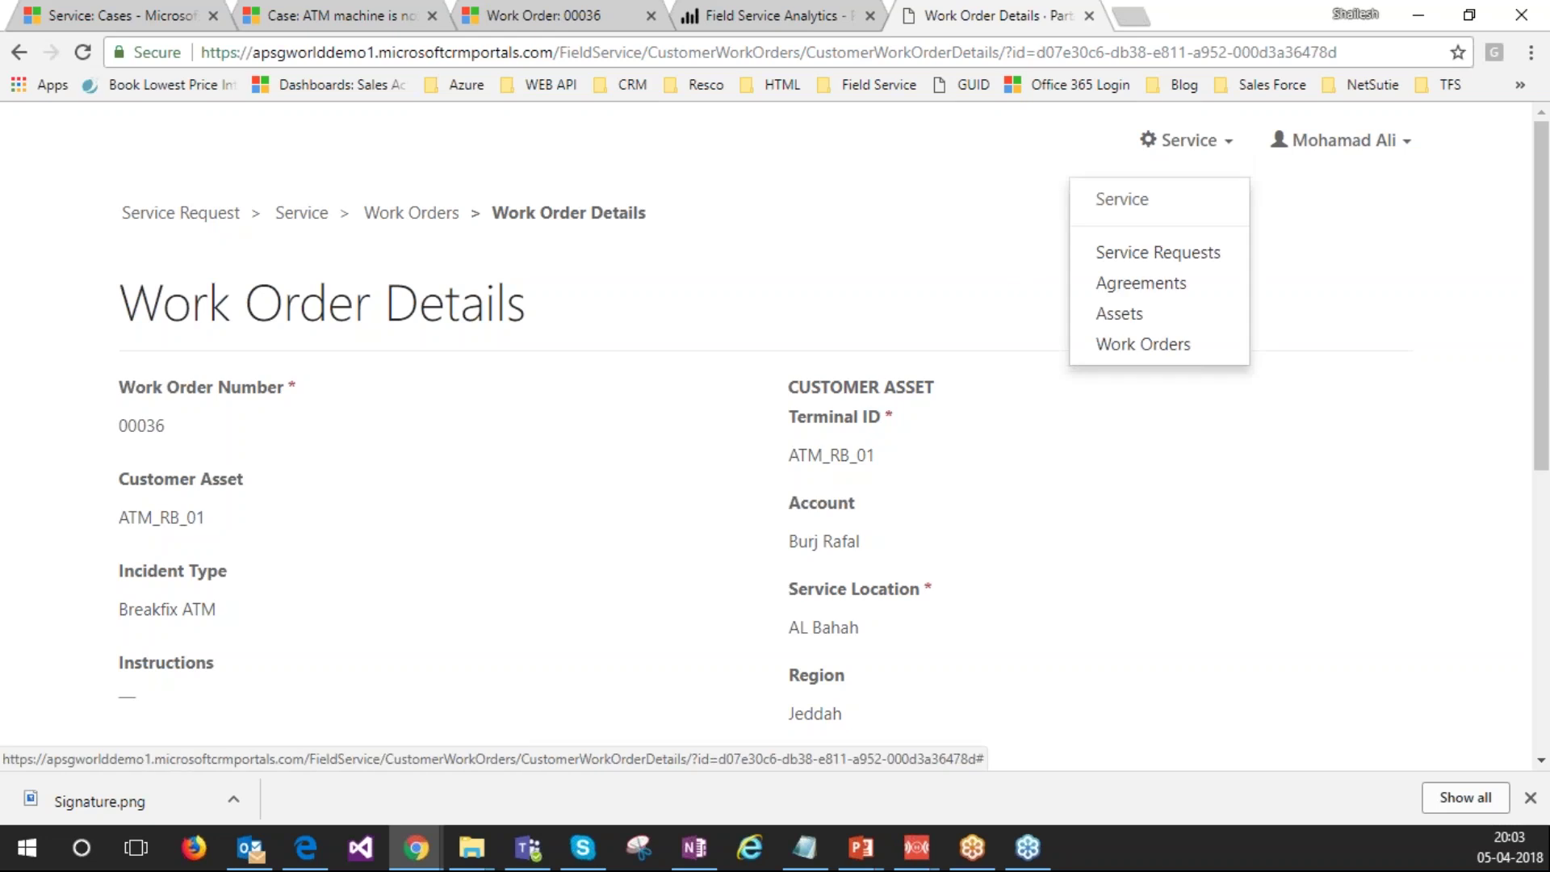
left_click(1168, 286)
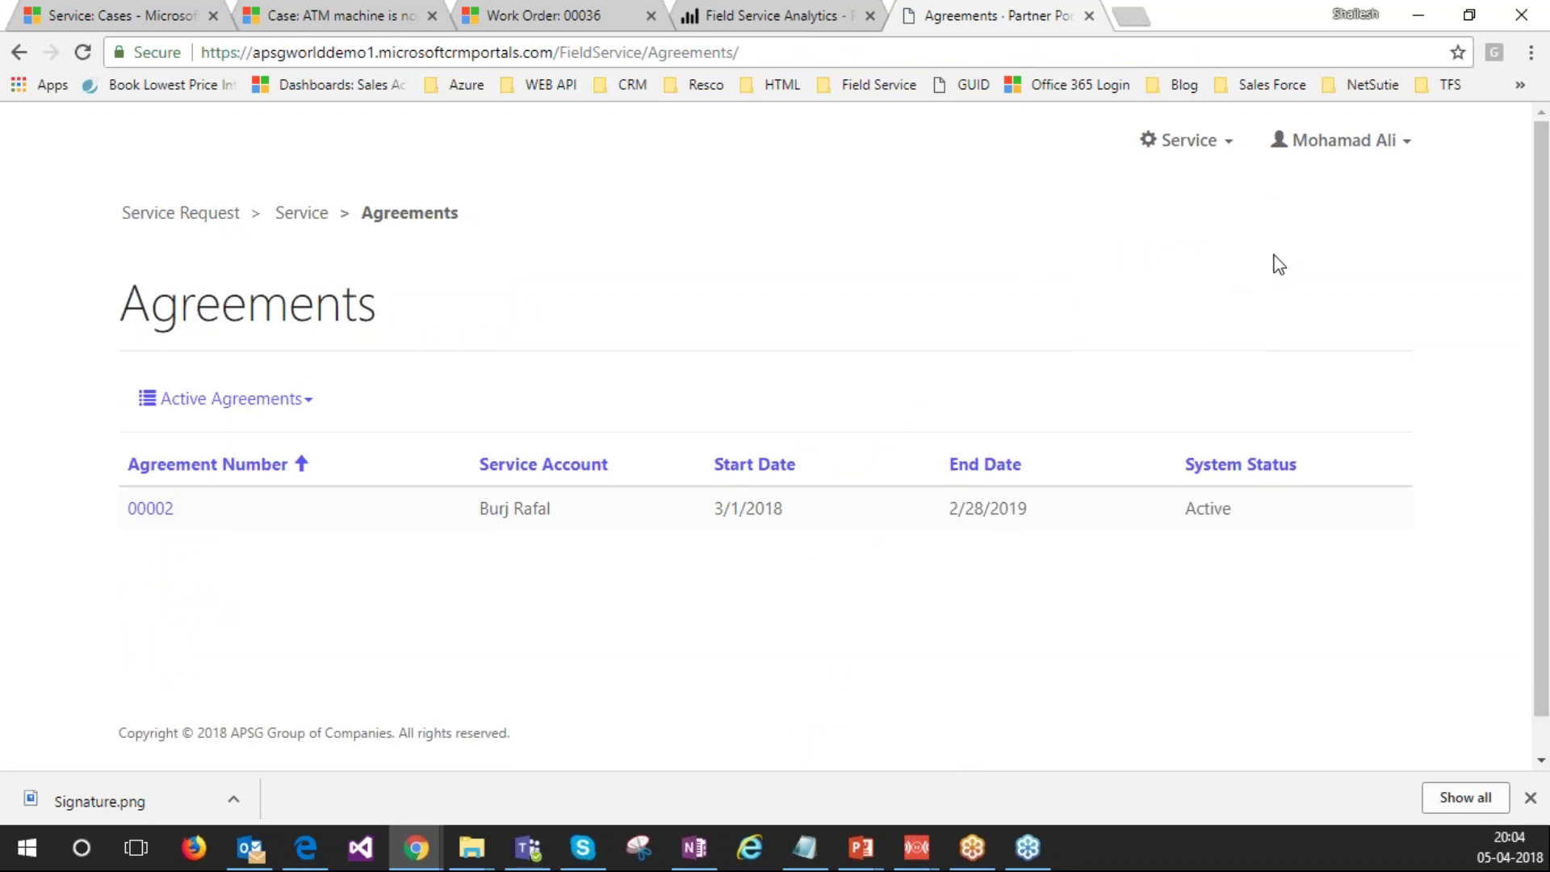
Step: Switch to the PowerPoint slide show, advance to "Field Service Analytics for Management Team" and return to the browser
key("alt+Tab")
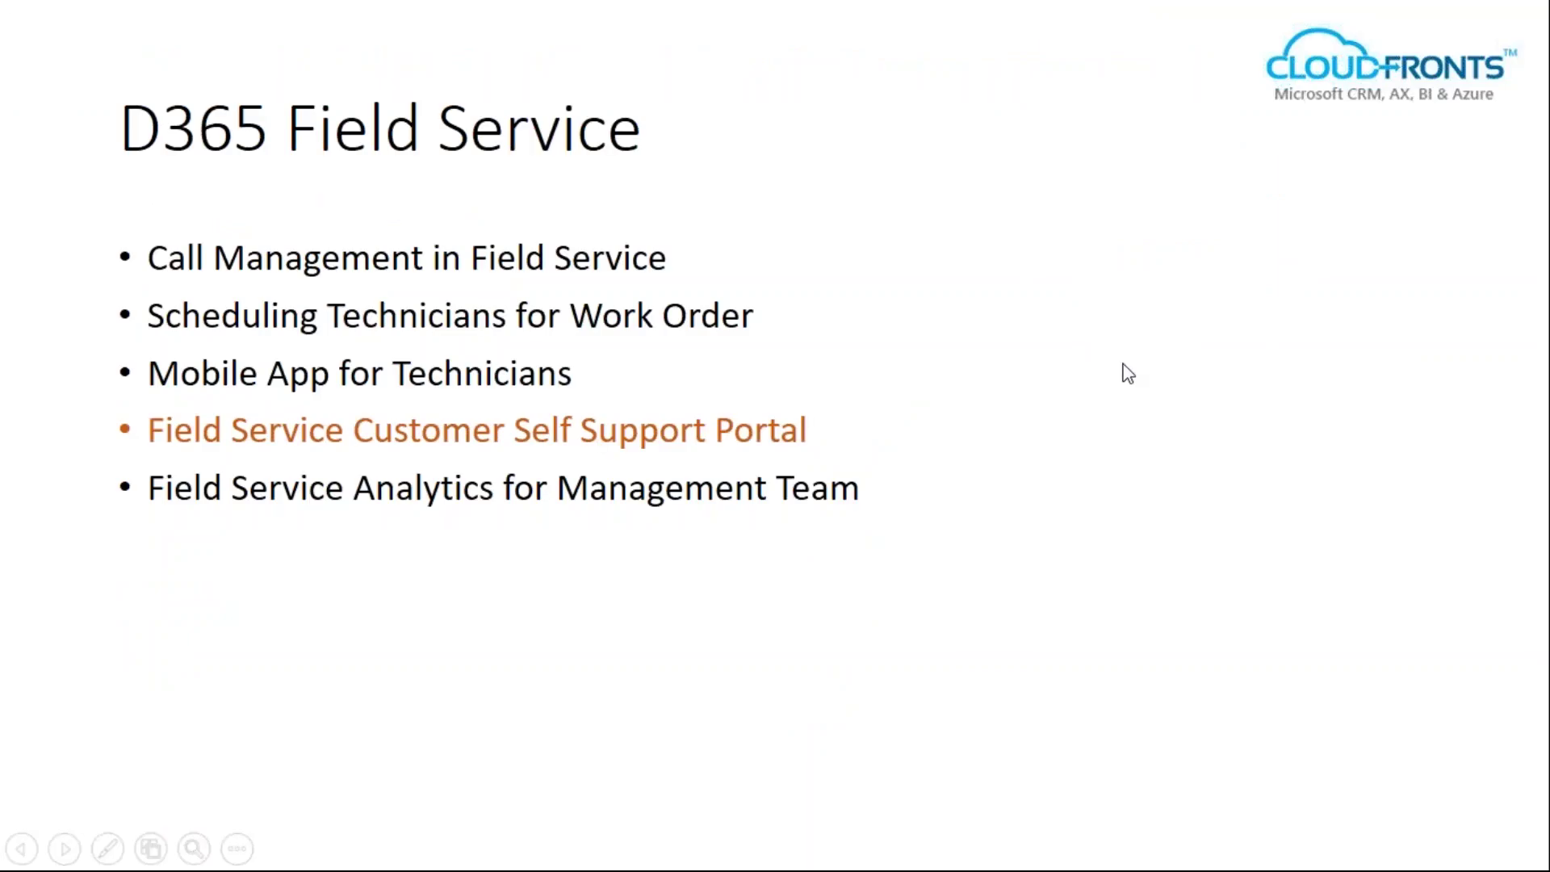
key("Right")
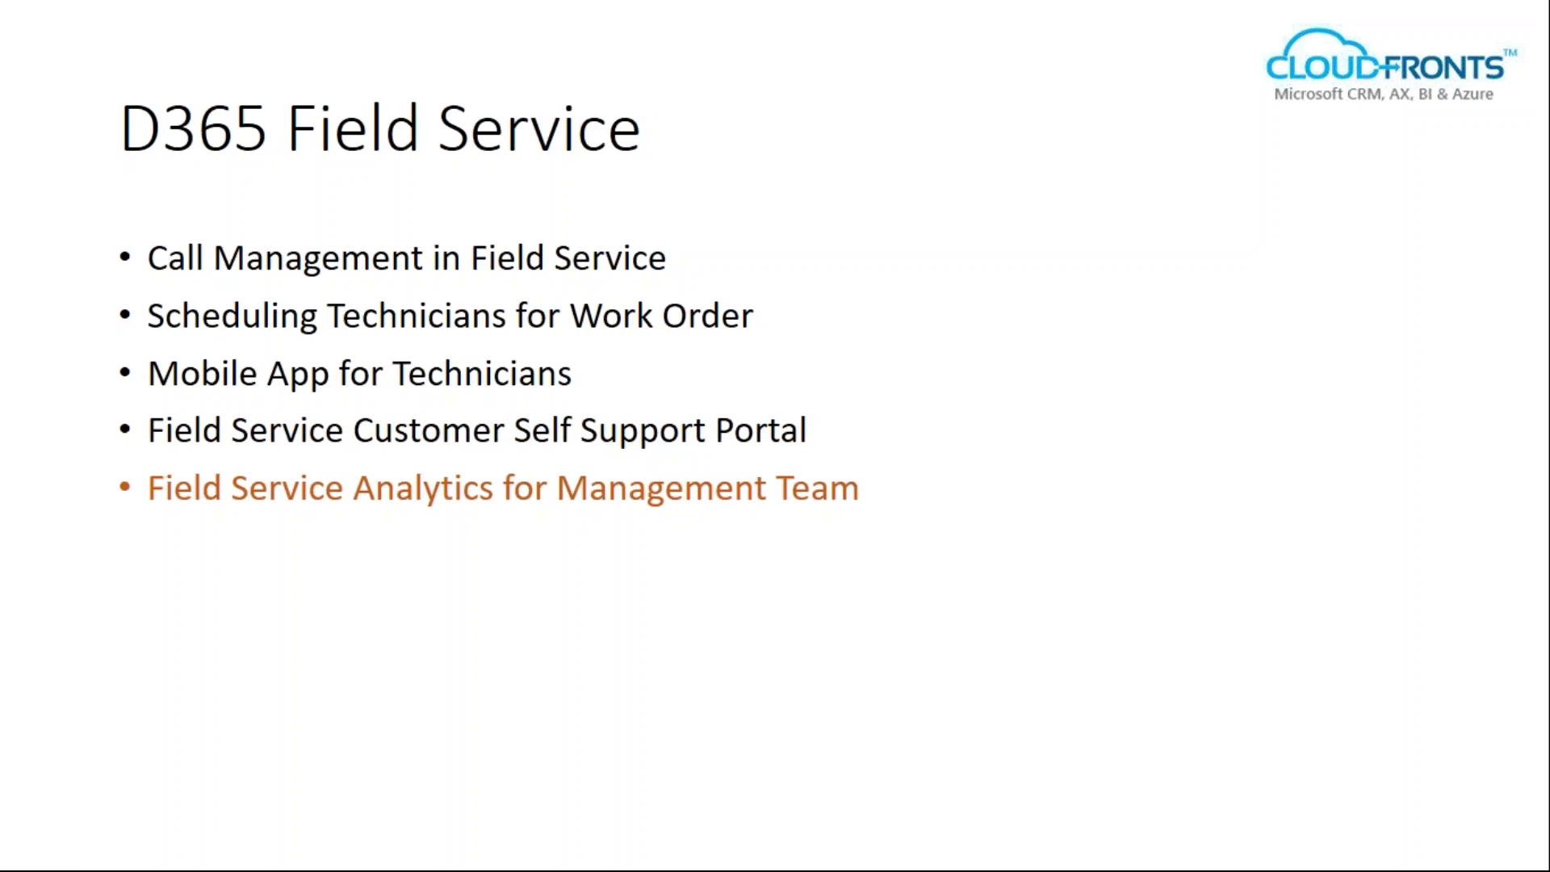
key("alt+Tab")
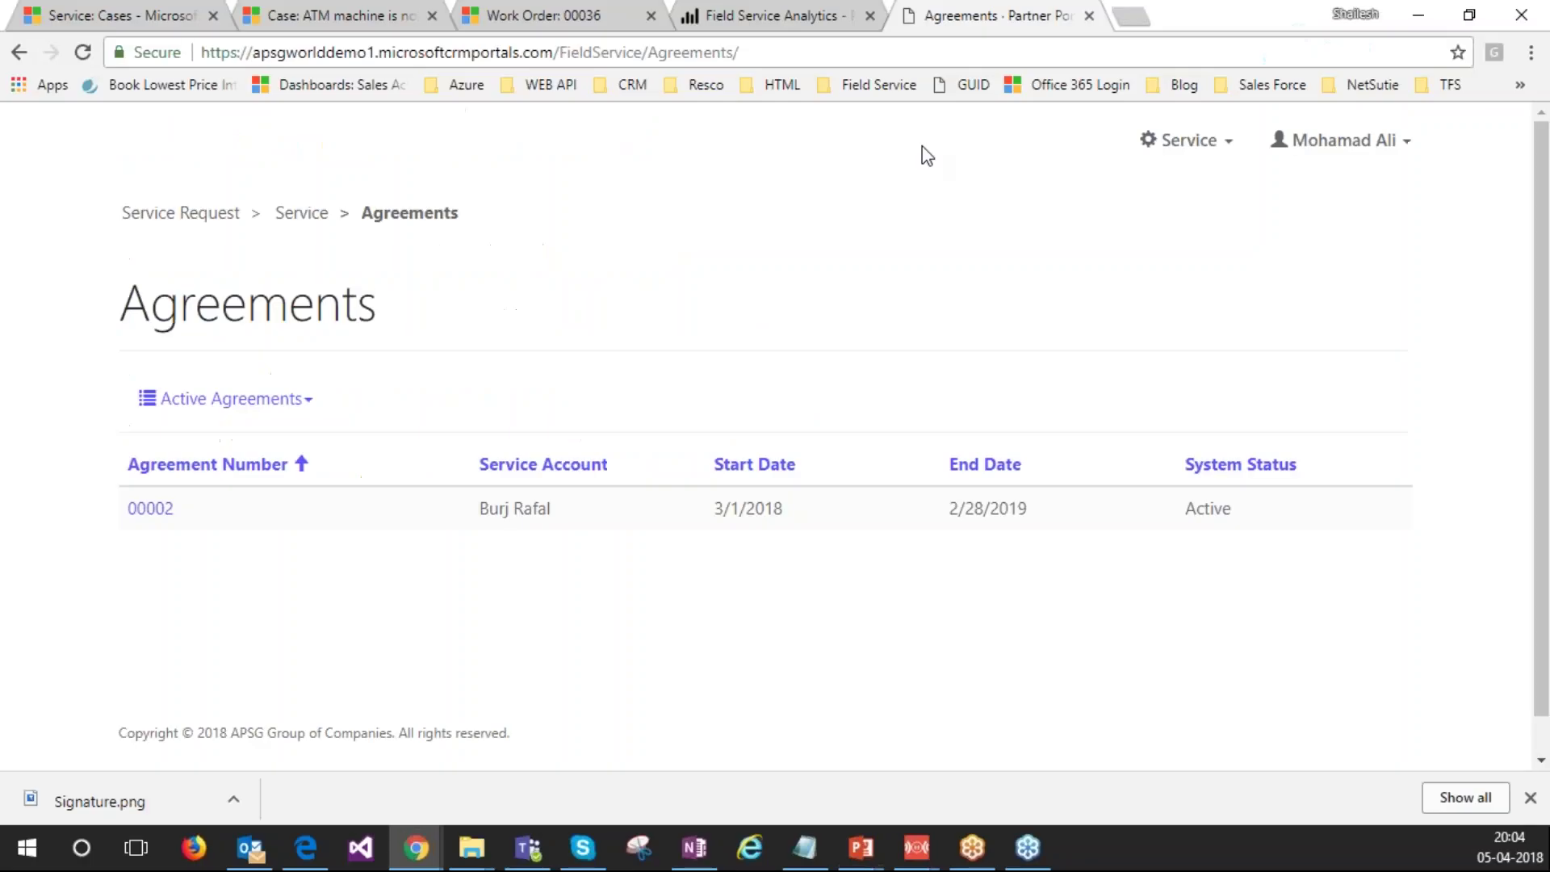
Step: Switch to the Field Service Analytics report in Power BI and display its "Work Order Duration this Month" page
left_click(775, 16)
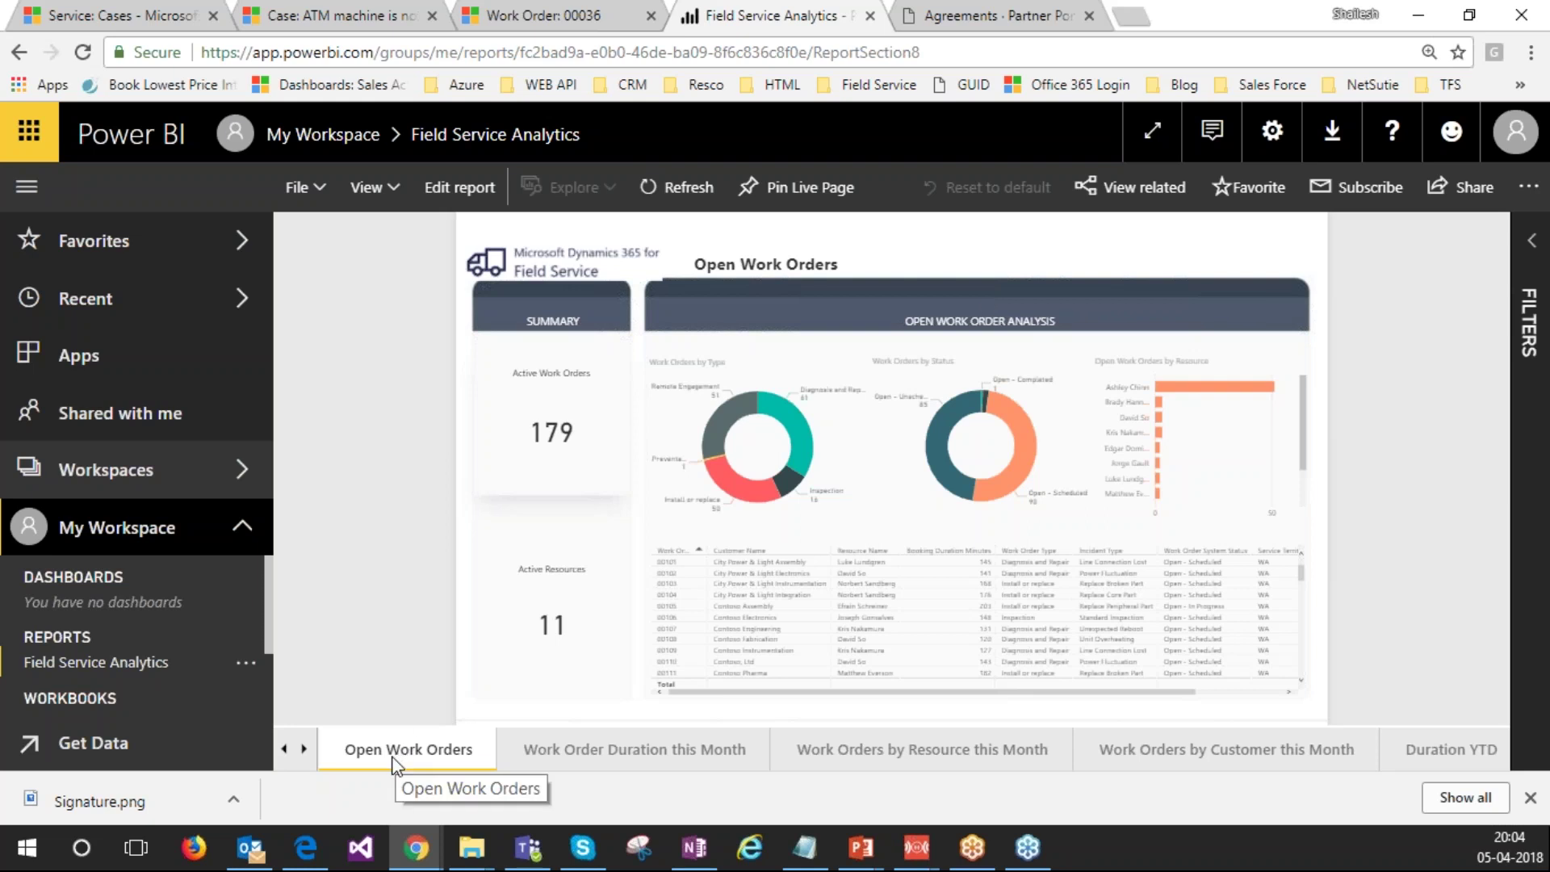
left_click(608, 752)
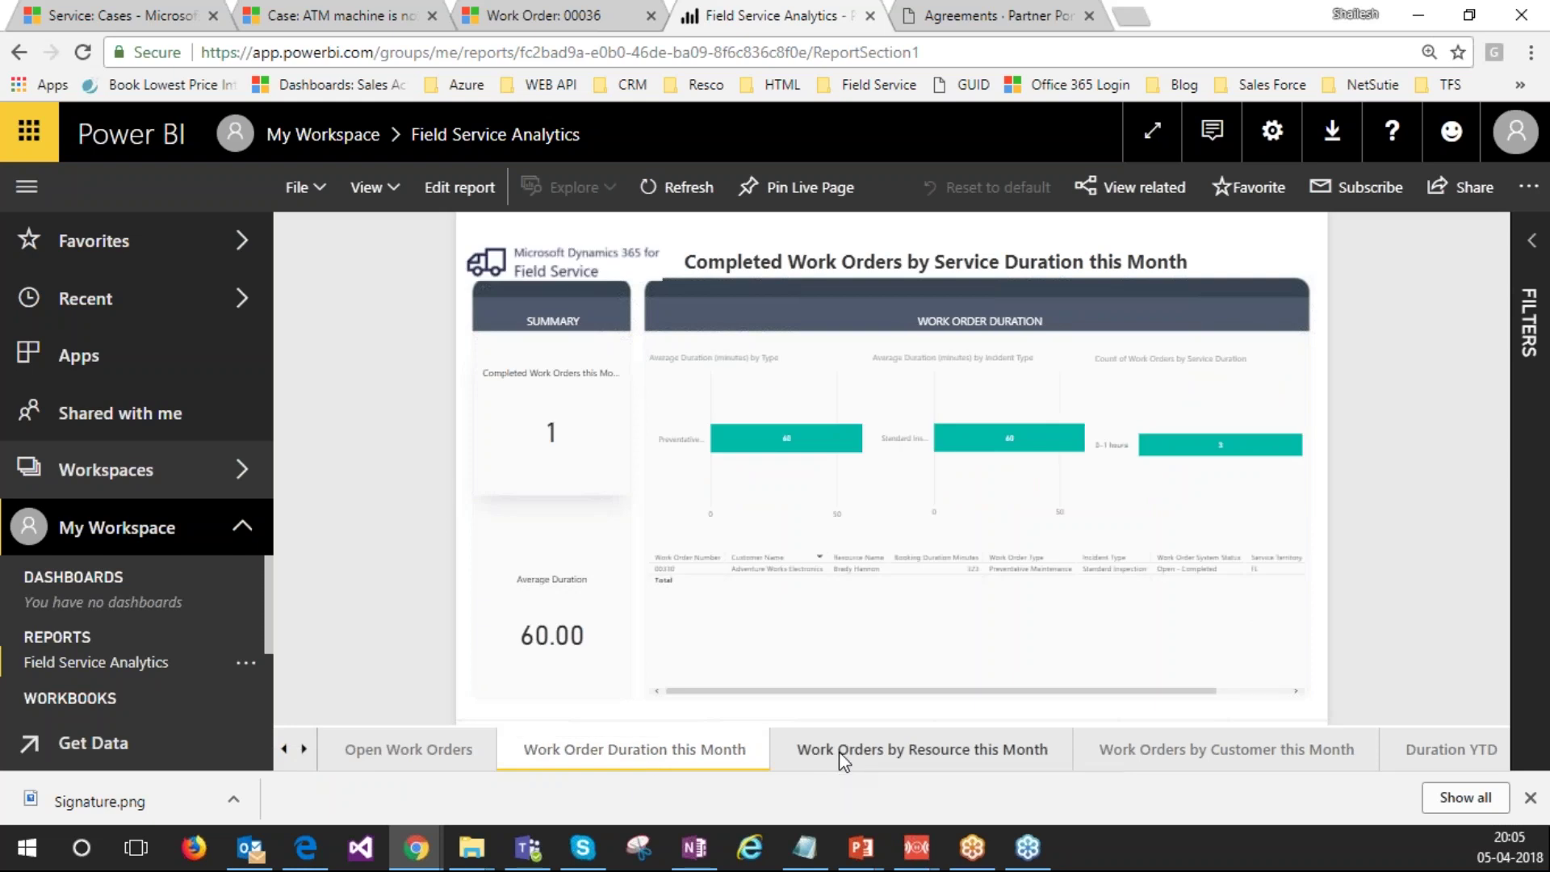
Step: Display the report's "Work Orders by Resource this Month" and "Work Orders by Customer this Month" pages, and return to "Open Work Orders" to examine its charts
left_click(873, 761)
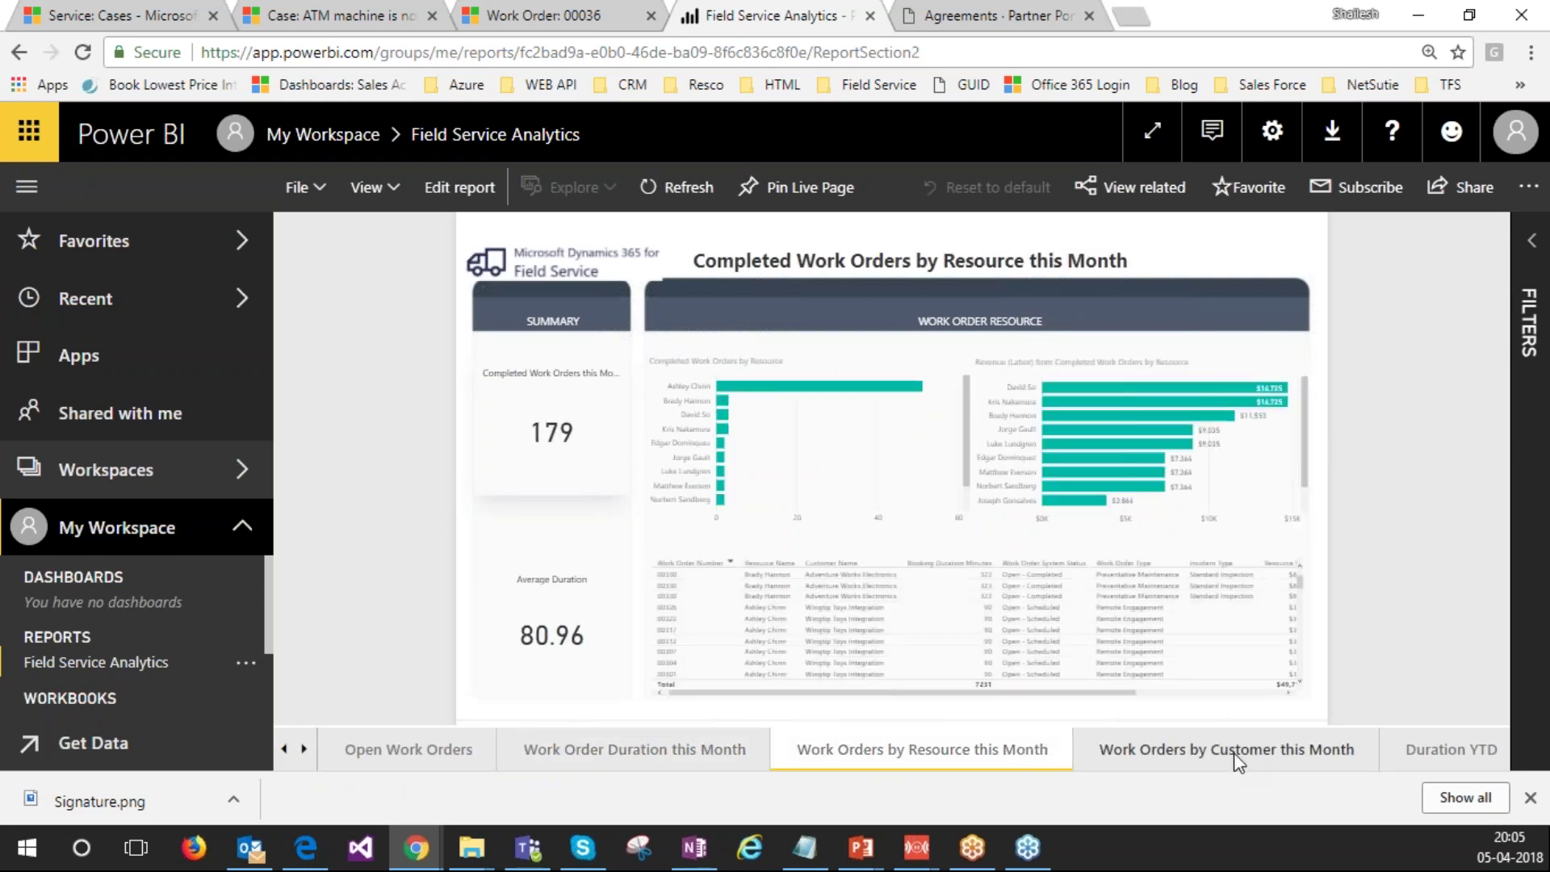
left_click(1235, 754)
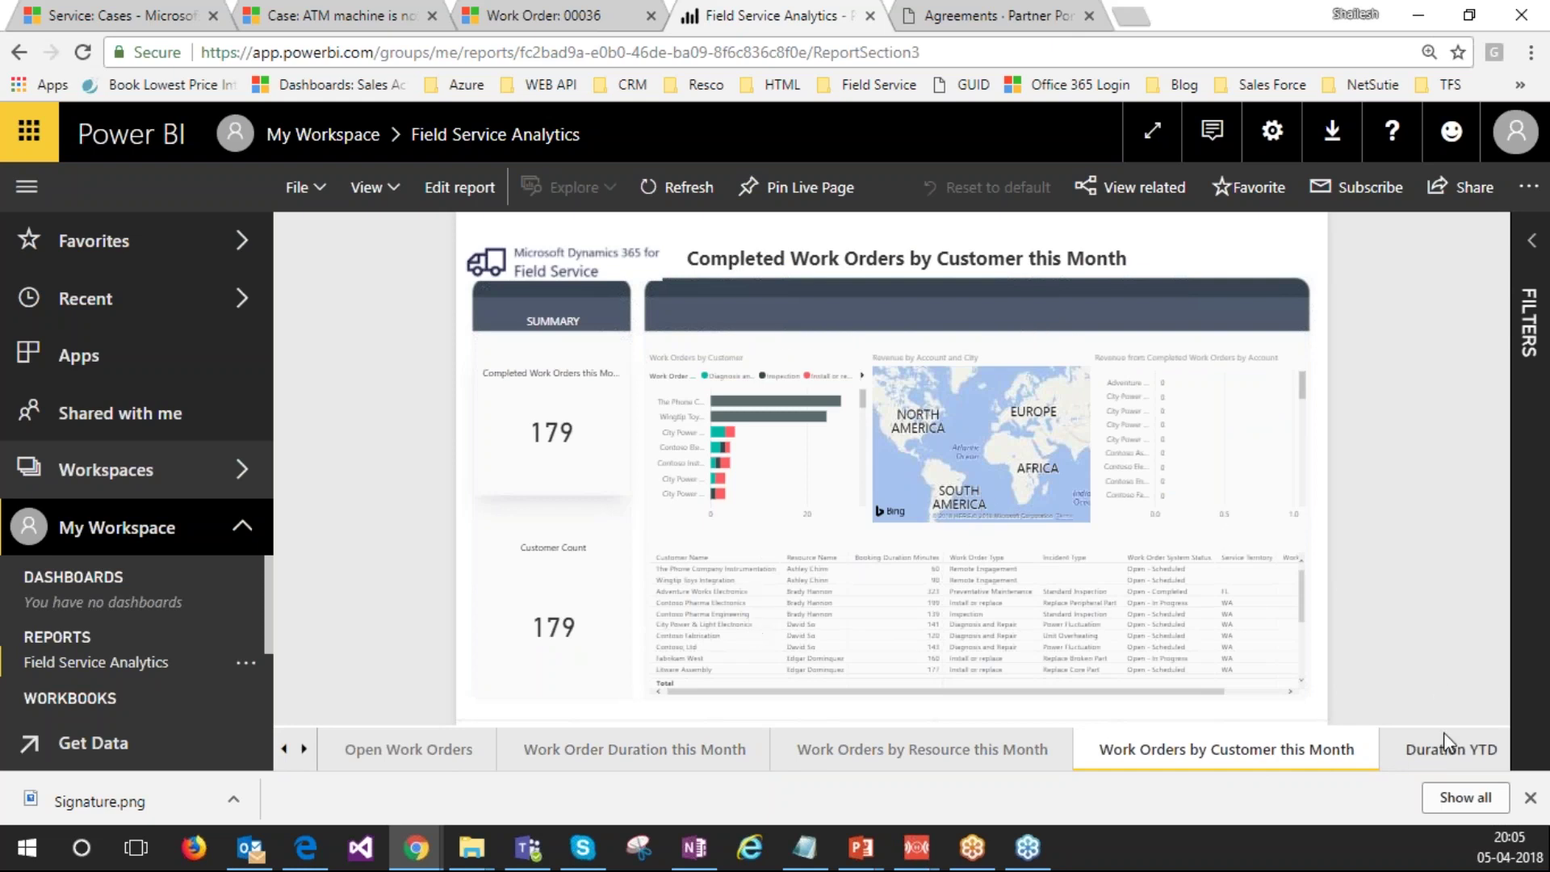
left_click(428, 751)
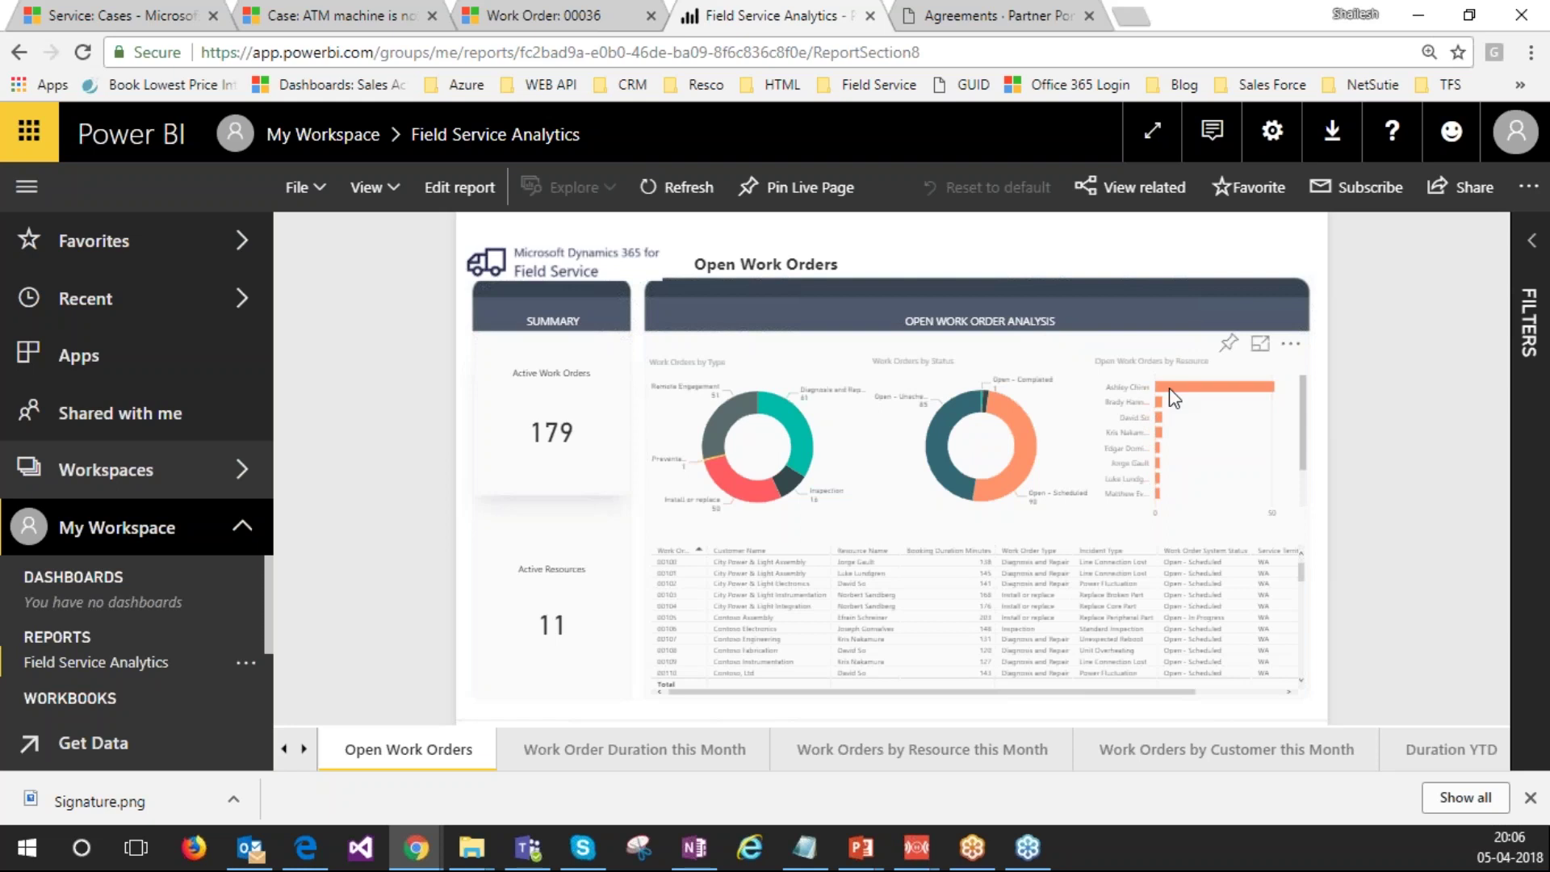
mouse_move(1179, 397)
Step: Review this month's report pages in order: Work Order Duration, Work Orders by Resource and Work Orders by Customer
left_click(631, 759)
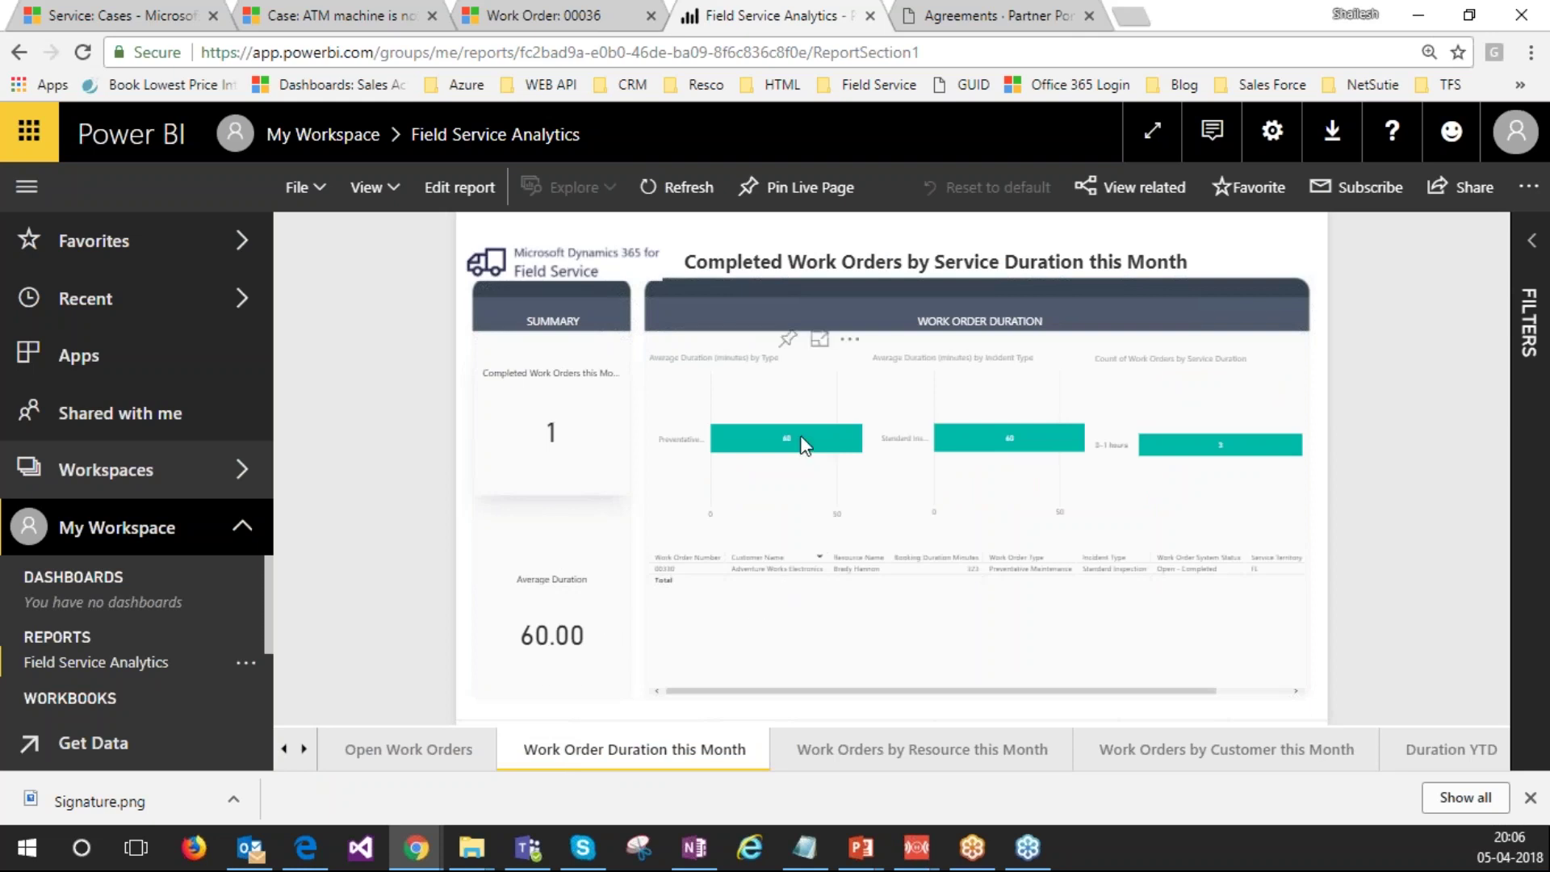
mouse_move(805, 444)
left_click(960, 756)
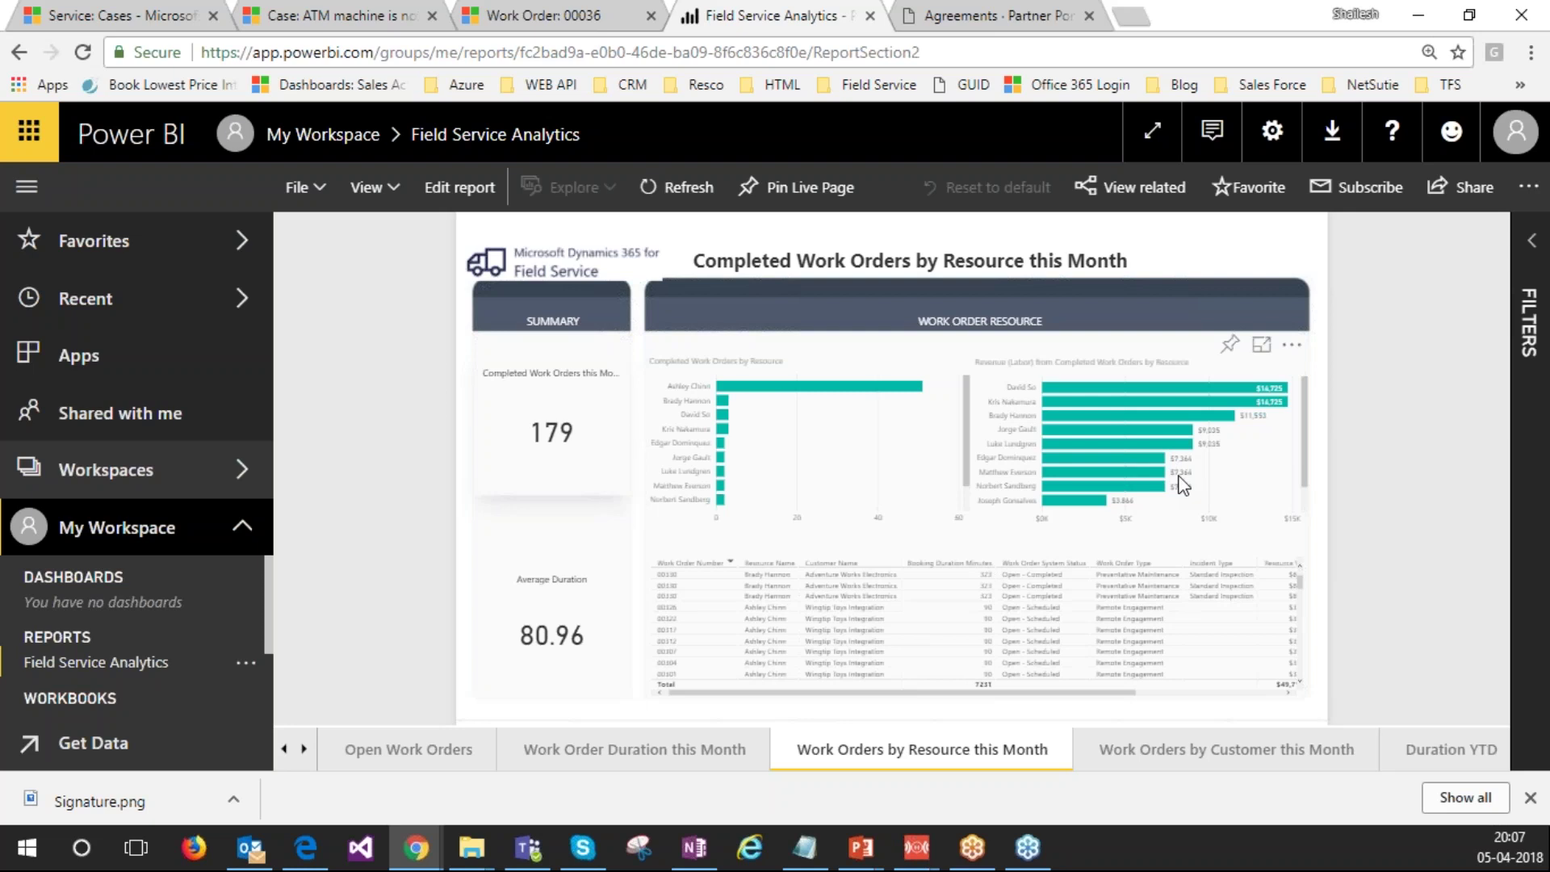
left_click(1158, 753)
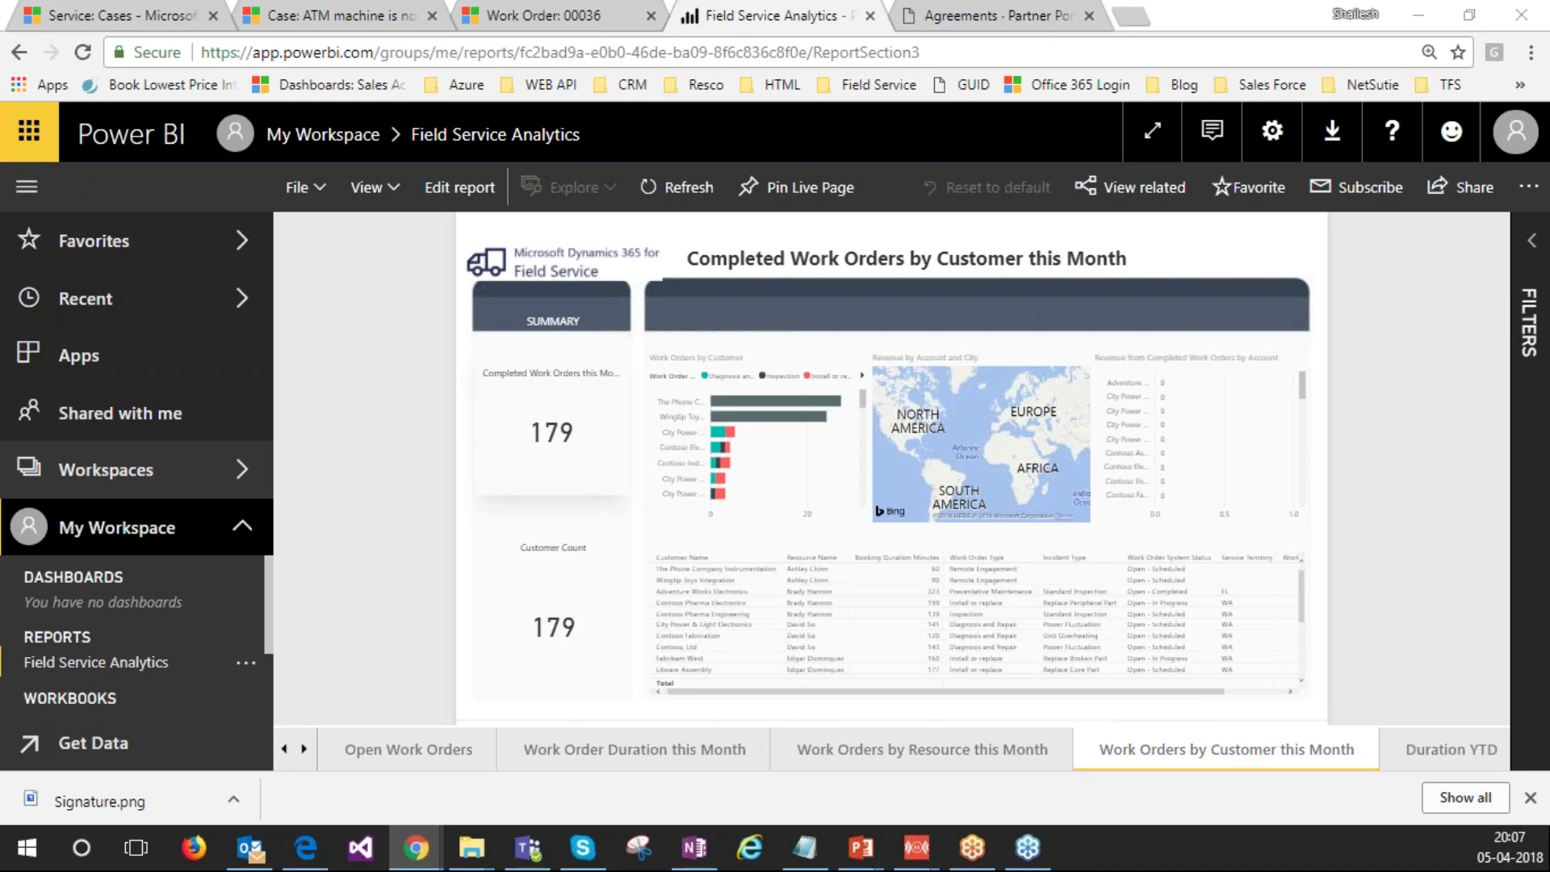
Step: Switch to the PowerPoint slide show and advance to the "Q & A" slide
key("alt+Tab")
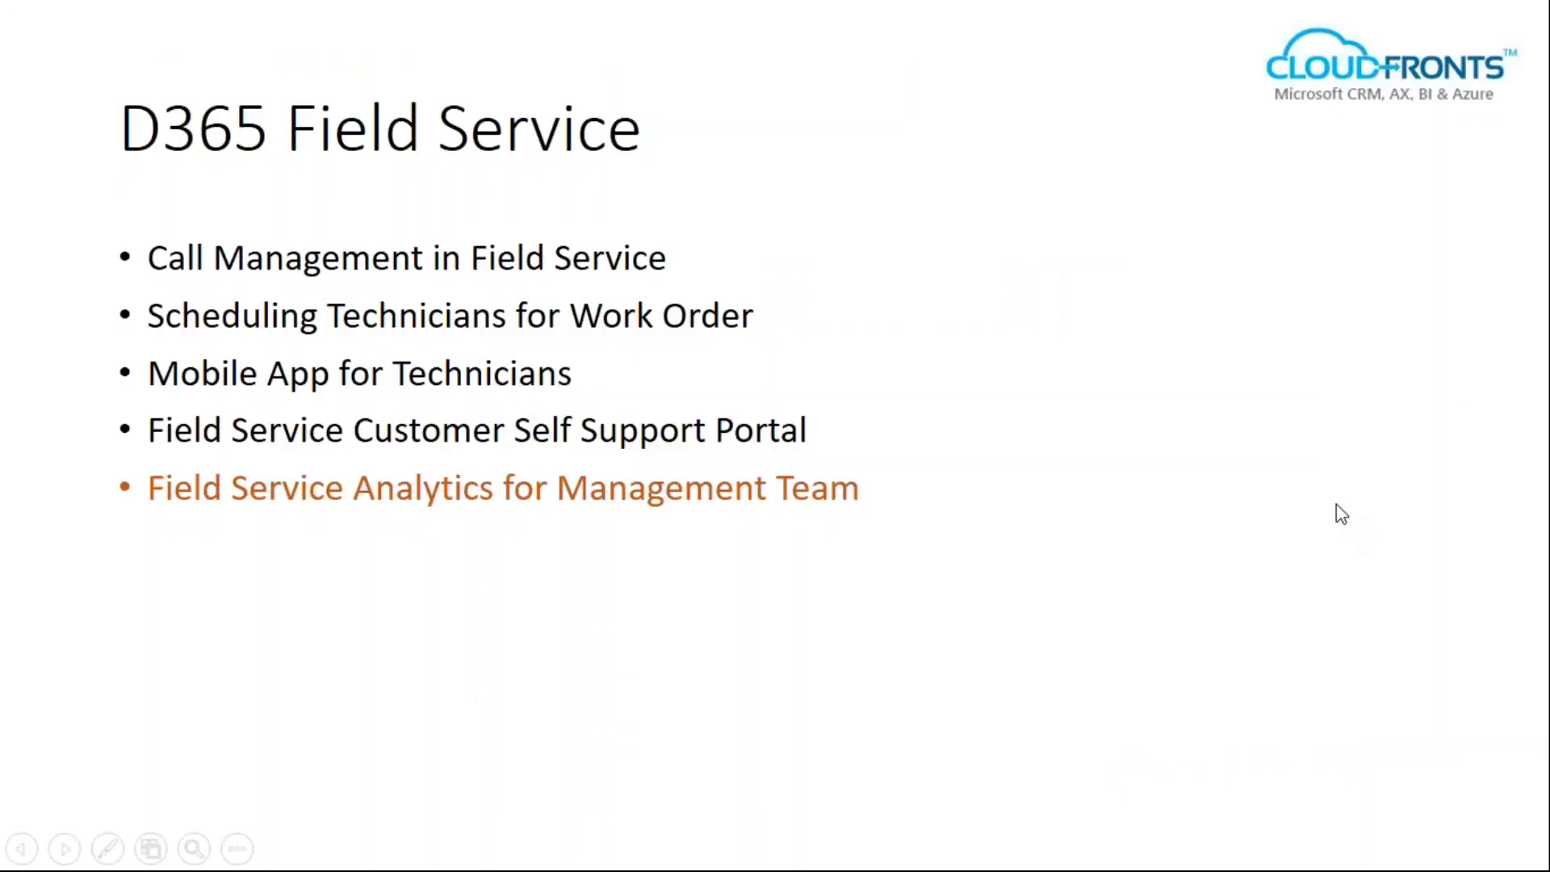
key("Right")
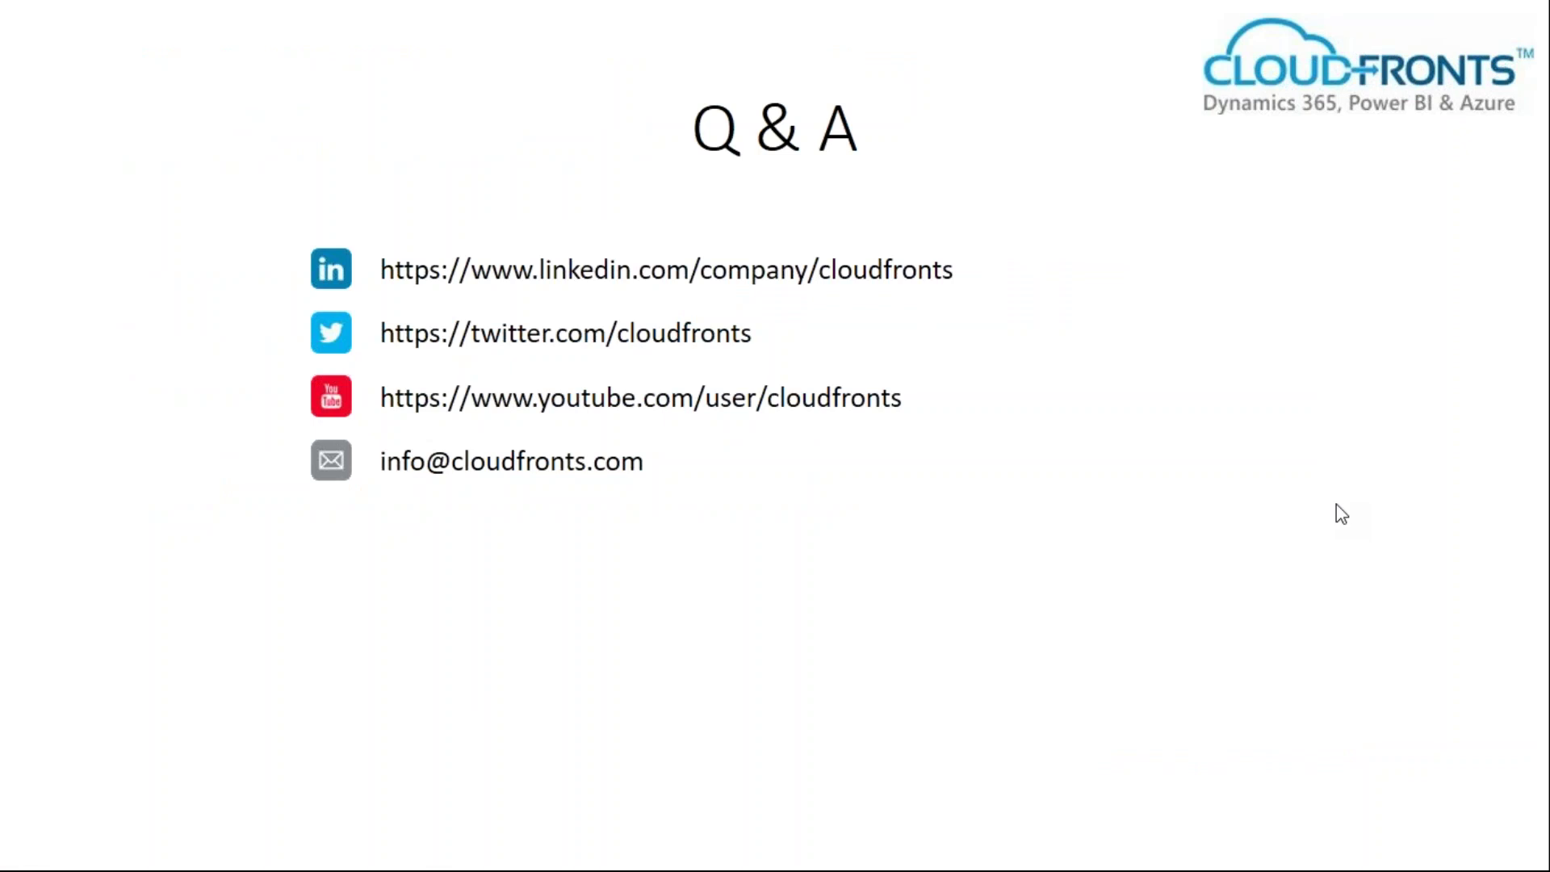